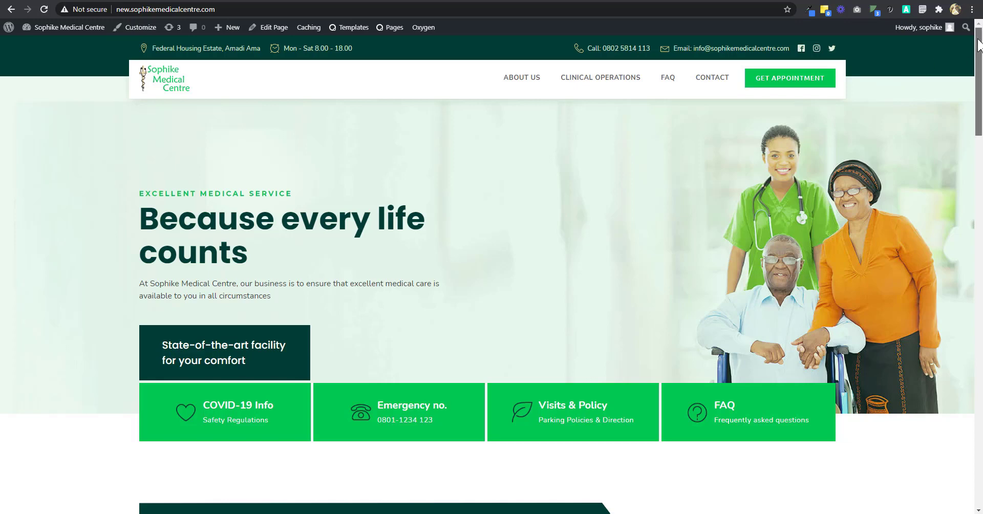
Step: Launch Oxygen on a new blank page whose structure holds only the Body
mouse_move(979, 45)
mouse_down()
mouse_move(971, 91)
mouse_move(961, 45)
mouse_up()
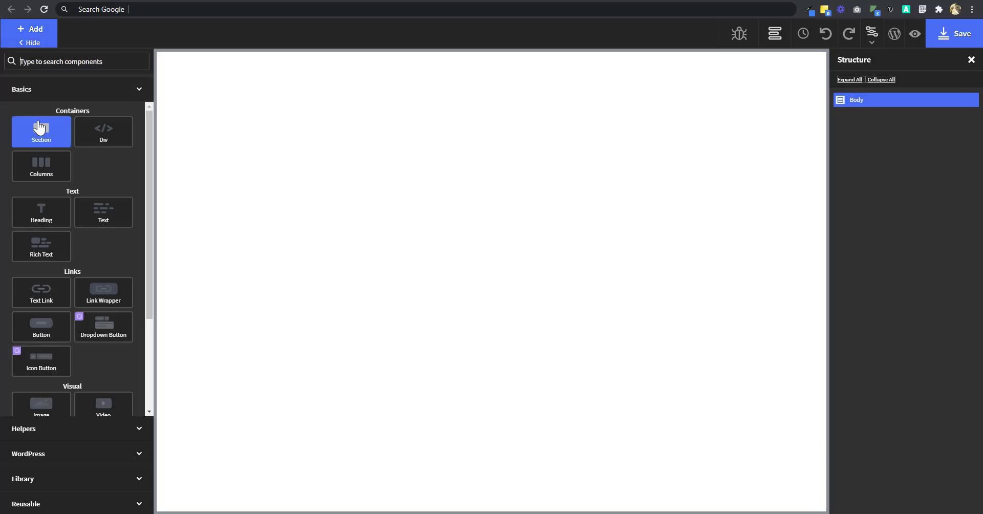
Step: Add a section with the purple Global Colors 1 background
click(39, 132)
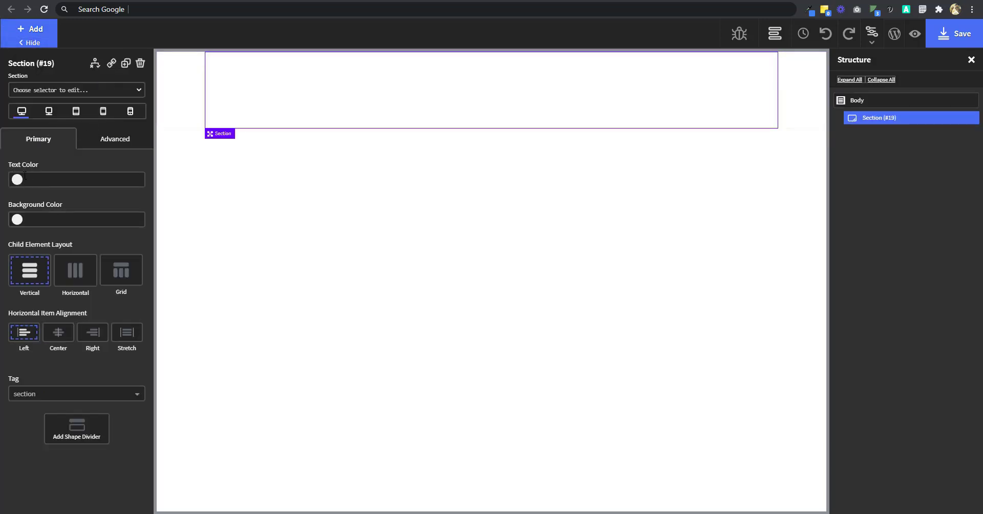
click(15, 221)
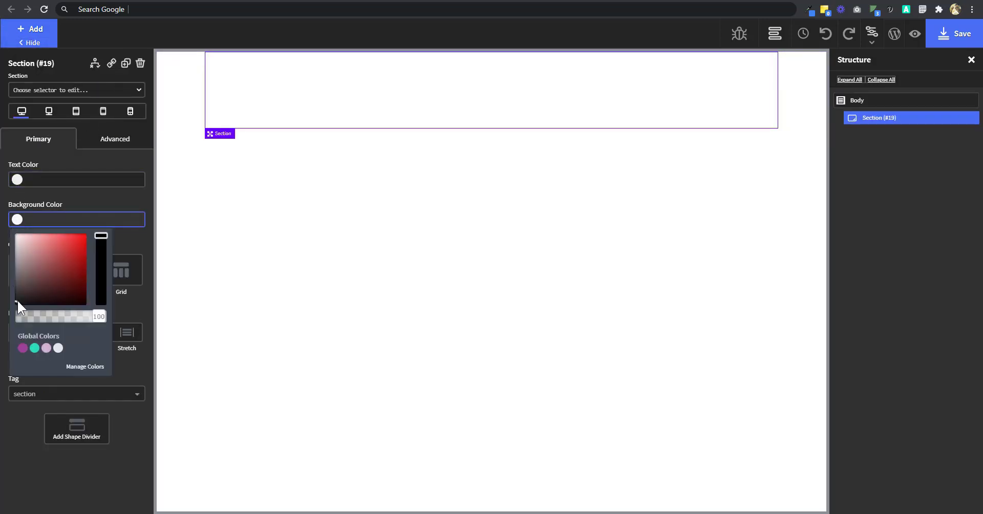
click(23, 349)
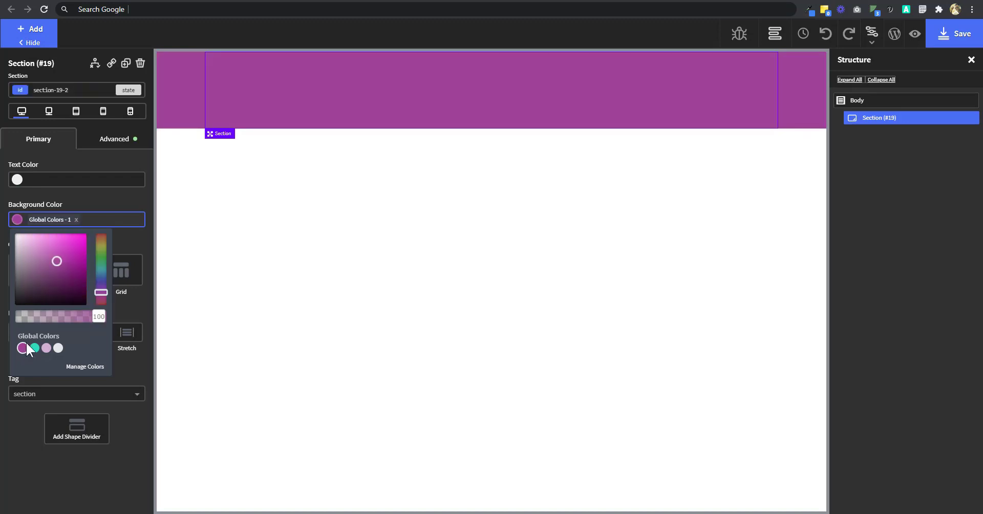
Step: Add a Header Builder below it with its header row set to light grey Global Colors 4
click(27, 31)
text(header)
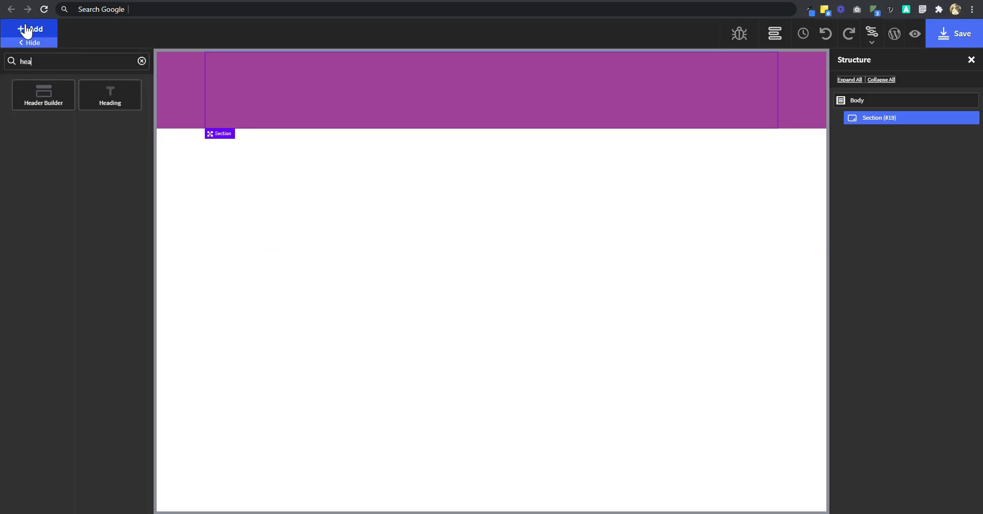
click(46, 96)
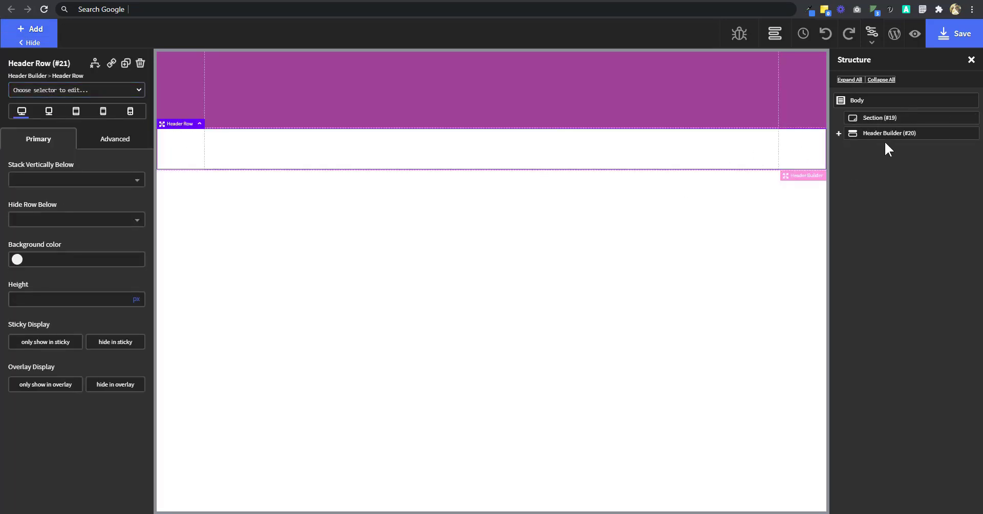
click(17, 259)
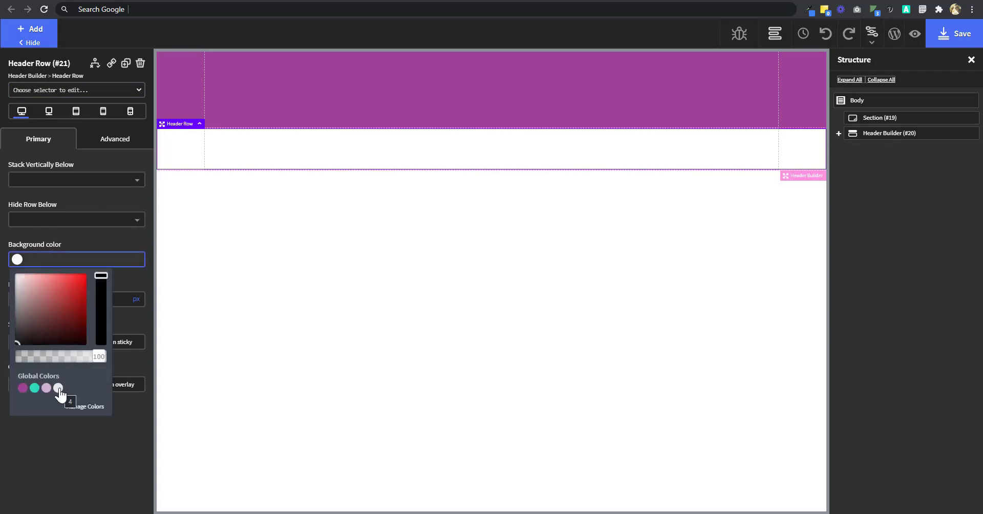
click(59, 389)
click(86, 458)
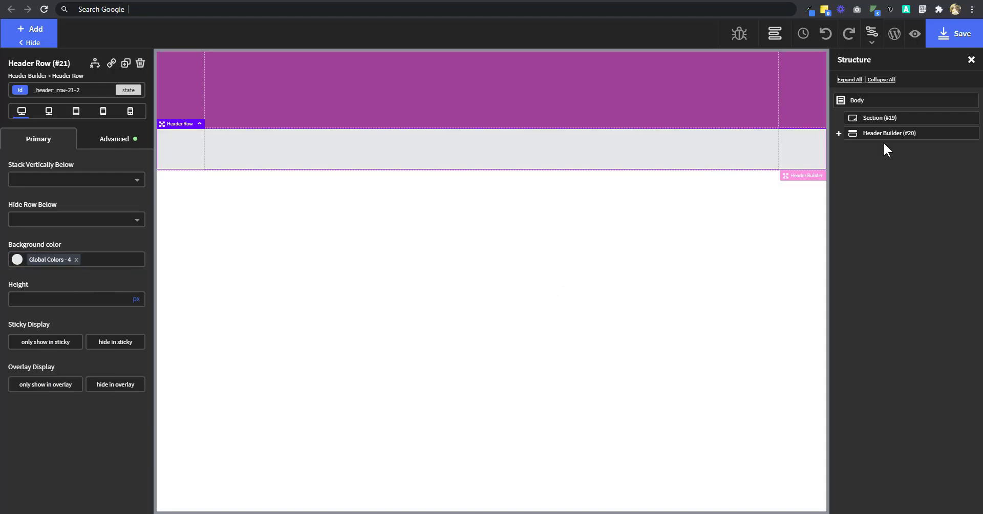
Step: Add a third section to the Body below the Header Builder
click(870, 102)
click(29, 40)
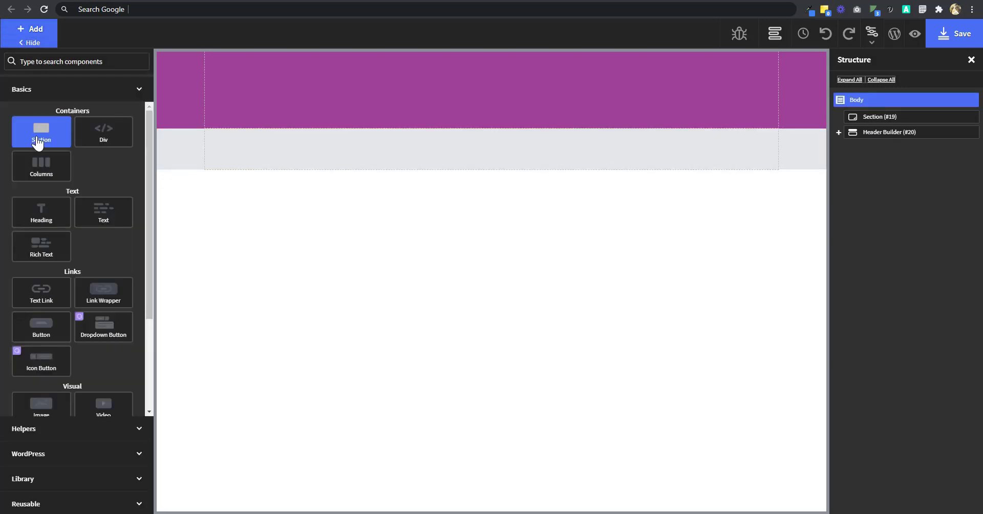
click(39, 132)
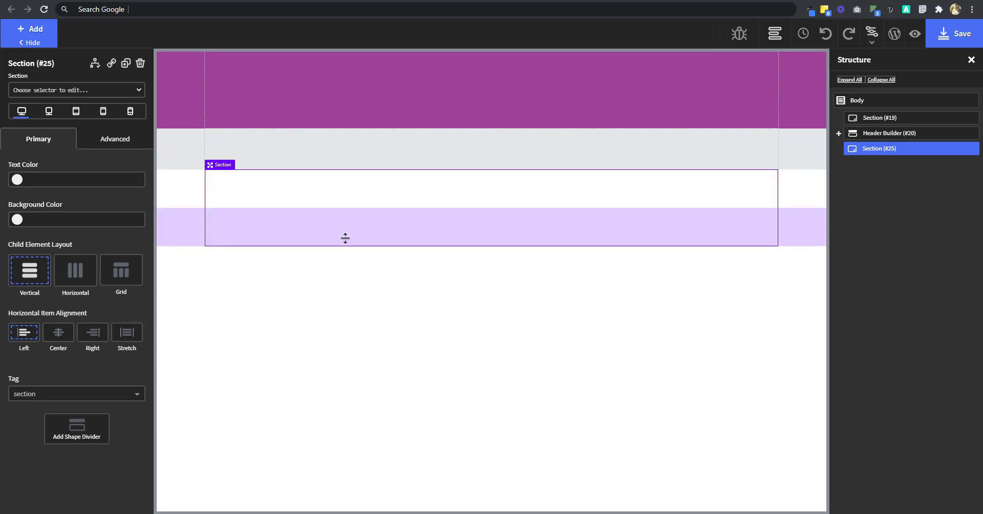
Step: Set the new section's height to 200 vh and copy the starry night-sky photo's image address
click(109, 141)
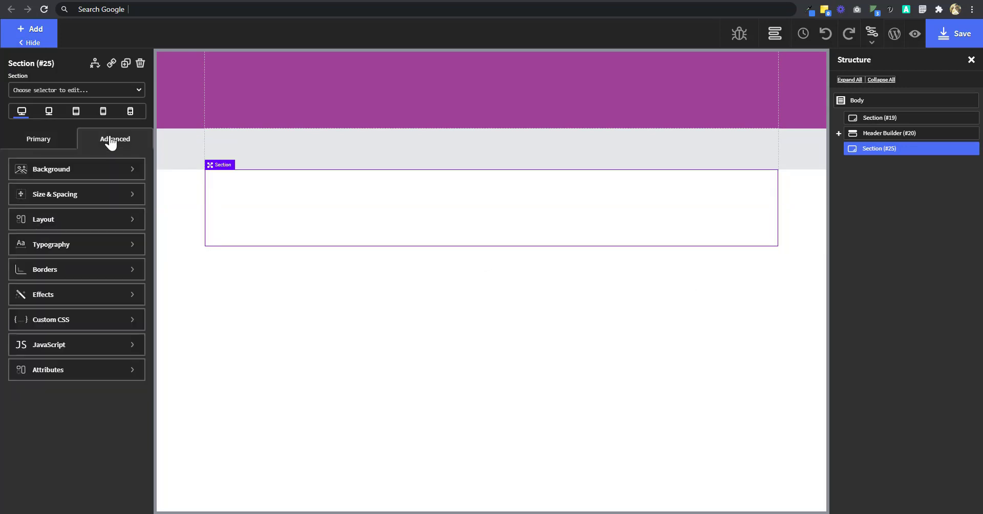
click(79, 196)
click(23, 329)
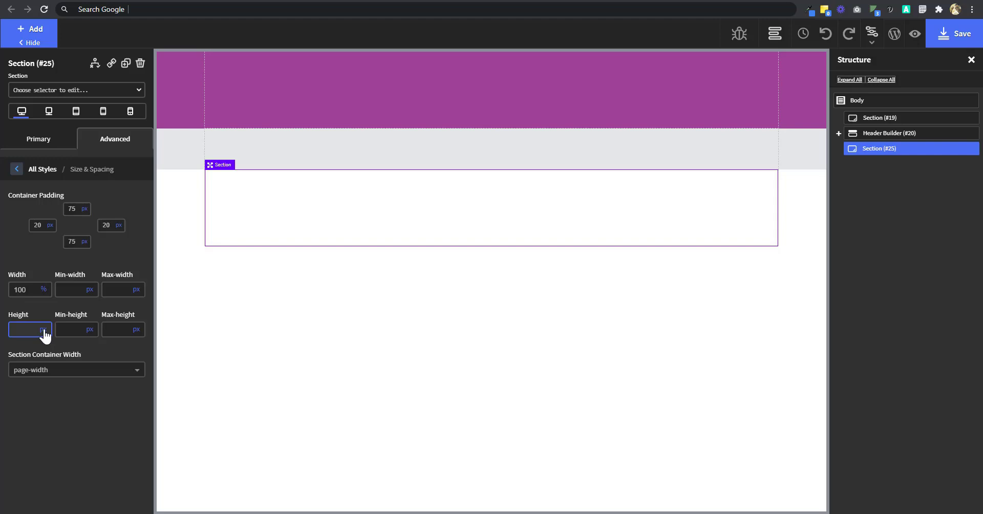
text(200)
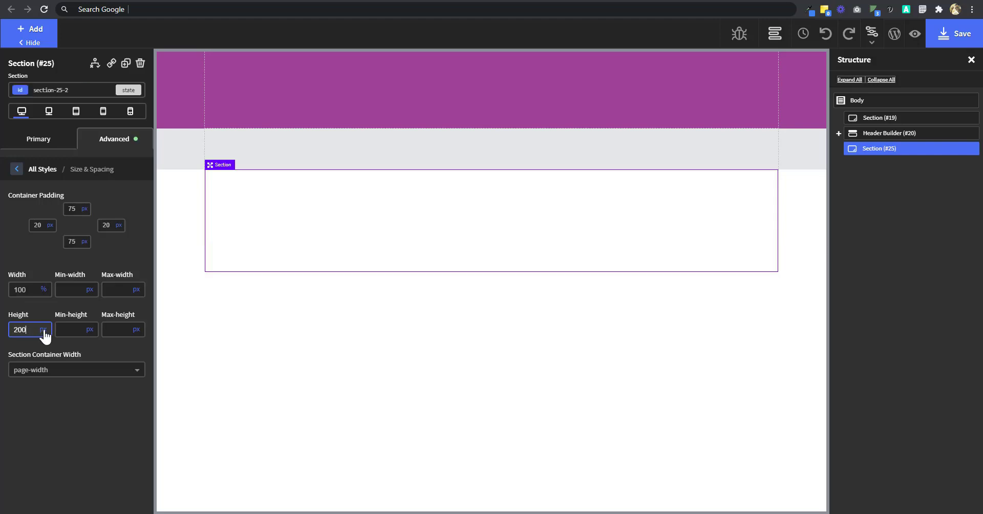
click(43, 330)
click(46, 377)
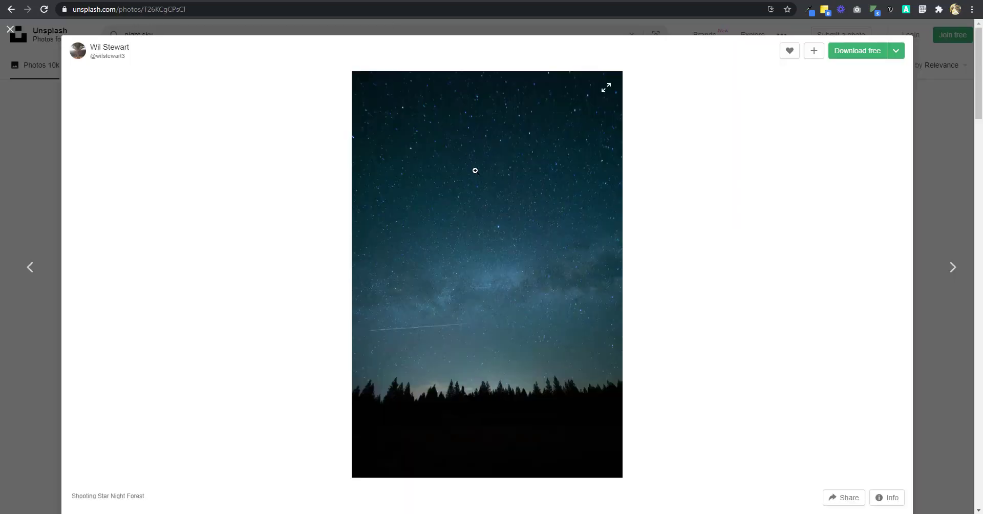
right_click(487, 148)
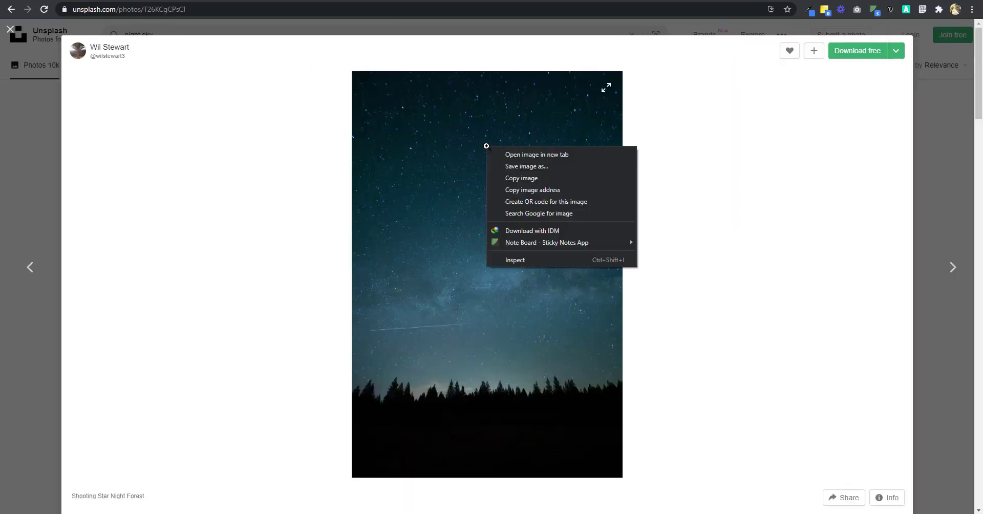
click(528, 190)
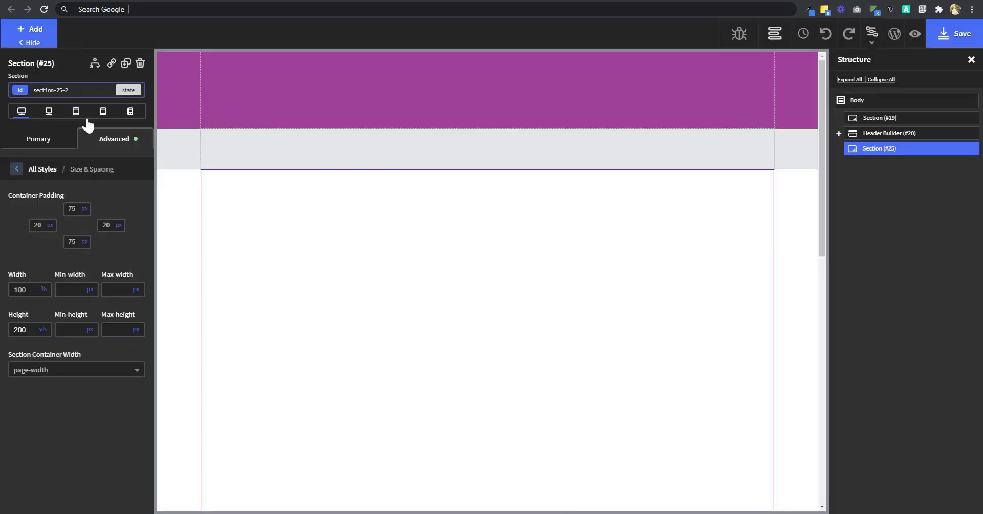
Step: Paste the starry photo URL as Section #25's background image
click(110, 142)
click(73, 171)
click(44, 245)
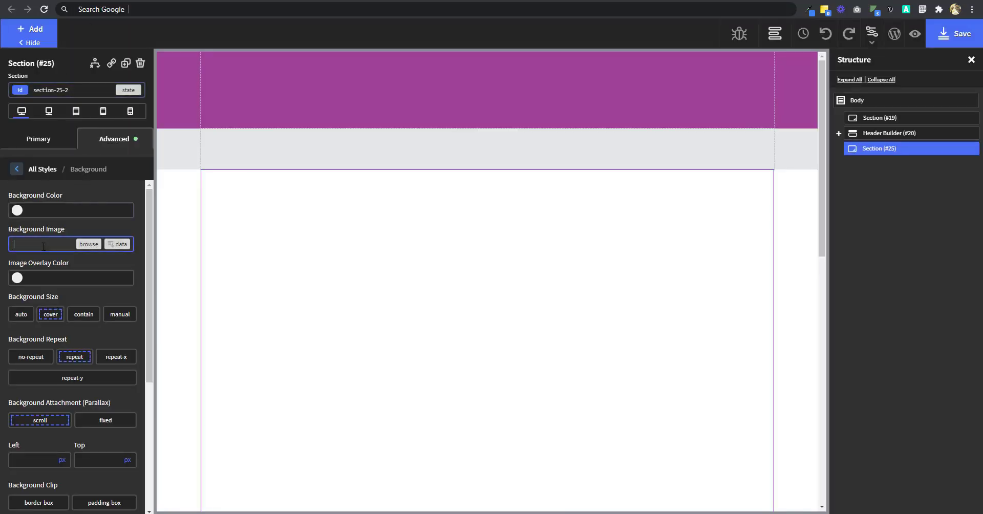
key(ctrl+v)
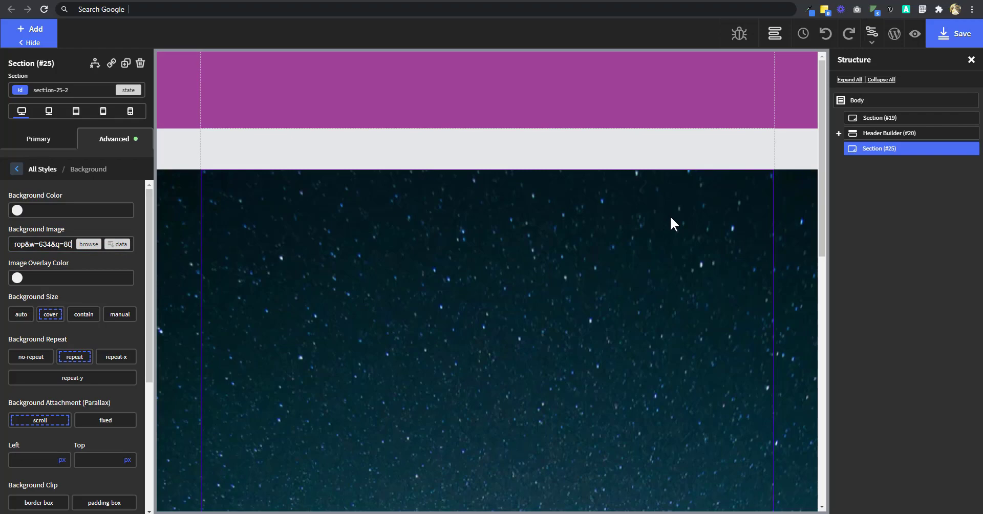
scroll(671, 228, down, 3)
scroll(672, 229, up, 5)
click(671, 226)
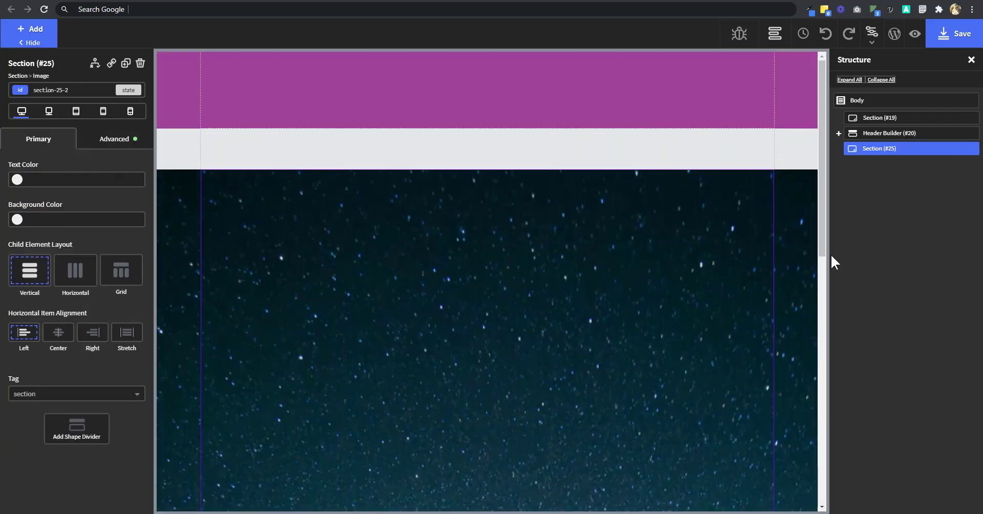
Step: Add a text block and a thumbs-up icon to the purple section
click(885, 118)
click(75, 270)
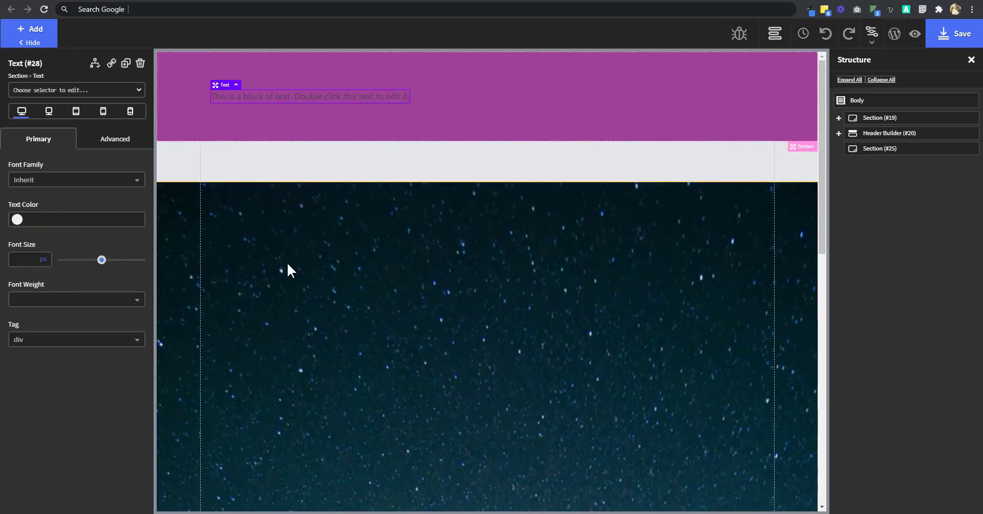
key(alt+i)
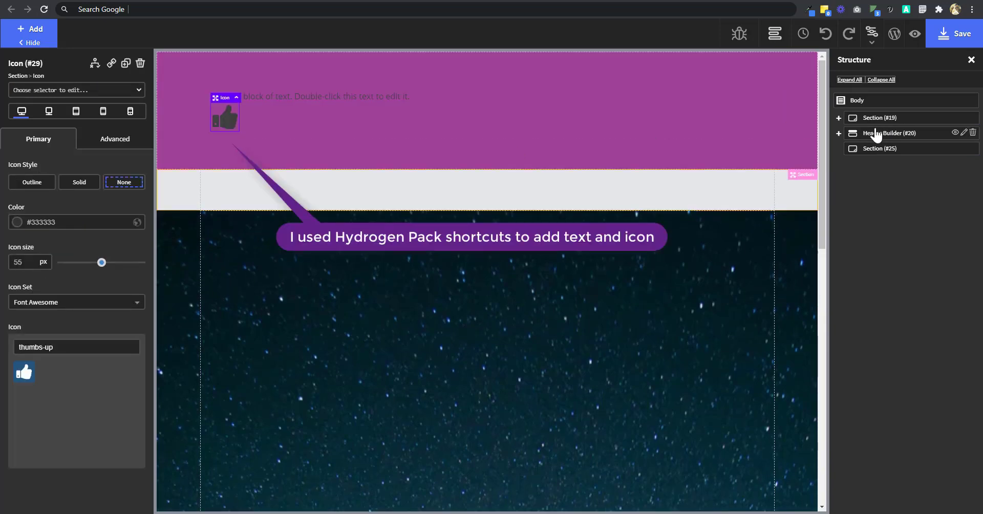
Step: Make the section's text color #ffffff, with horizontal child layout and middle vertical alignment
click(889, 119)
click(17, 179)
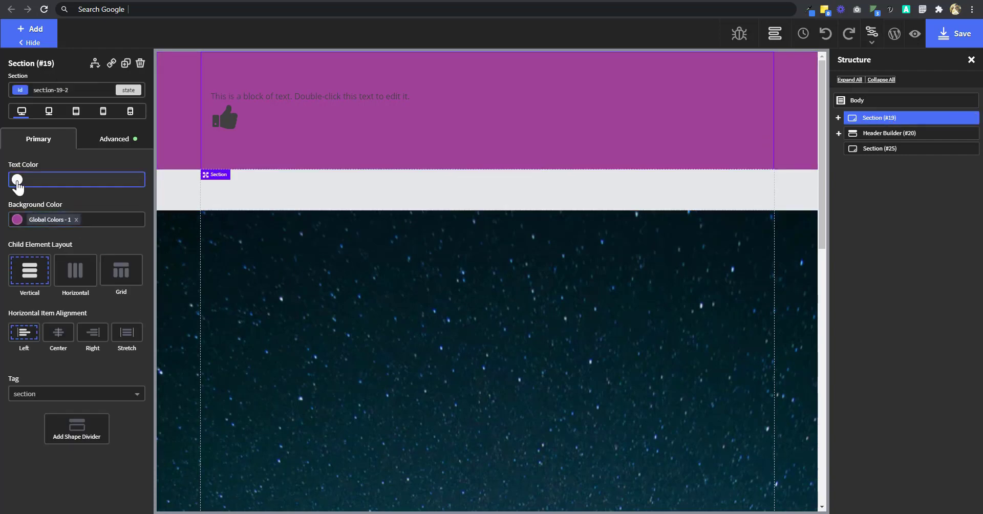
drag(27, 210, 4, 190)
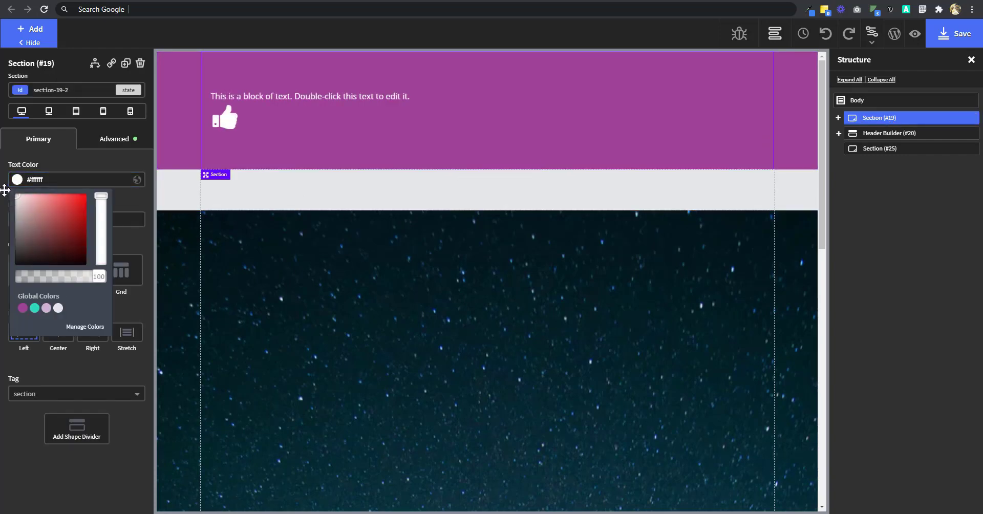
click(23, 176)
click(75, 270)
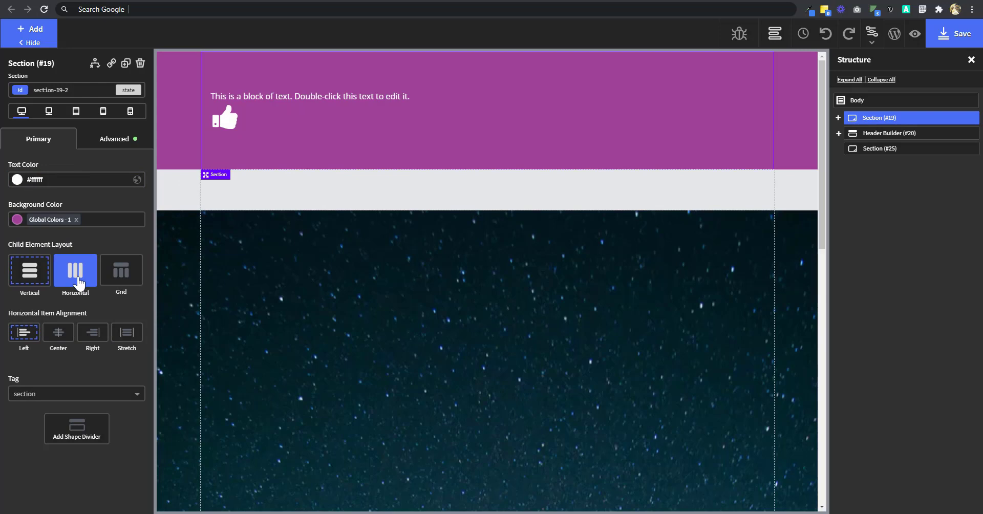
click(67, 336)
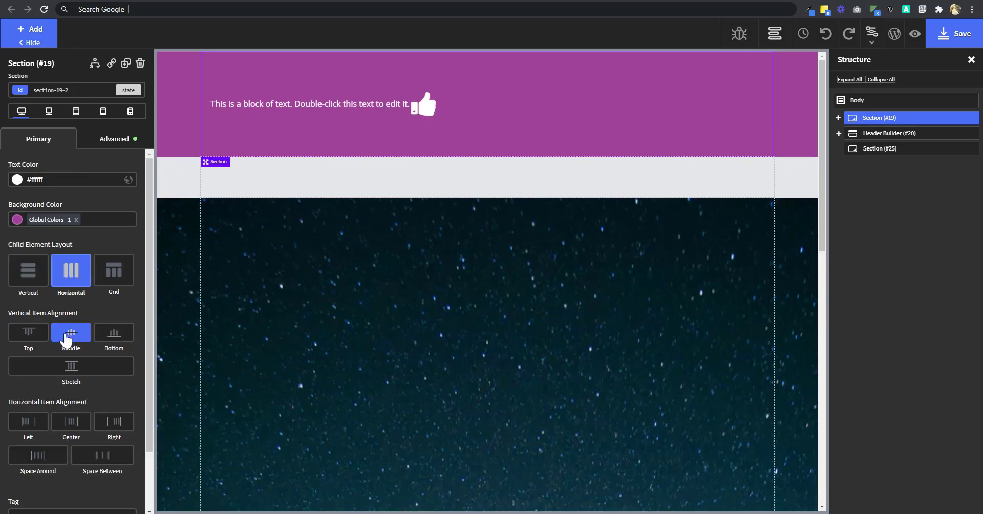
Step: Replace the thumbs-up icon with the plus-circle icon and reduce its size
click(430, 107)
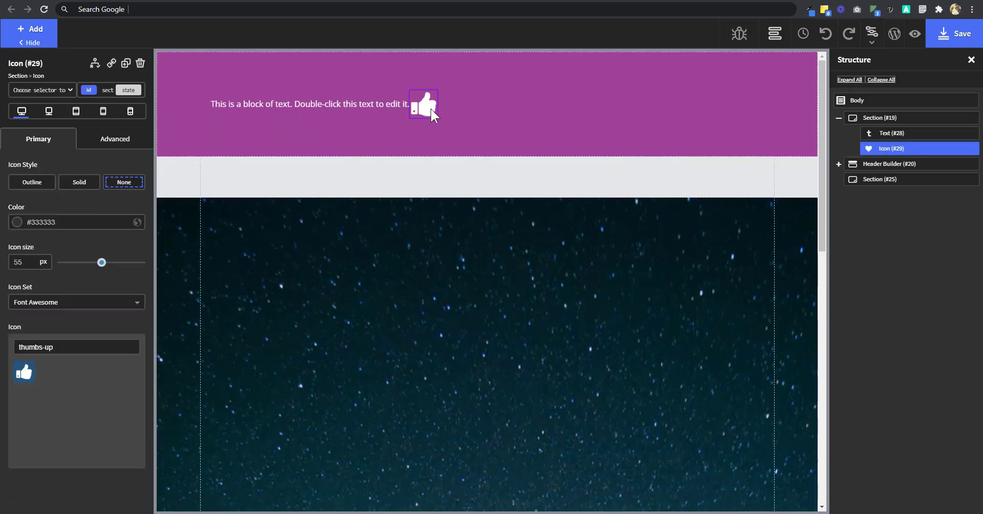
drag(77, 347, 3, 360)
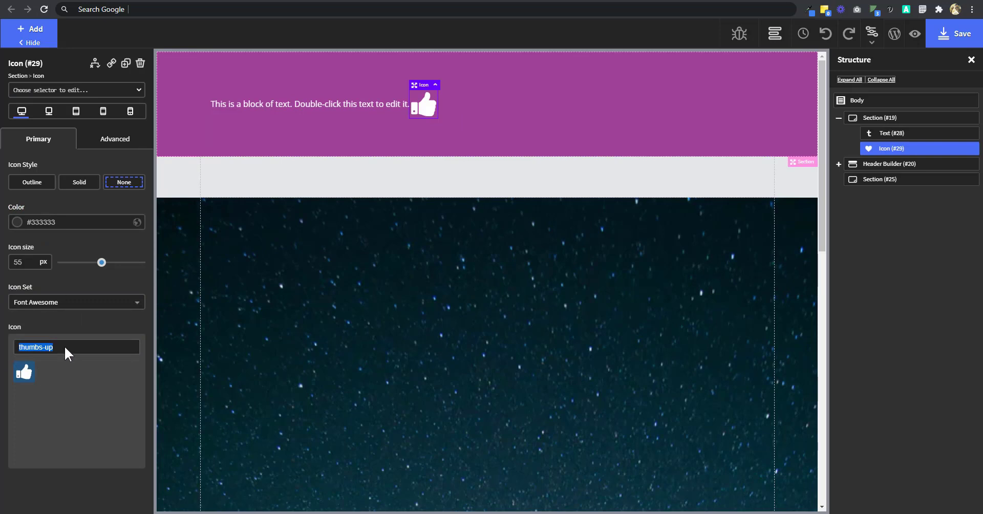
key(BackSpace)
text(plus)
click(73, 372)
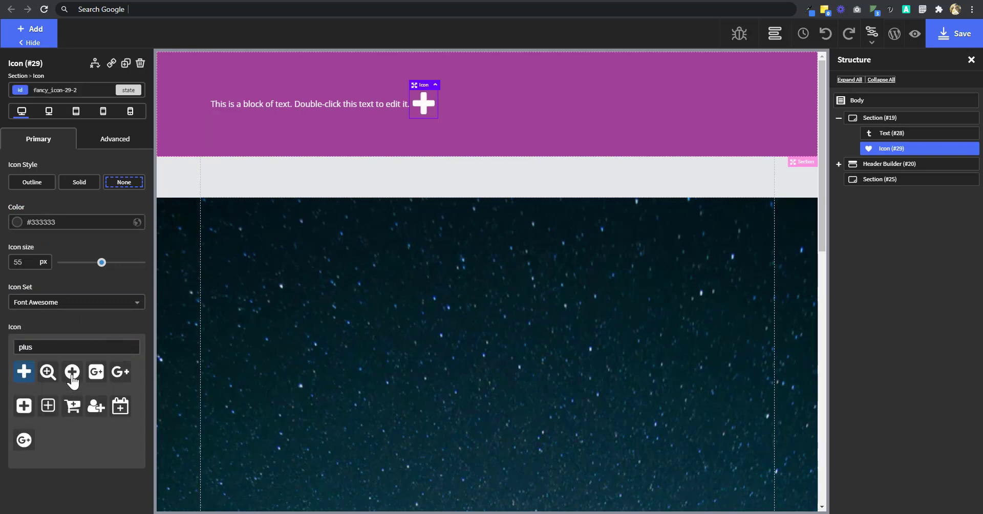
drag(100, 263, 77, 263)
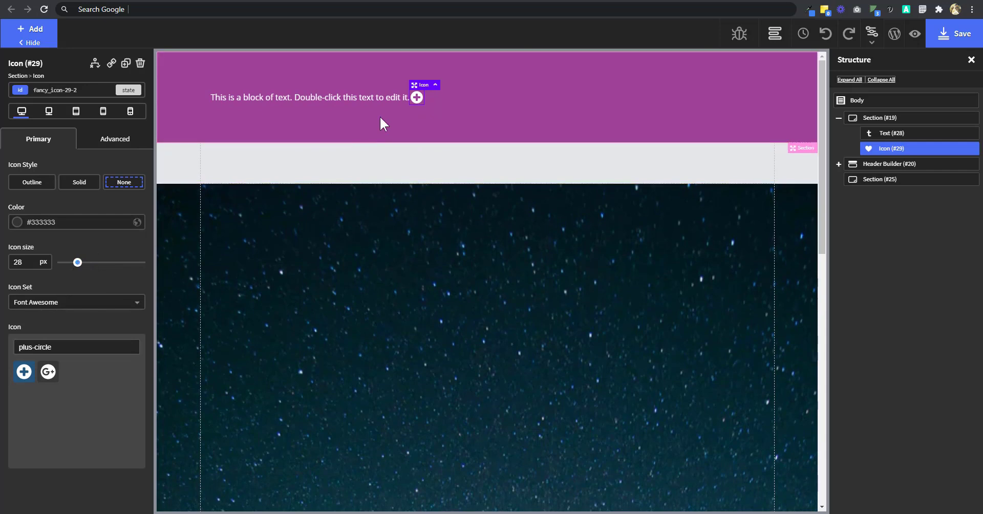
Step: Go to the icon's left Margin field under Advanced > Size & Spacing
click(116, 140)
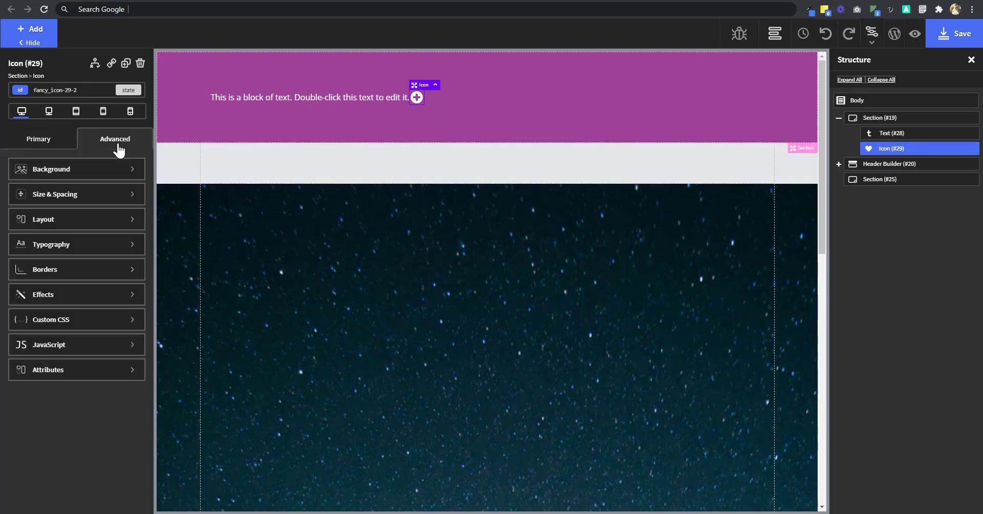
click(97, 193)
click(94, 229)
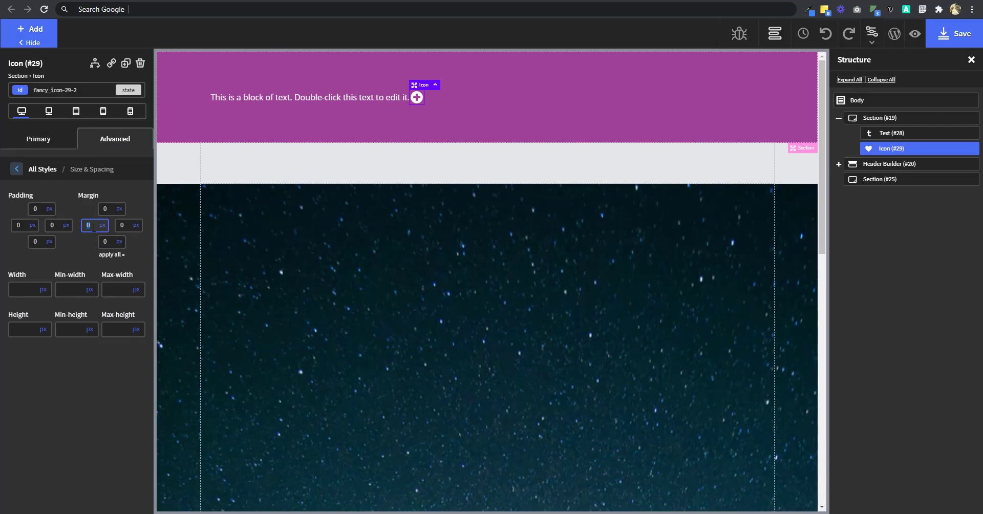
Step: Enter 16 as the icon's left margin and set the purple section's items to Space Around
text(16)
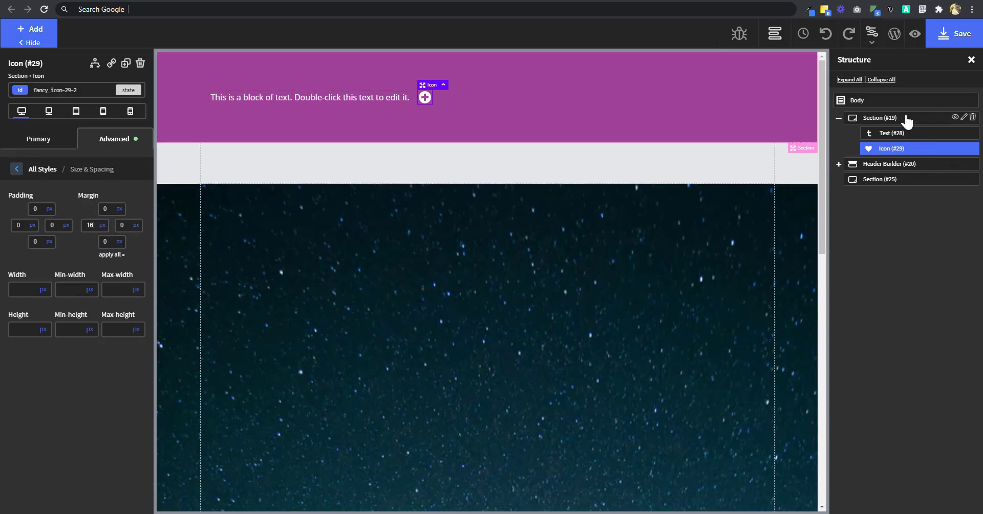
click(907, 121)
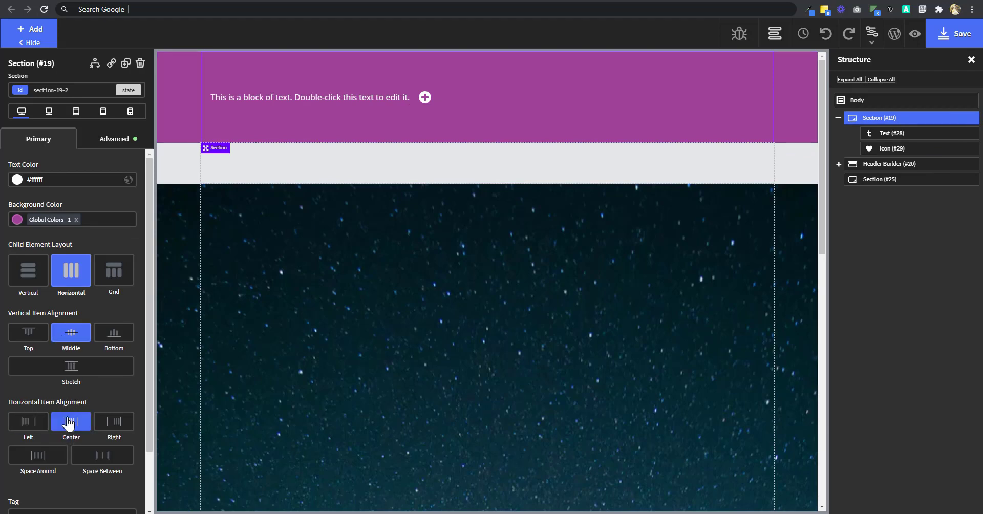
click(51, 467)
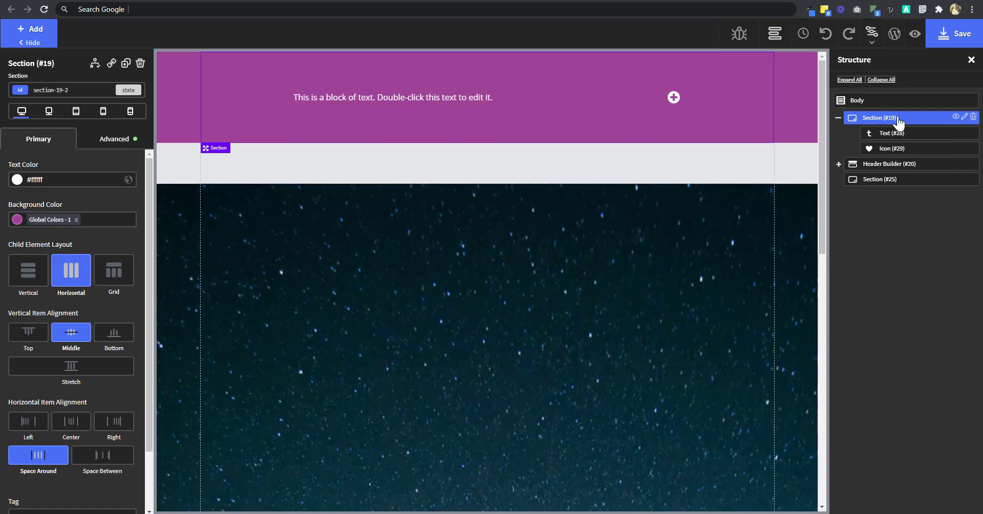
Step: Set the purple section's height to 80 px and its top padding to 16 px
click(111, 141)
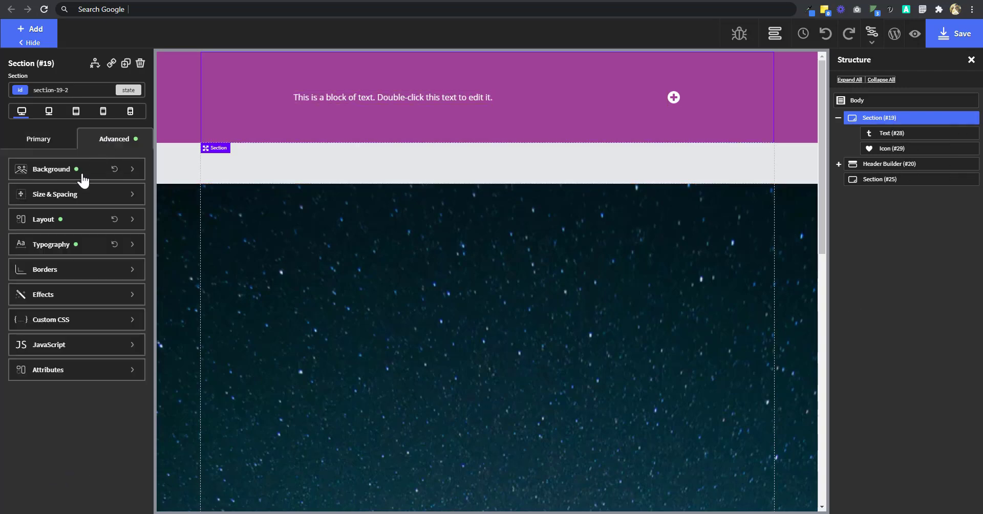
click(60, 199)
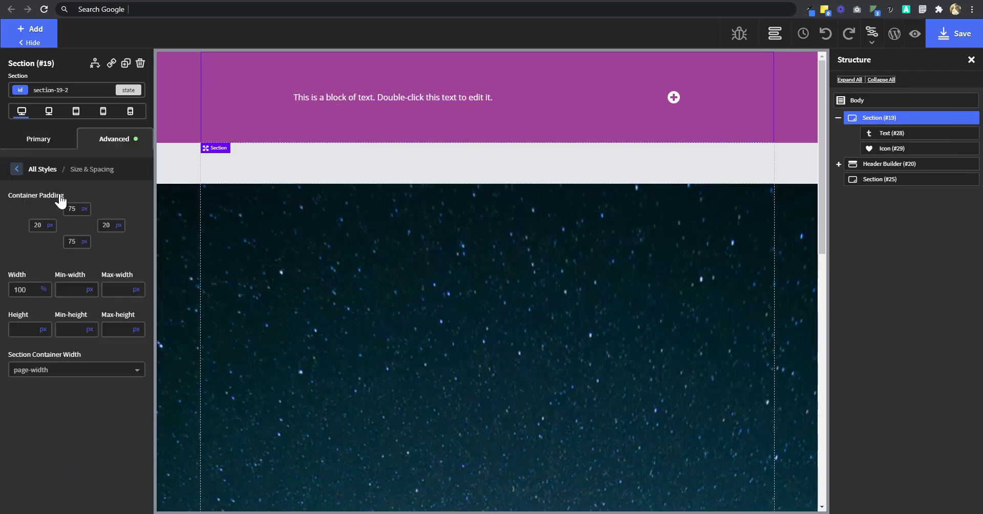
click(16, 331)
text(80)
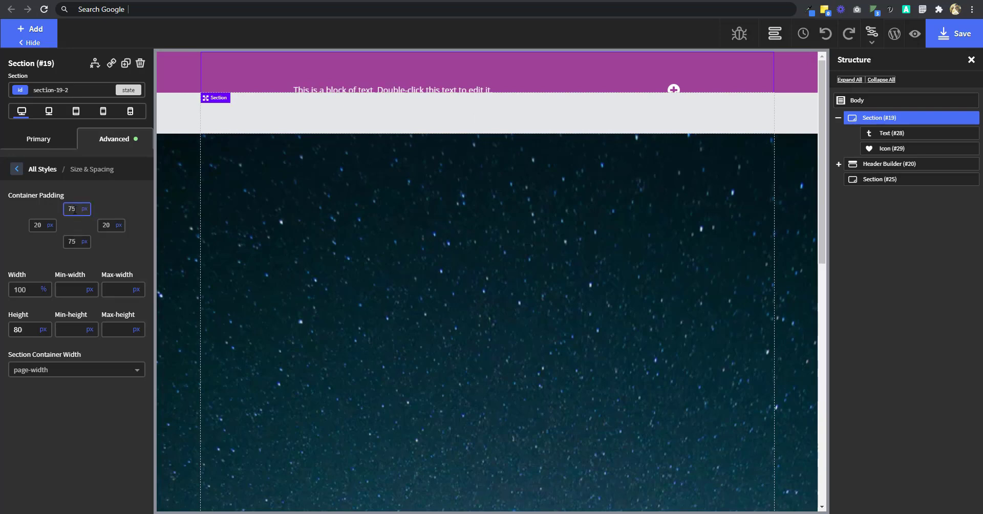
click(76, 209)
text(16)
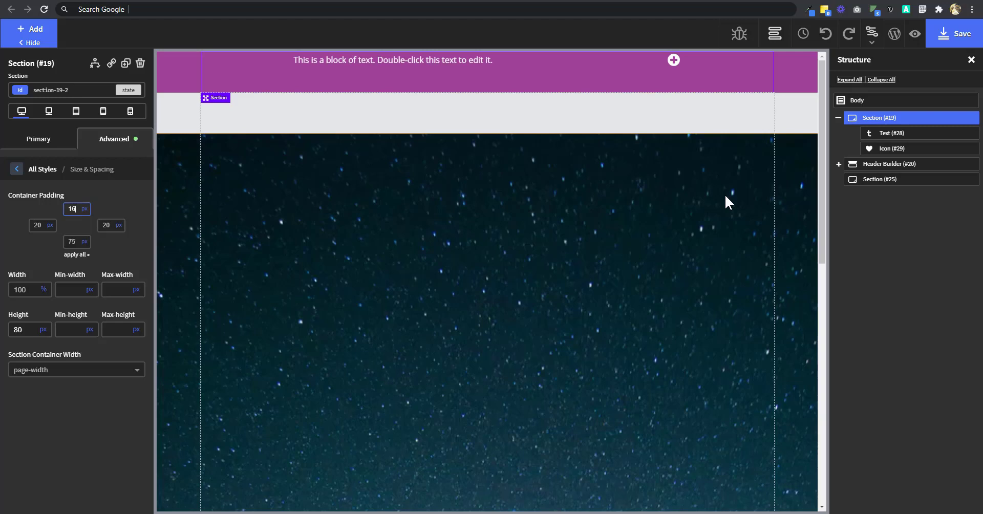
Step: Select the Header Builder and hide the settings and Structure panels
click(888, 167)
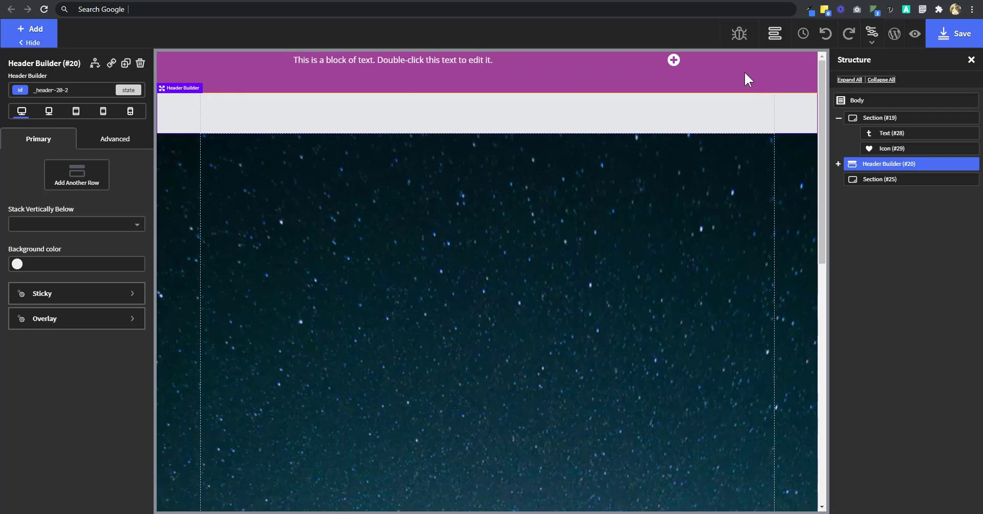
click(23, 44)
click(773, 36)
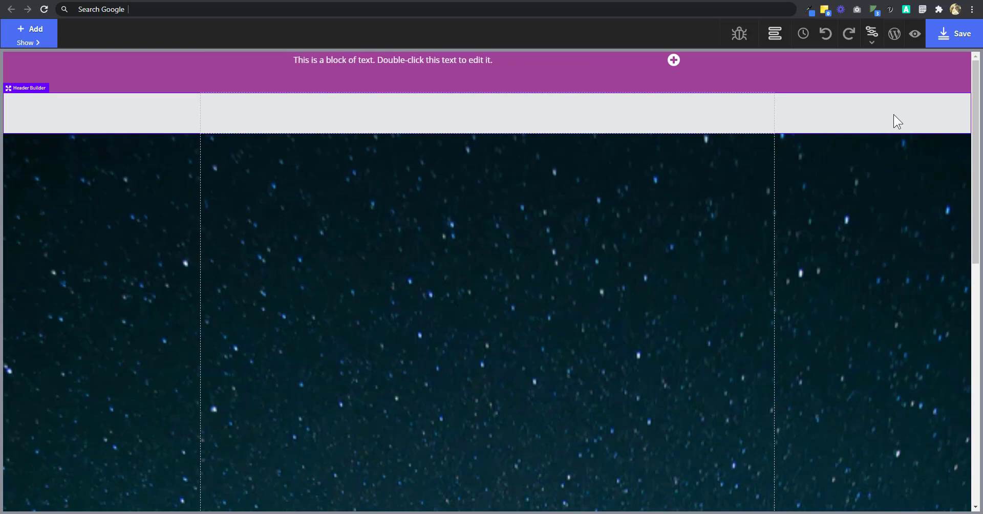
Step: Check the 1120 px Page Width in Global Styles > Width & Breakpoints, then restore the Structure panel
click(872, 34)
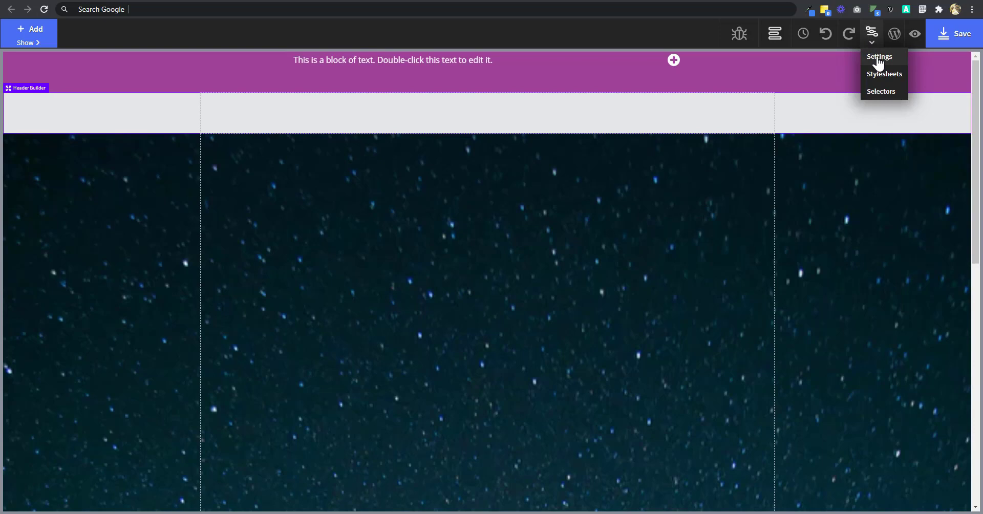
click(879, 58)
click(895, 139)
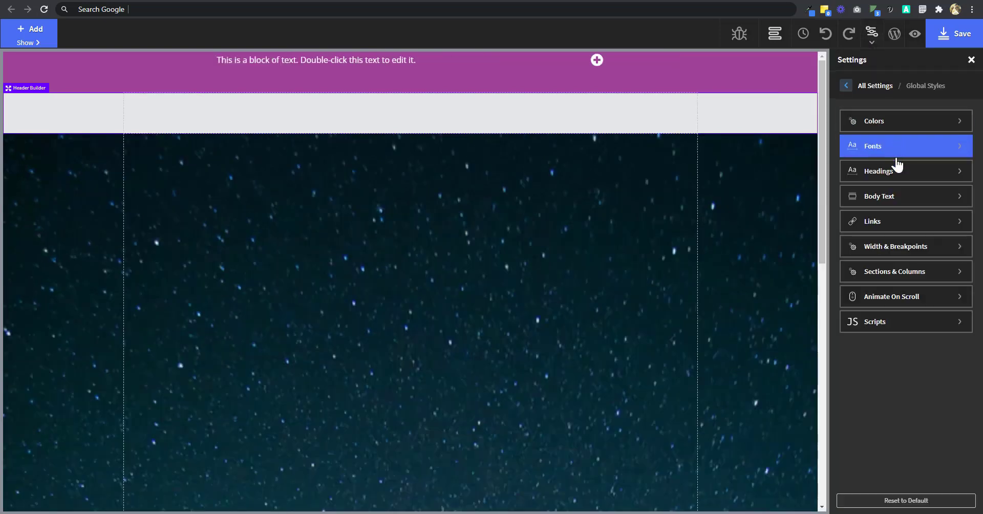
click(895, 249)
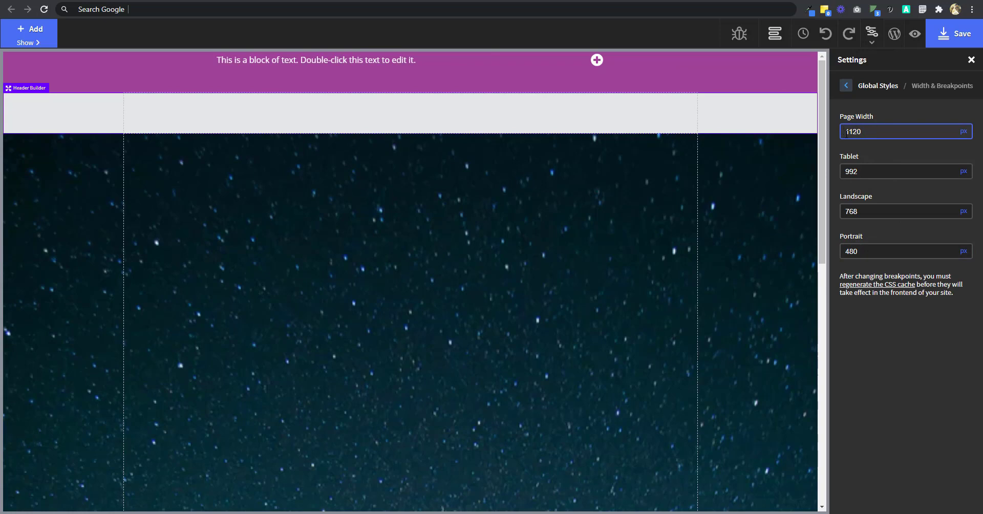
click(773, 35)
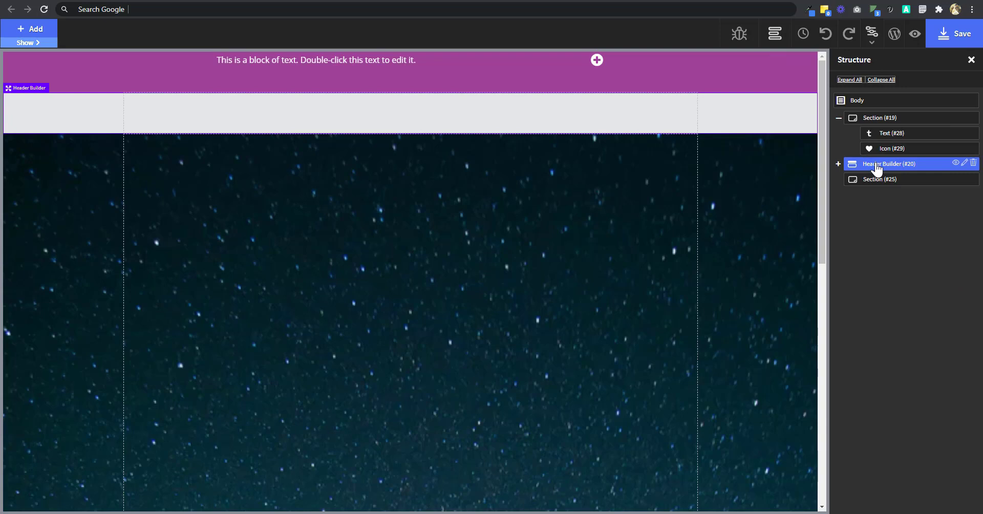
Step: Give the Header Builder a 1120 px max-width and hide both side panels
click(37, 44)
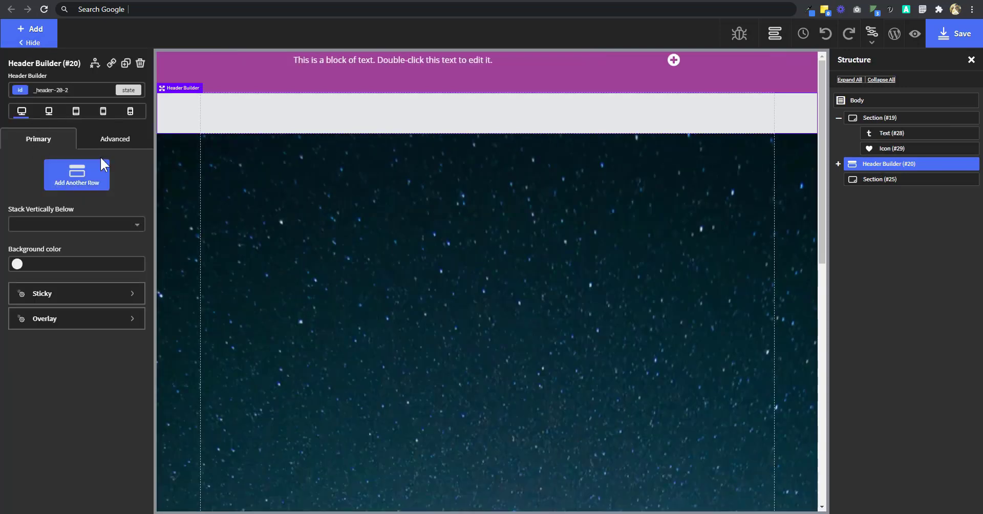
click(111, 139)
click(92, 194)
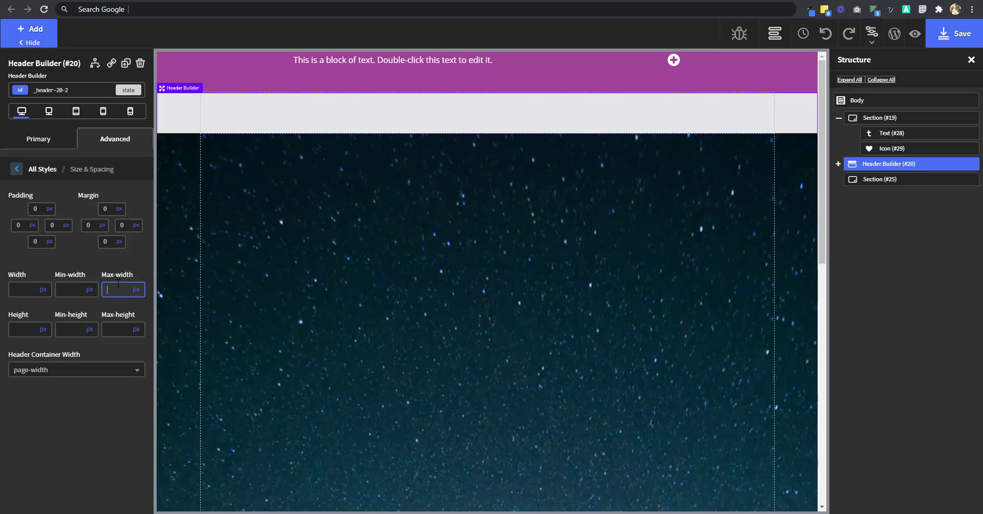
text(1120)
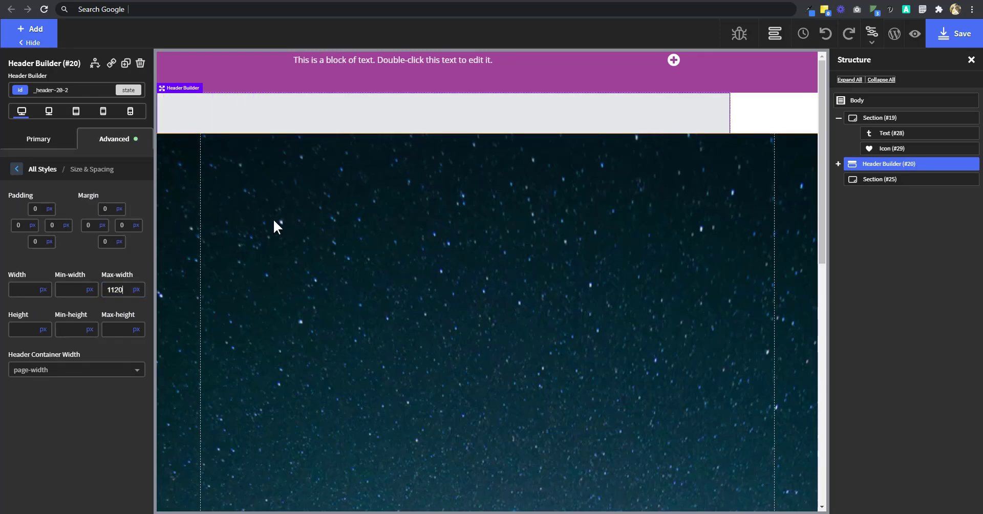
click(28, 42)
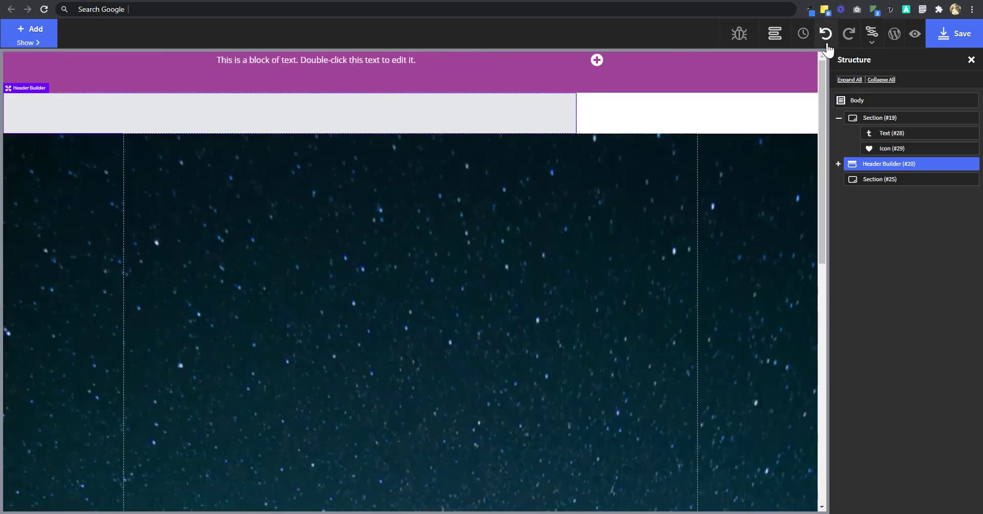
click(780, 39)
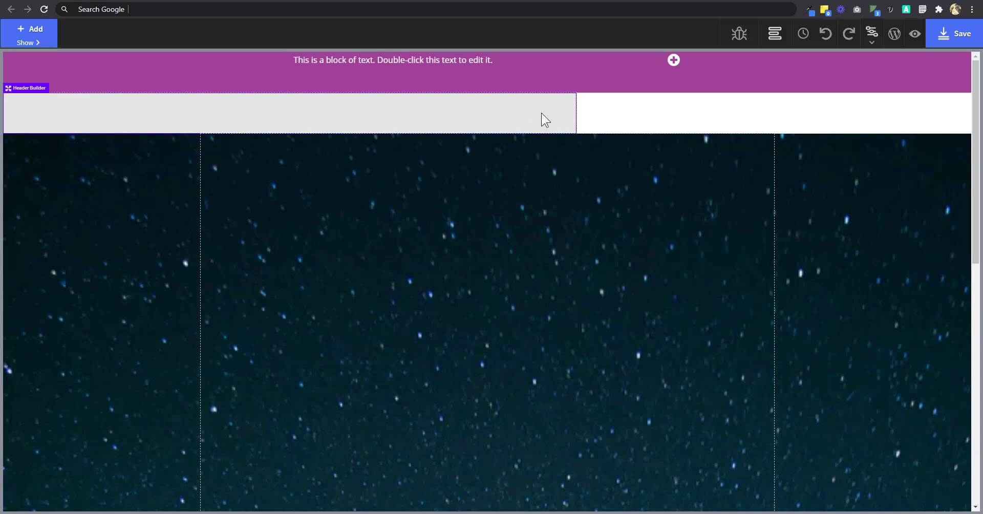
Step: Set the Header Builder's left and right margins to auto so it centres on the canvas
click(775, 34)
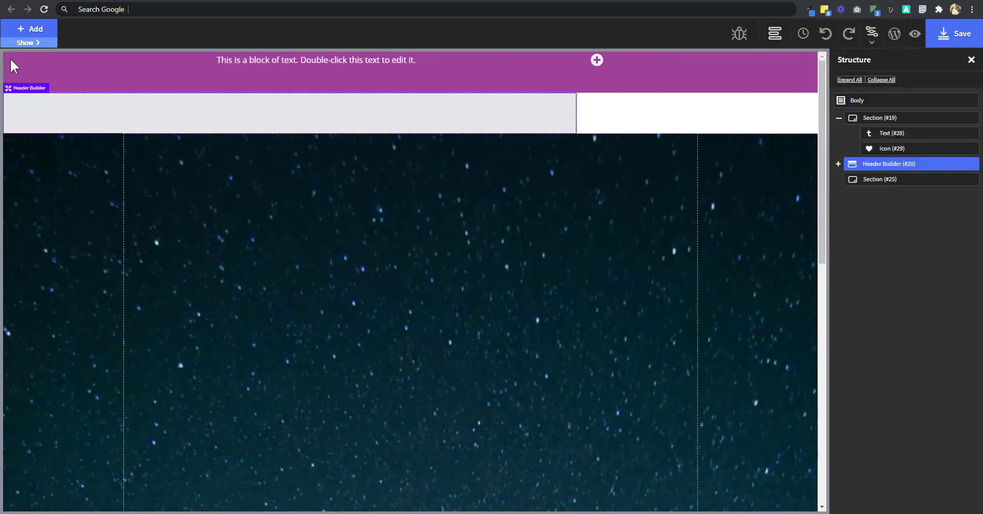
click(20, 43)
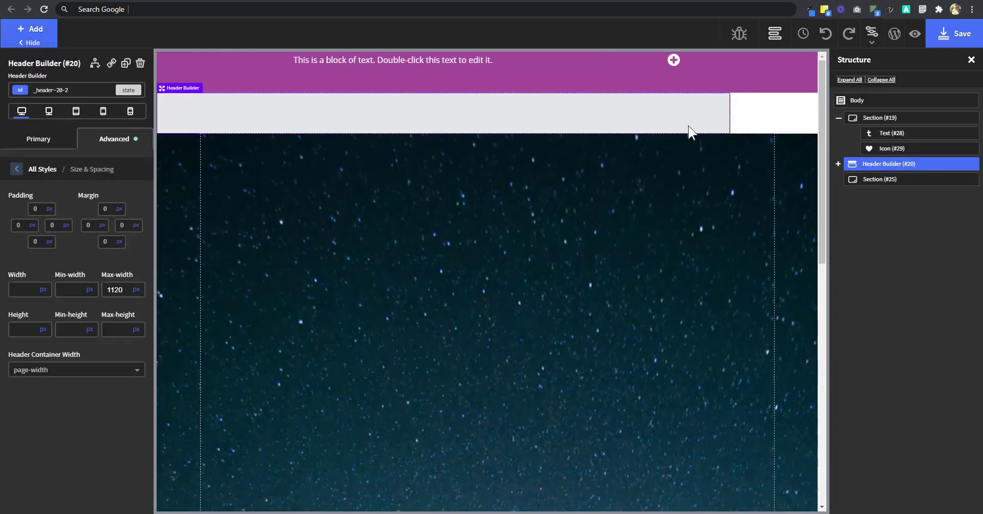
click(91, 225)
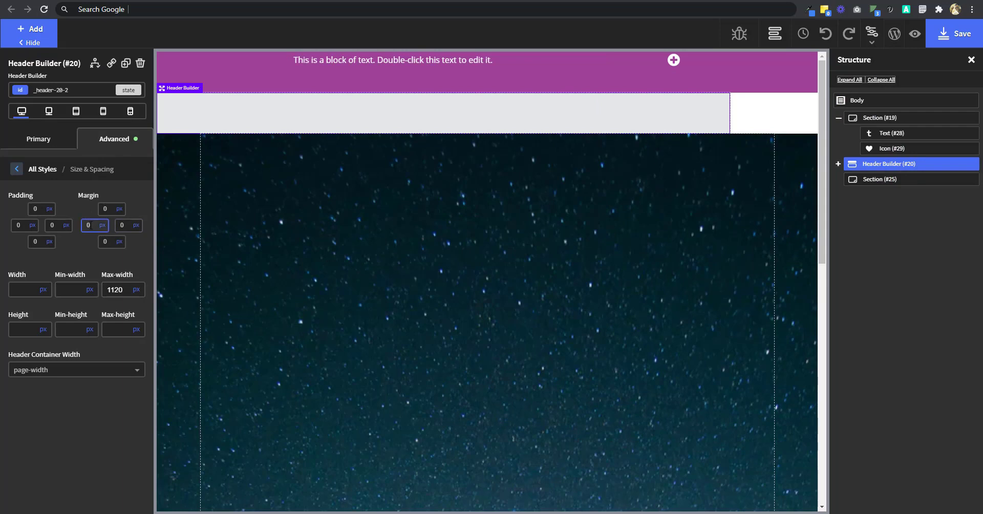
click(134, 225)
click(136, 245)
click(102, 225)
click(103, 246)
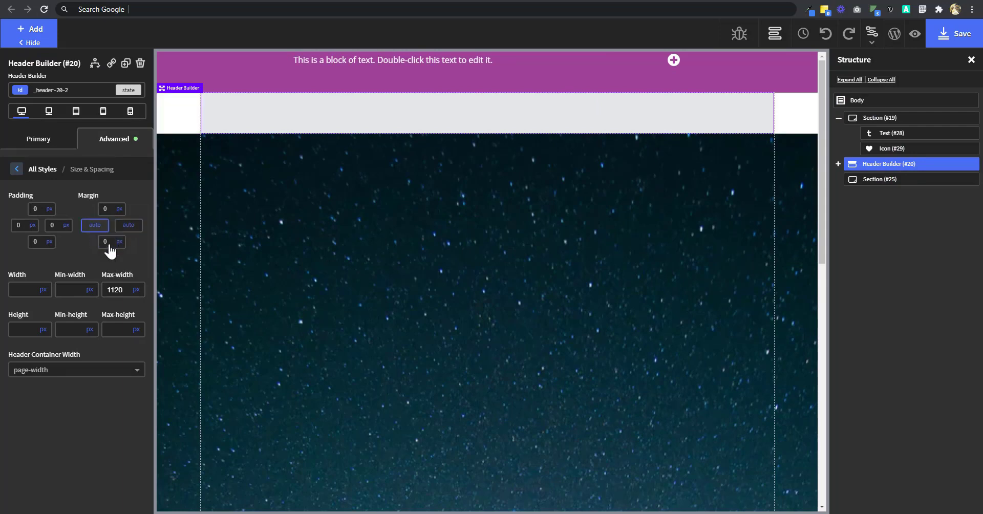
click(29, 43)
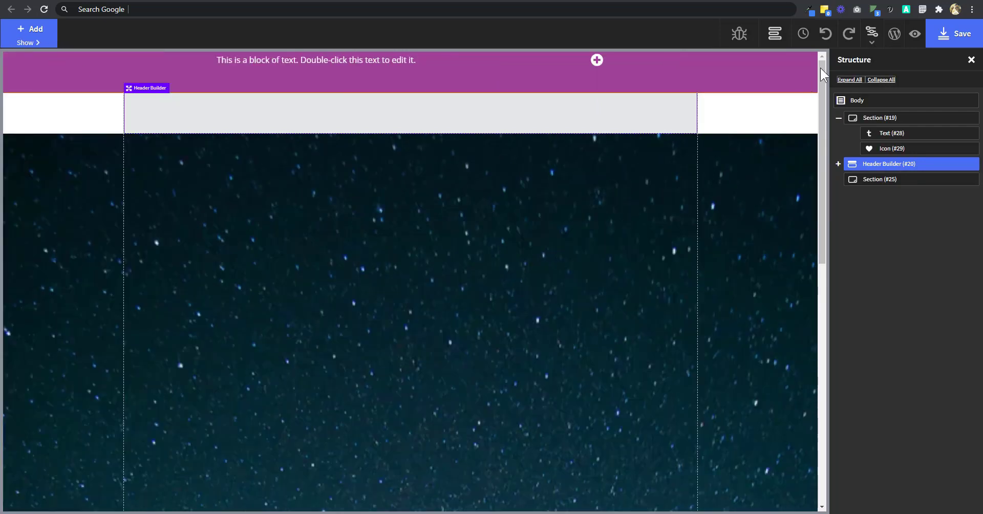
click(775, 34)
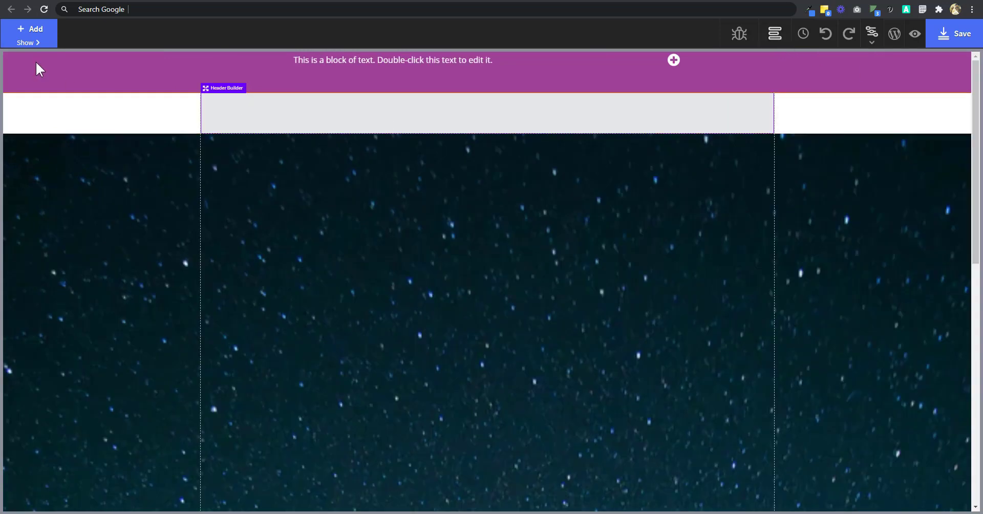
click(31, 43)
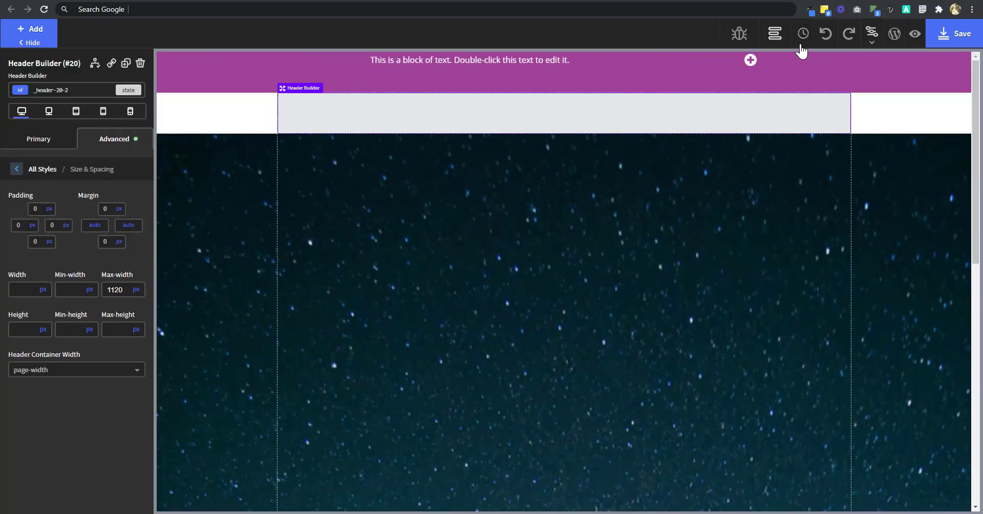
Step: Clear the Header Builder's -40 px top margin so it sits below the purple bar
click(775, 34)
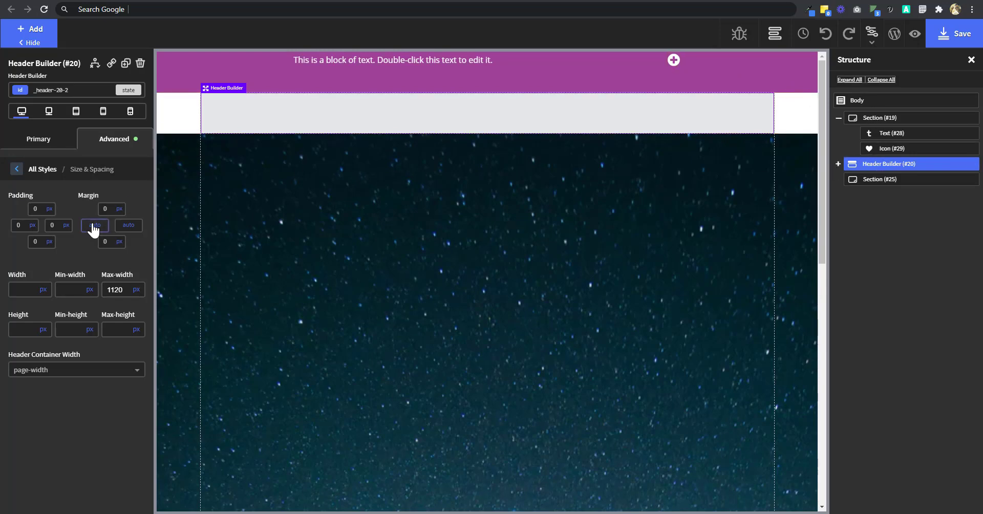
click(109, 209)
text(-40)
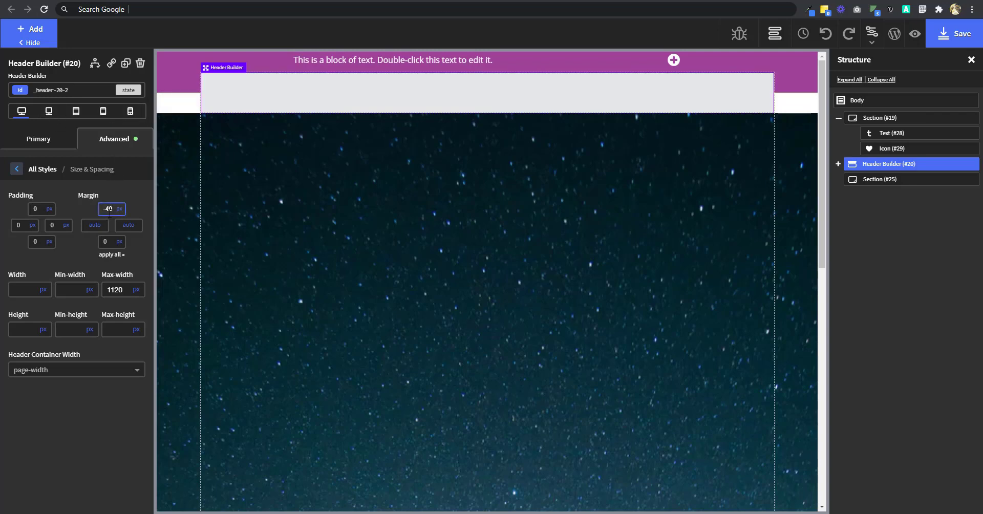
key(BackSpace)
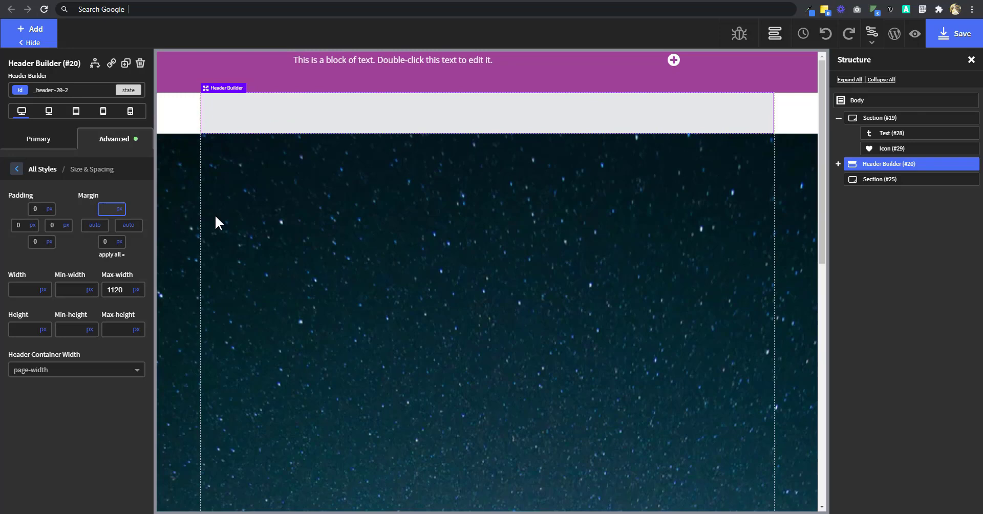
Step: Select purple Section #19, review its Size & Spacing padding, and bring up its options menu
click(891, 121)
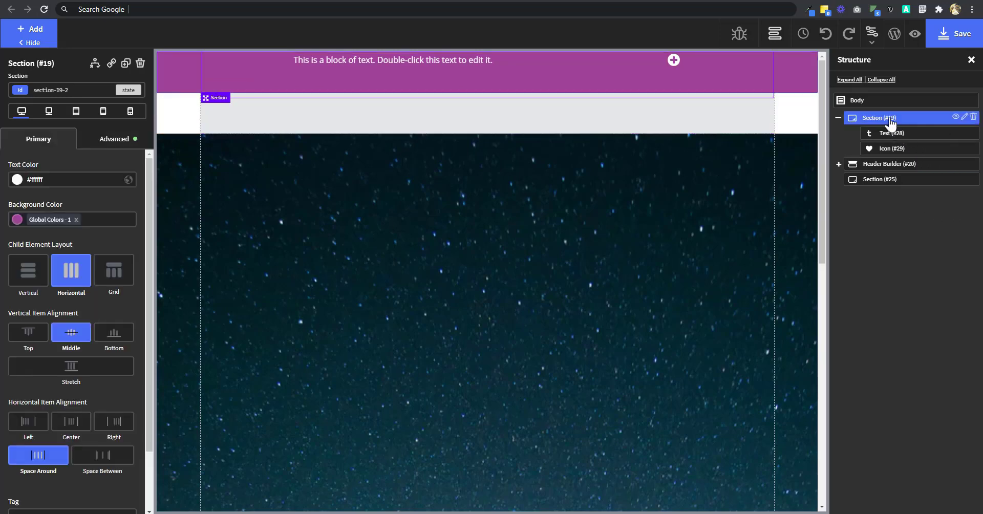
click(838, 118)
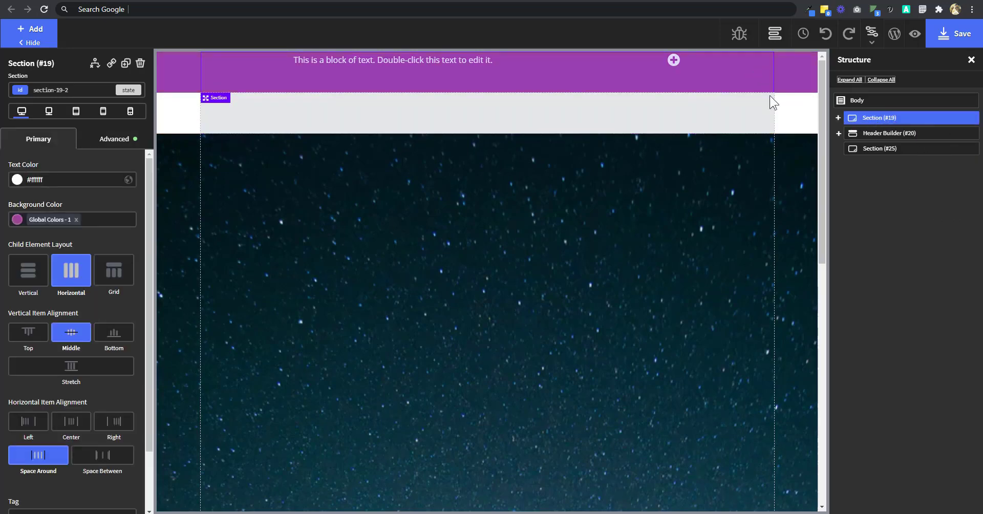
click(102, 145)
click(74, 197)
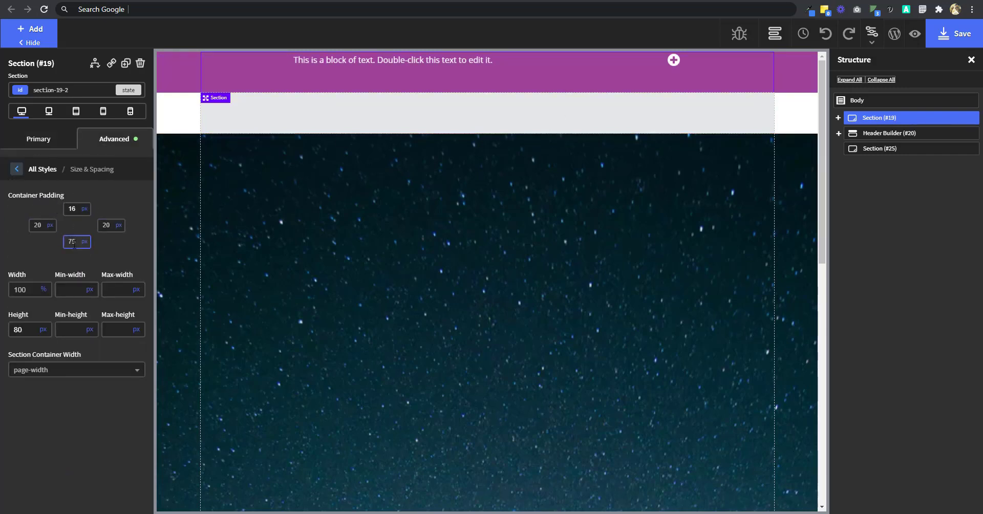
click(77, 212)
mouse_move(909, 126)
click(964, 118)
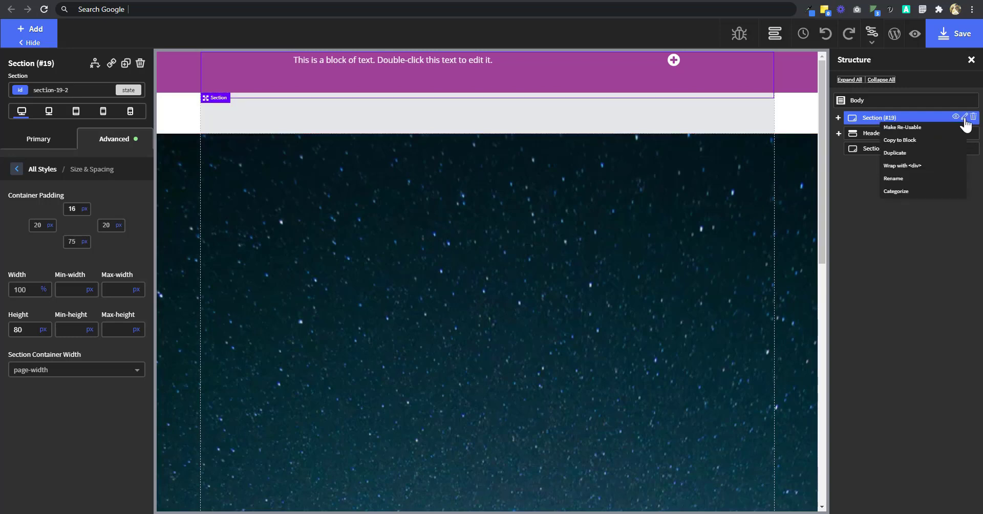
Step: Wrap Section #19 in a new Div #32 and give that Div a -40 px bottom margin
click(928, 173)
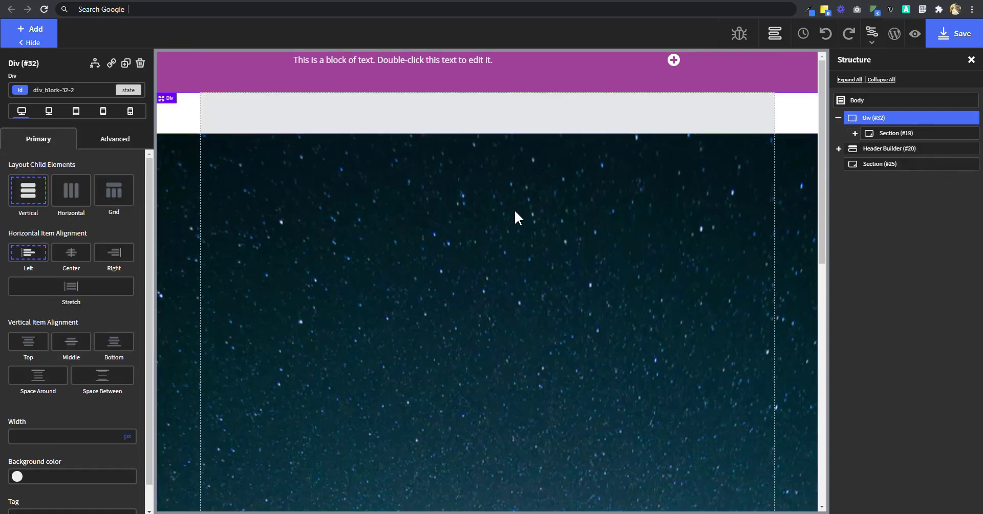
click(71, 190)
click(114, 140)
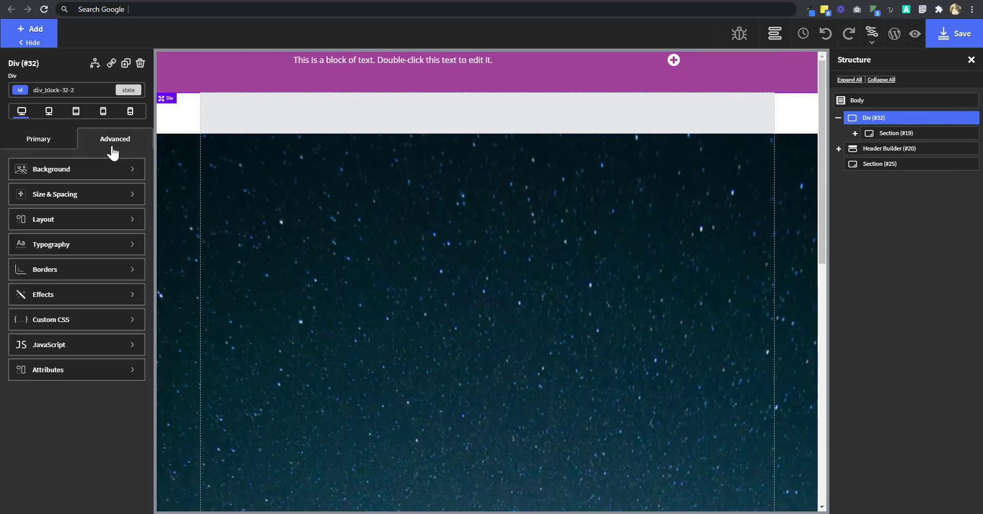
click(87, 194)
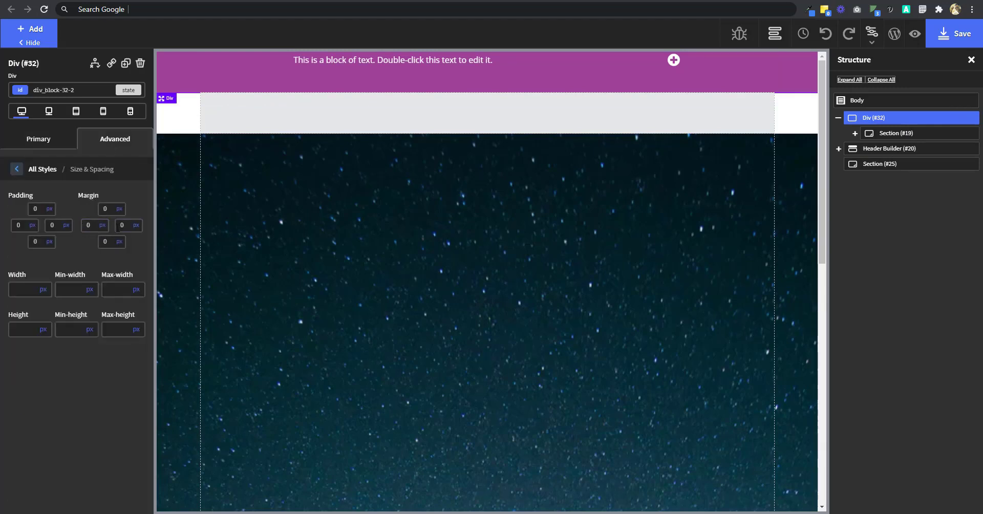
click(105, 209)
click(109, 242)
text(-40)
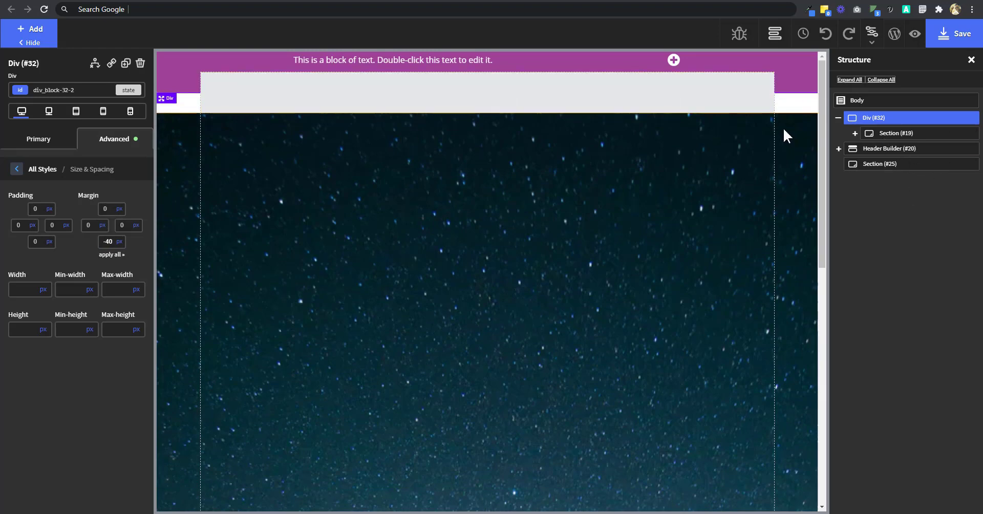
Step: Save the page, check it on the live site, and return to the editor
click(955, 34)
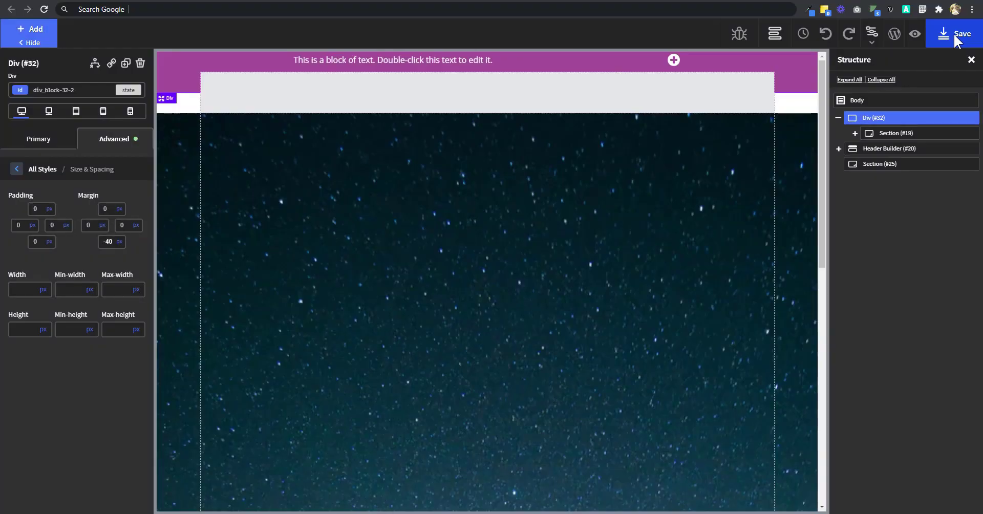
click(915, 34)
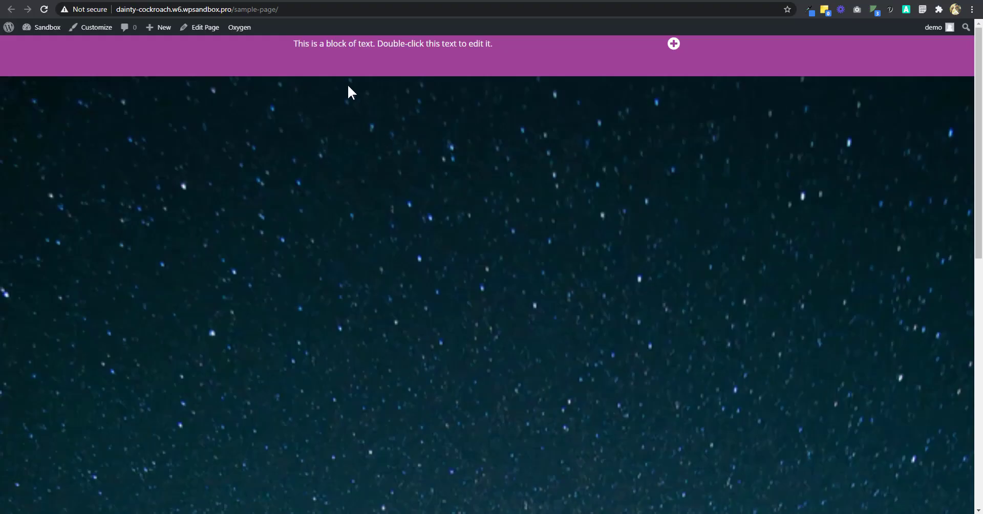
key(ctrl+w)
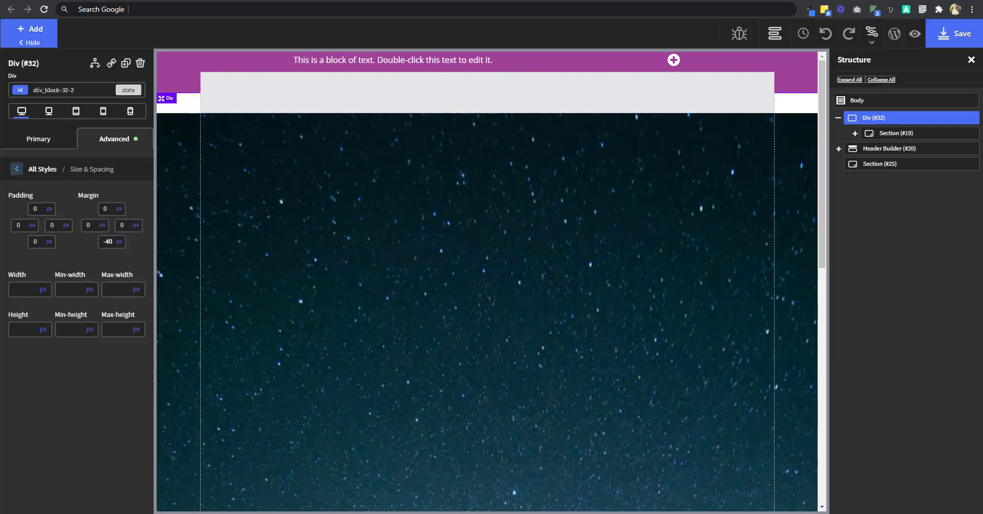
Step: Add an image to the Header Row with height 80 and width auto
click(839, 148)
click(889, 165)
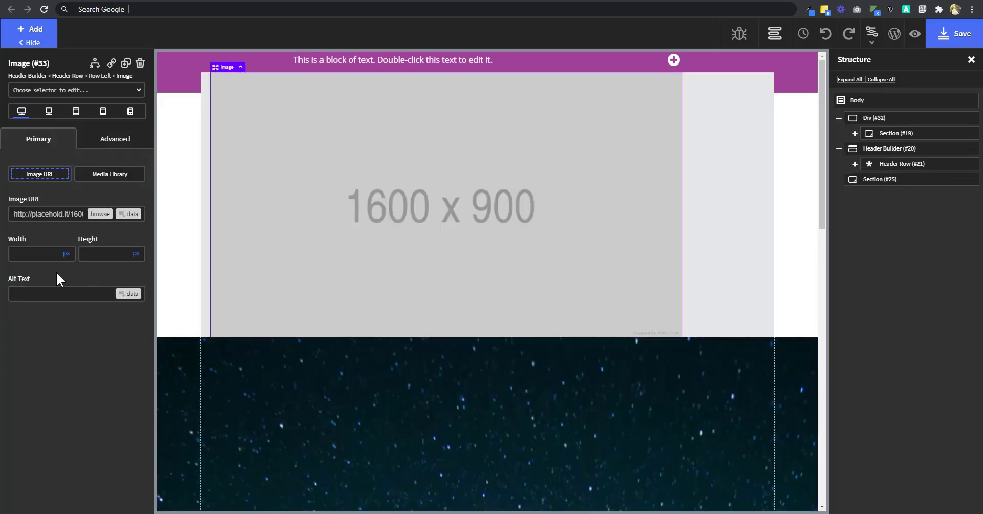
click(51, 254)
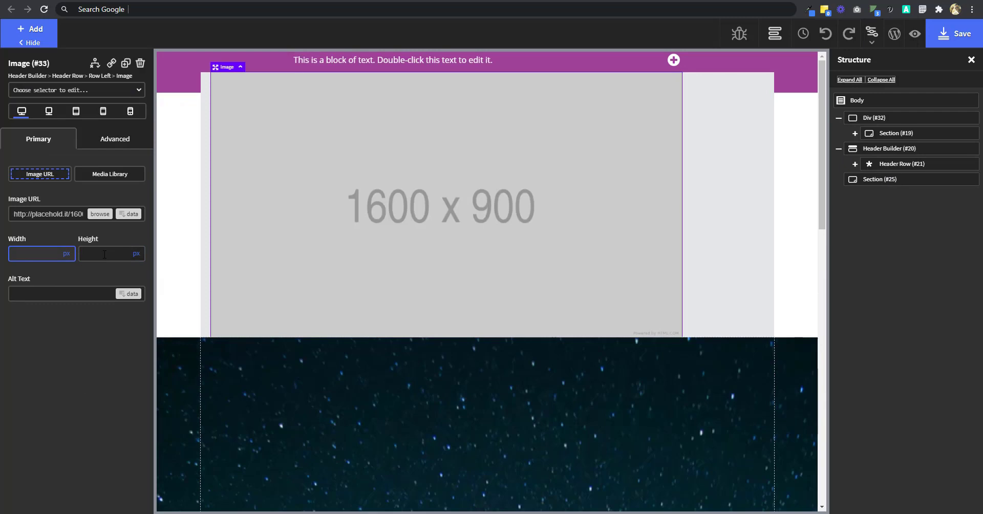
click(98, 255)
text(80)
click(41, 254)
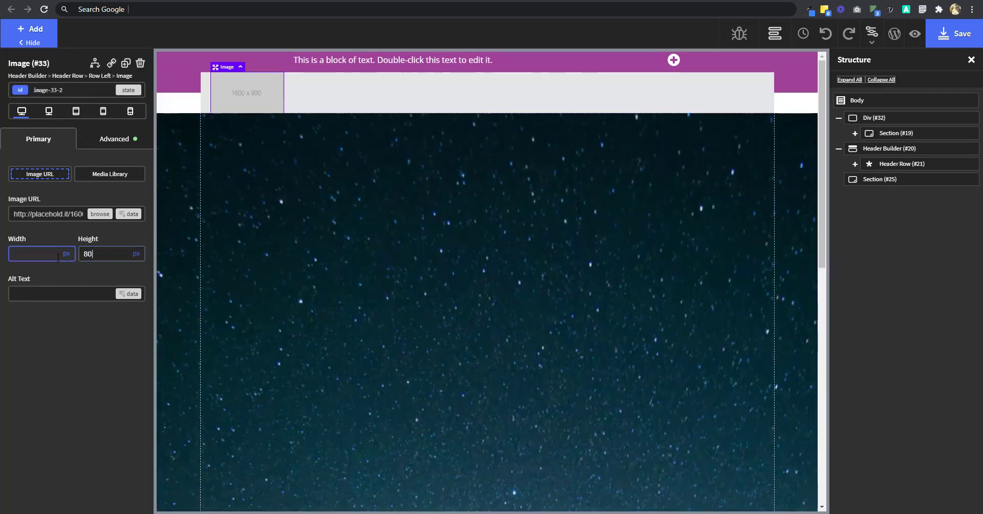
click(66, 253)
click(71, 281)
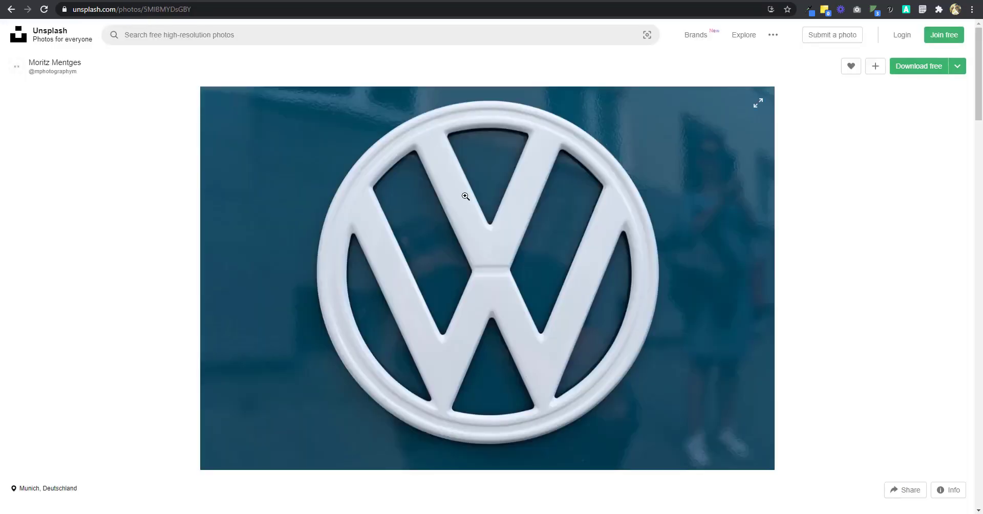
Step: Set the image's URL to the copied Unsplash VW logo photo address
right_click(465, 196)
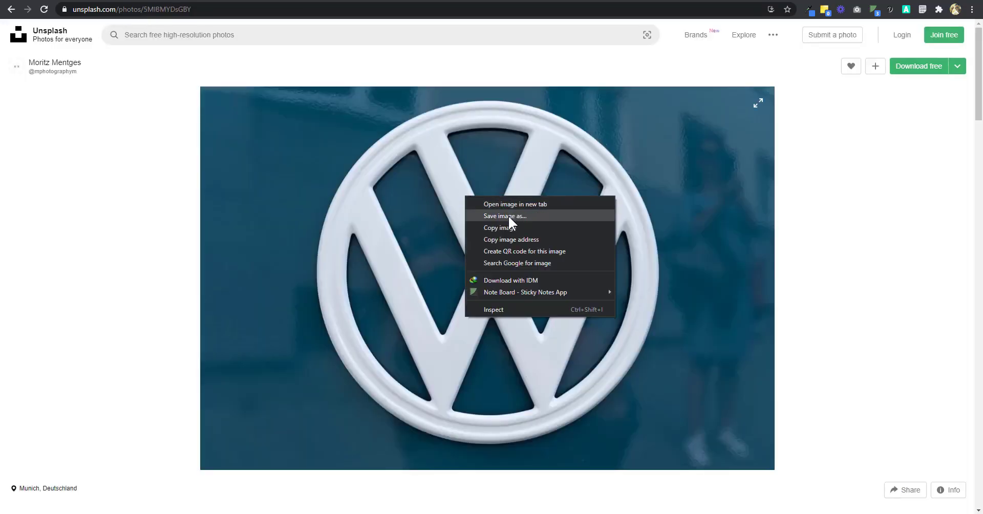
click(518, 239)
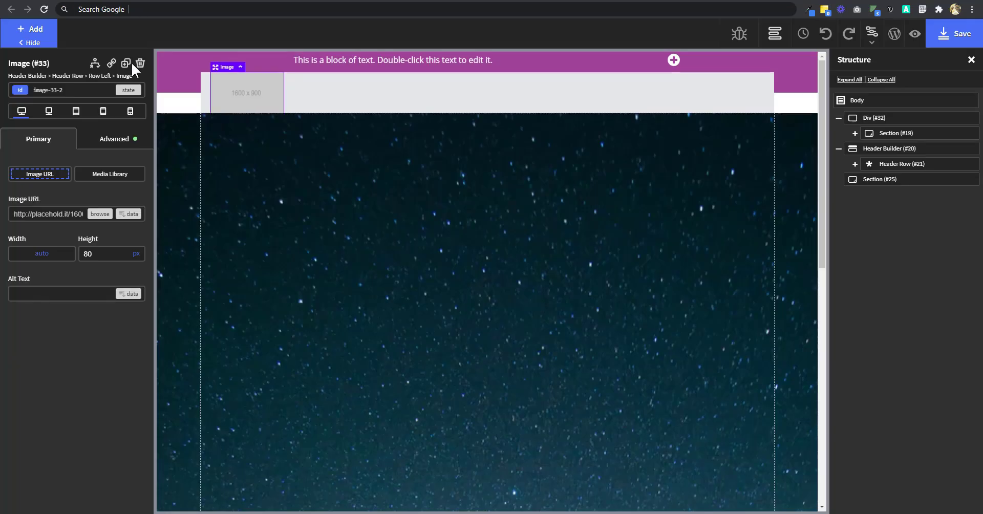
click(49, 215)
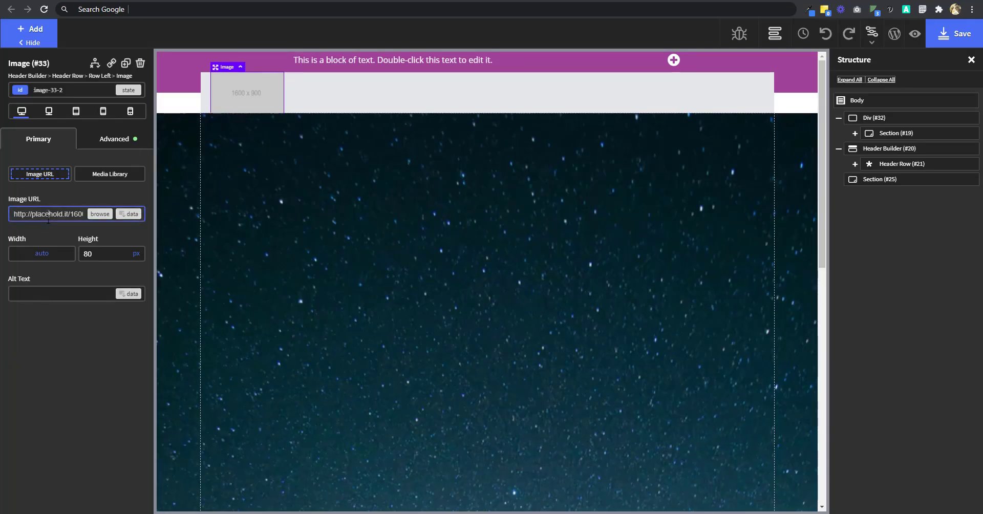
key(ctrl+a)
key(ctrl+v)
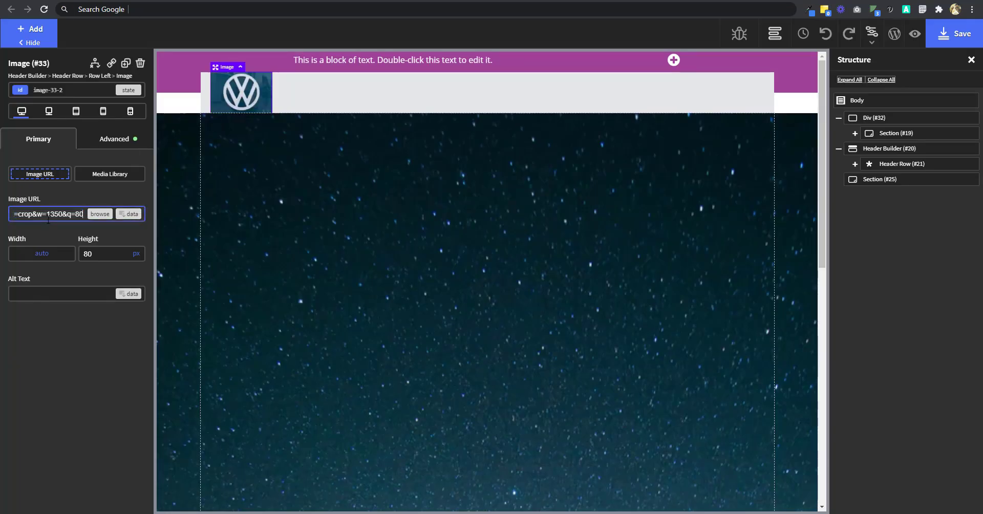
click(855, 164)
click(895, 177)
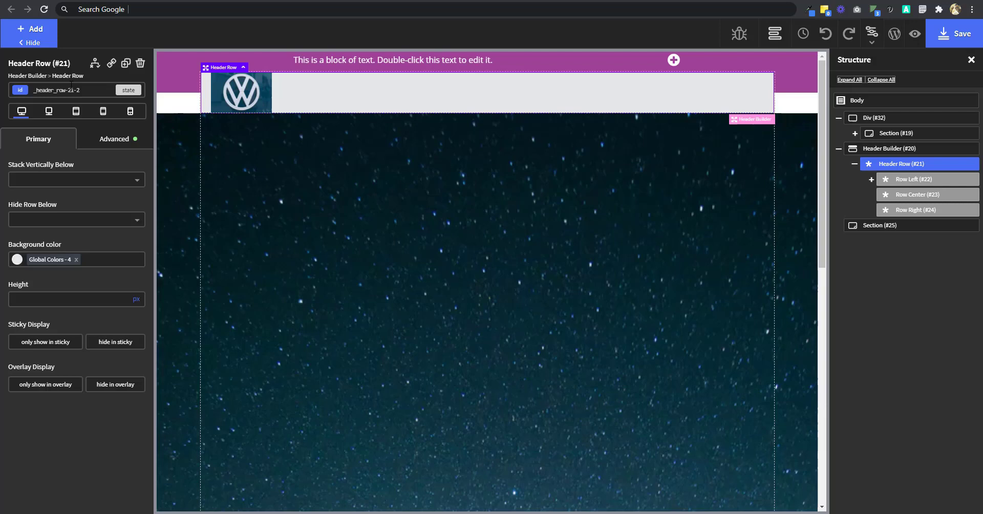
click(45, 36)
Step: Add a Menu (#34), move it into the header row's centre area, save, and view live
text(menu)
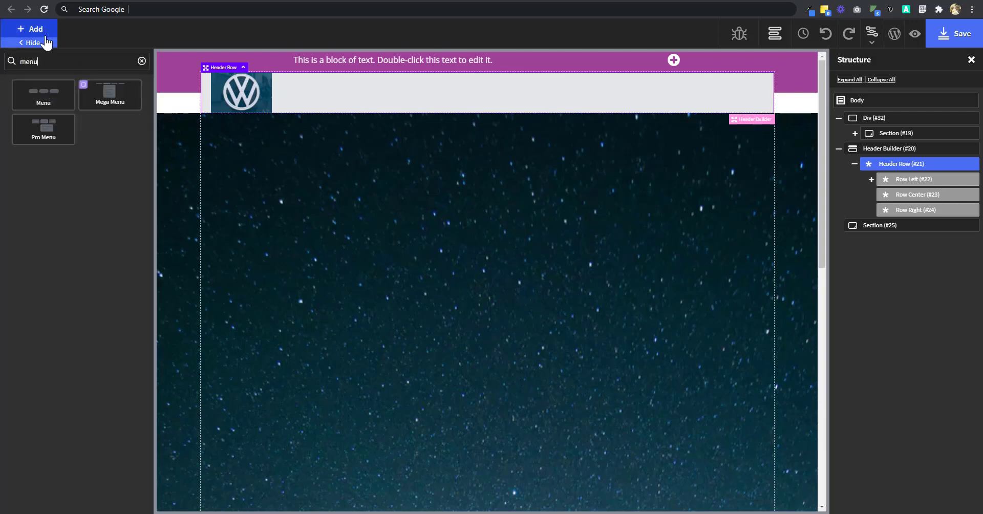
click(43, 93)
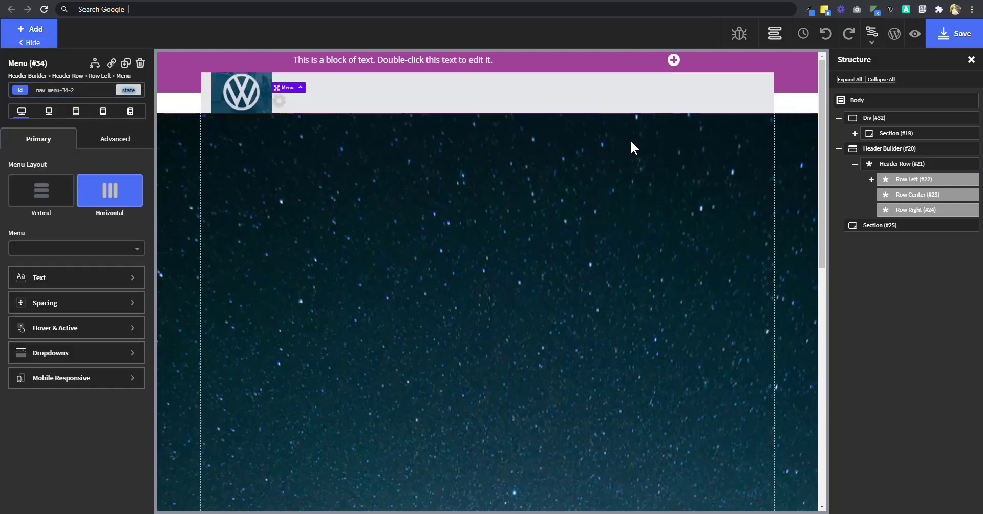
click(872, 179)
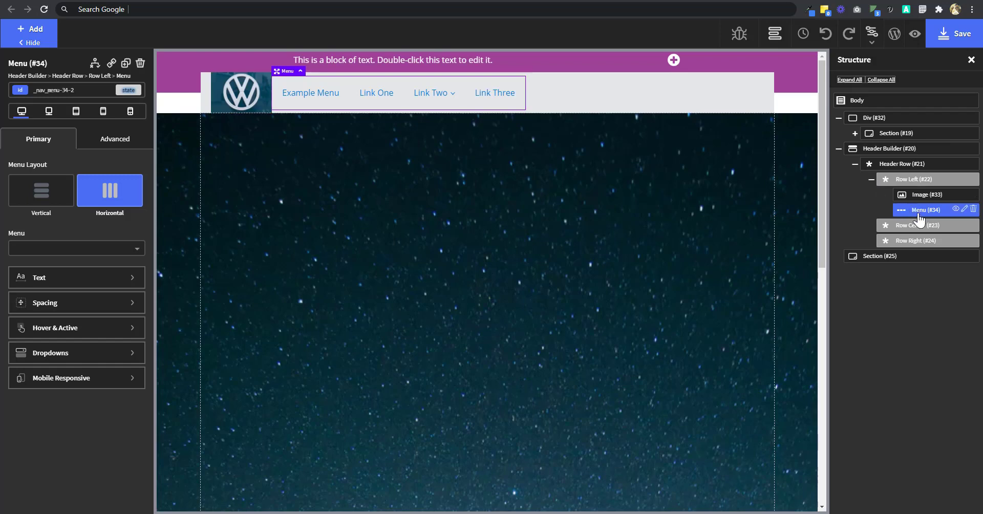
mouse_move(920, 219)
mouse_down()
mouse_move(912, 237)
mouse_move(928, 221)
mouse_up()
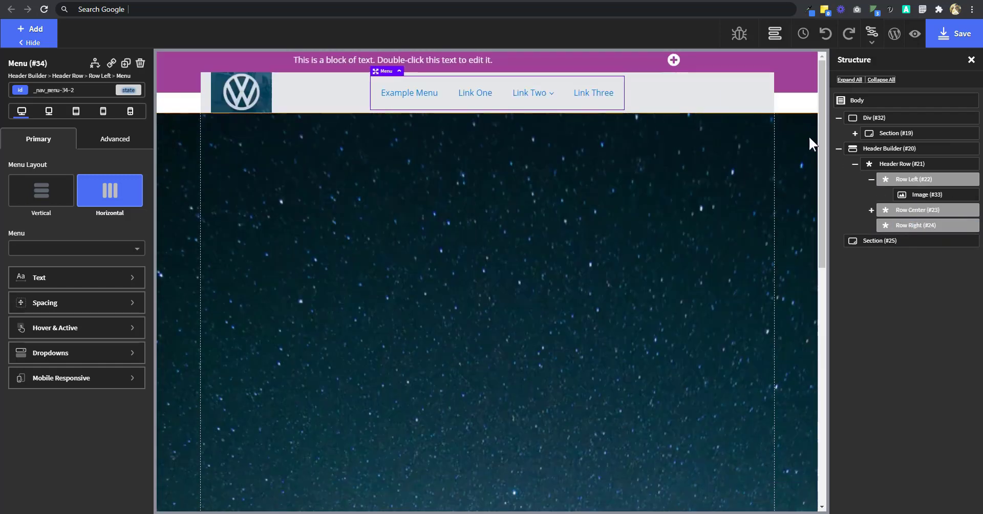
click(955, 34)
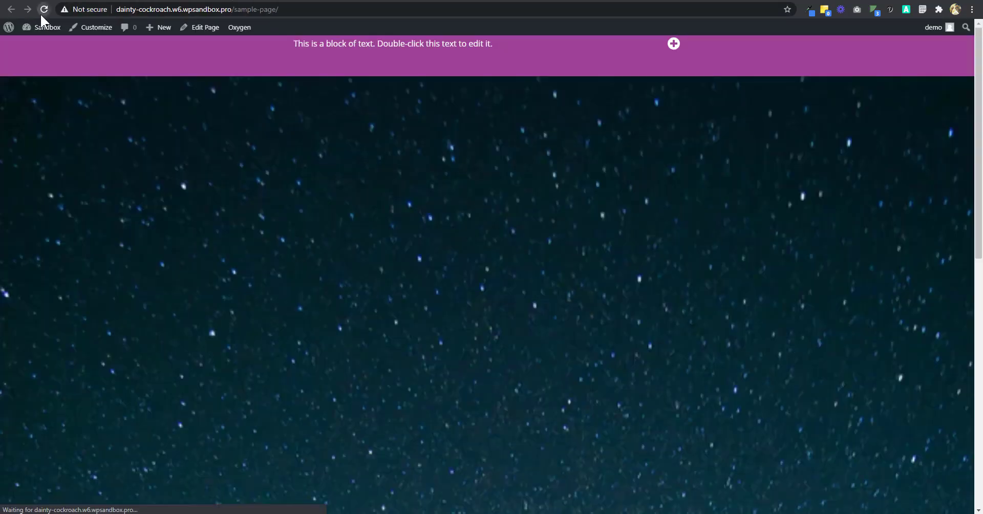
click(43, 10)
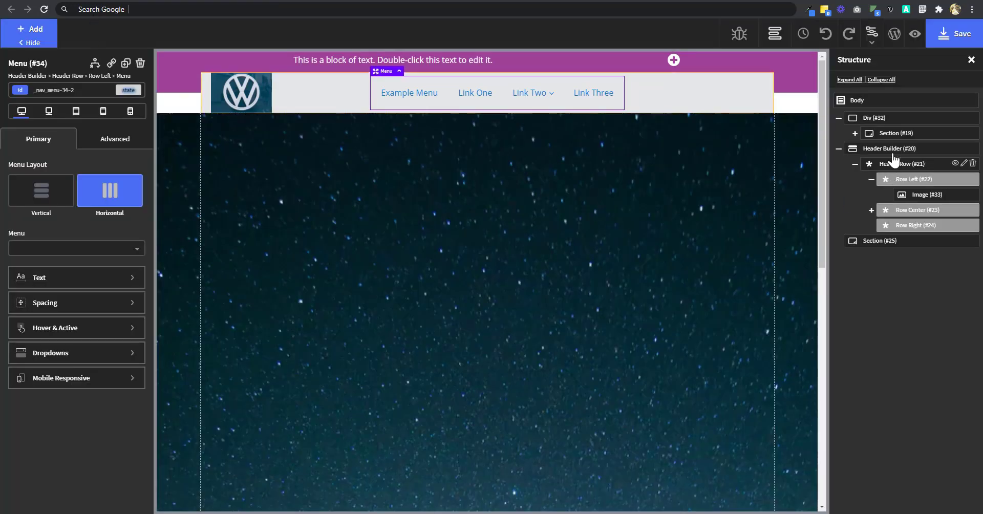
Step: Set the Header Builder's Overlay Header to 'At or above 768px' and save
click(893, 152)
click(66, 321)
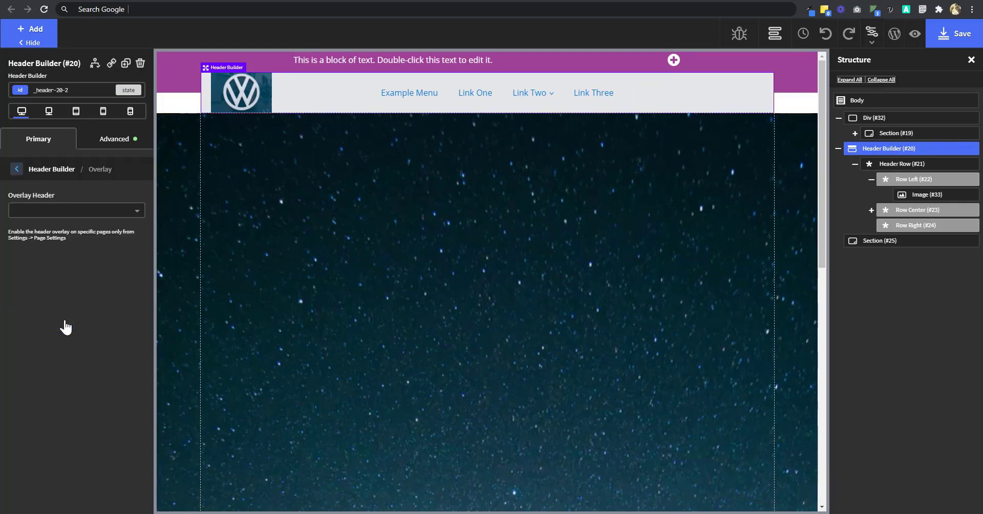
click(110, 210)
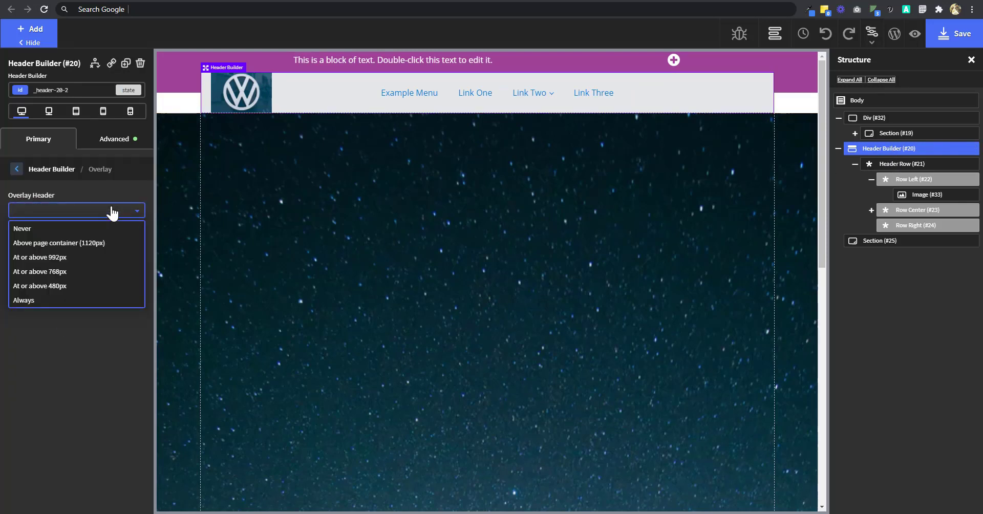
click(68, 272)
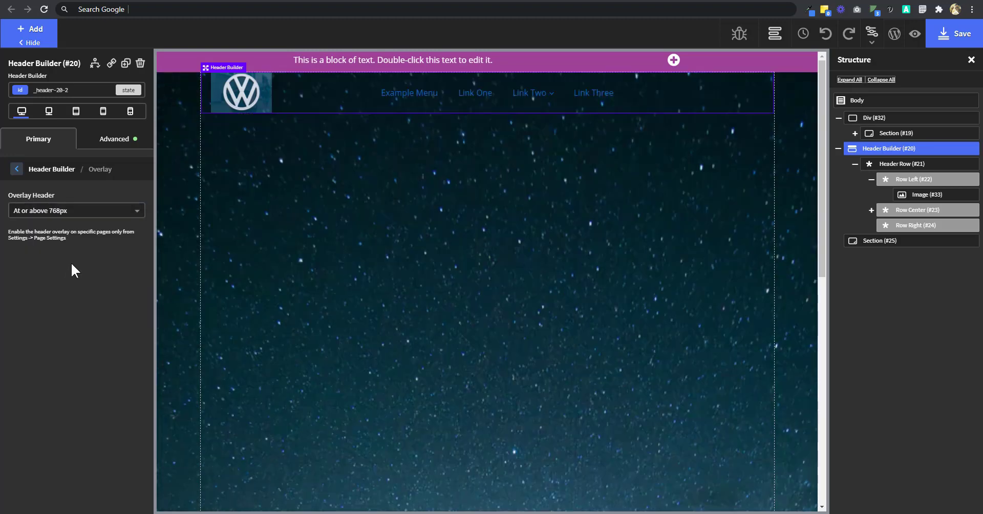
click(970, 34)
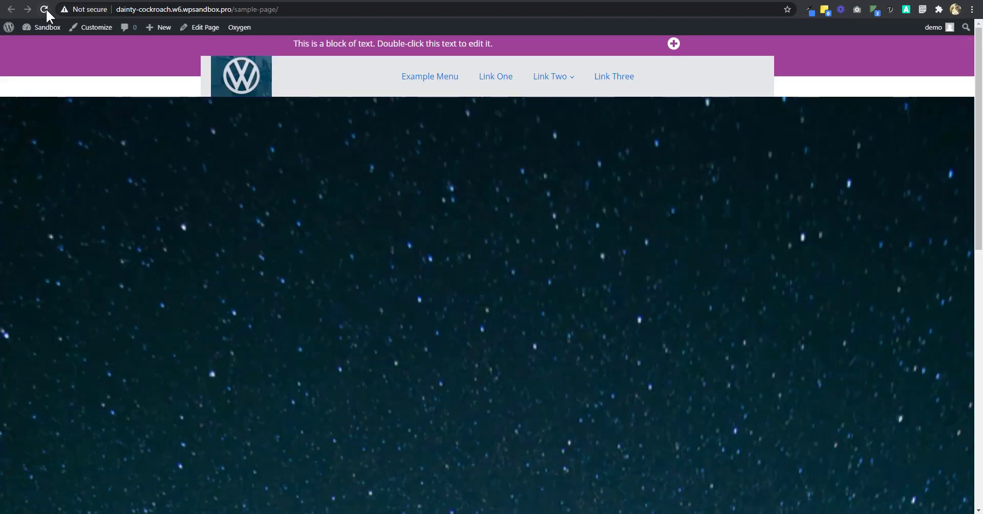
Step: Reload the live sample page and open Chrome DevTools with Inspect
click(44, 9)
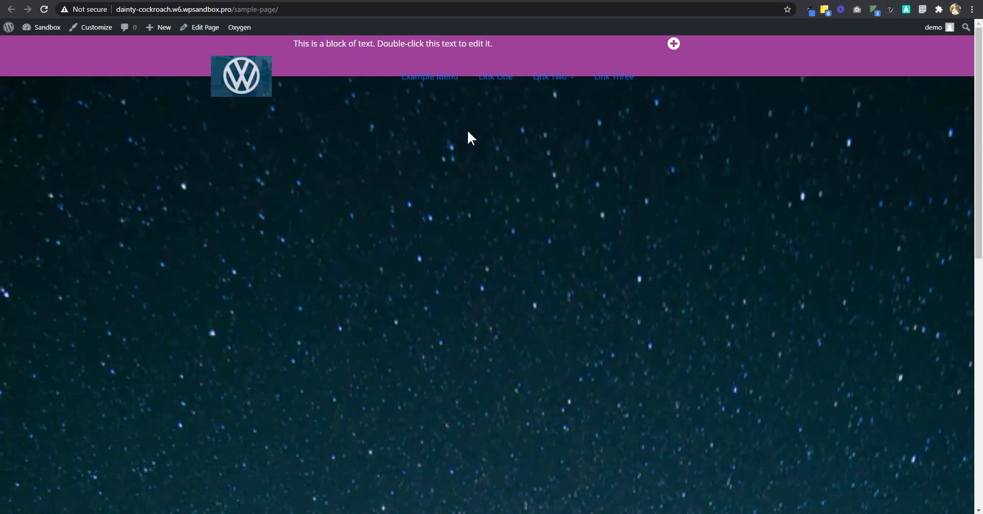
right_click(310, 92)
click(378, 290)
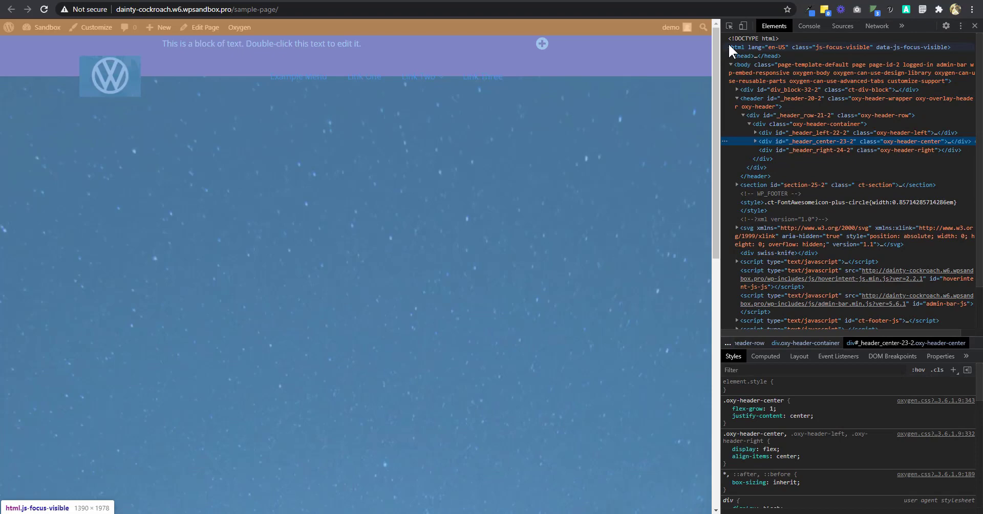
Step: Pick the header container and copy its oxy-header-container class name, then close DevTools
click(730, 27)
click(730, 28)
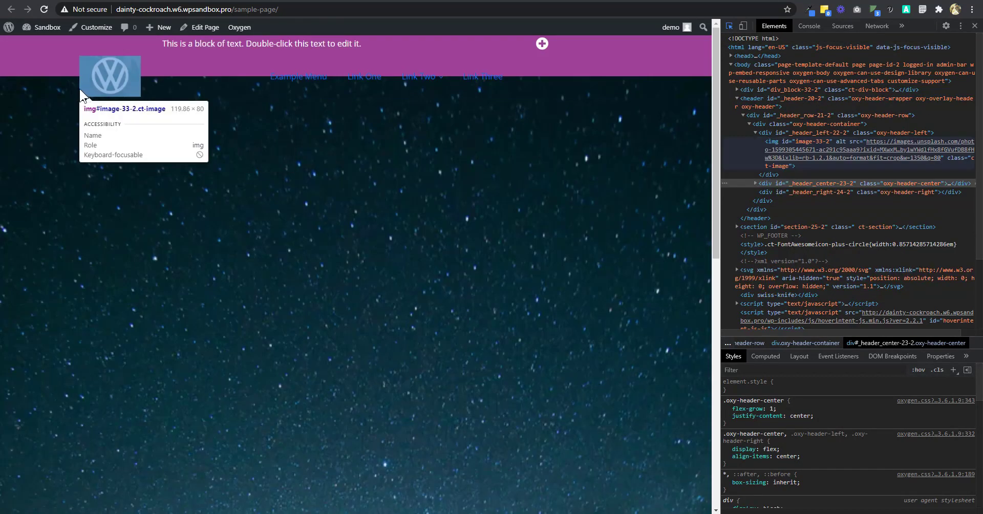
click(77, 85)
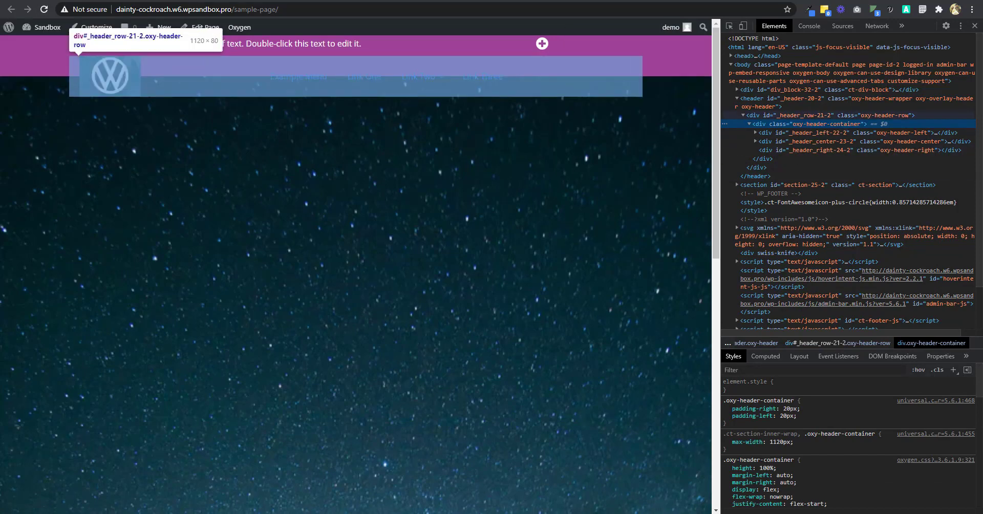
double_click(823, 124)
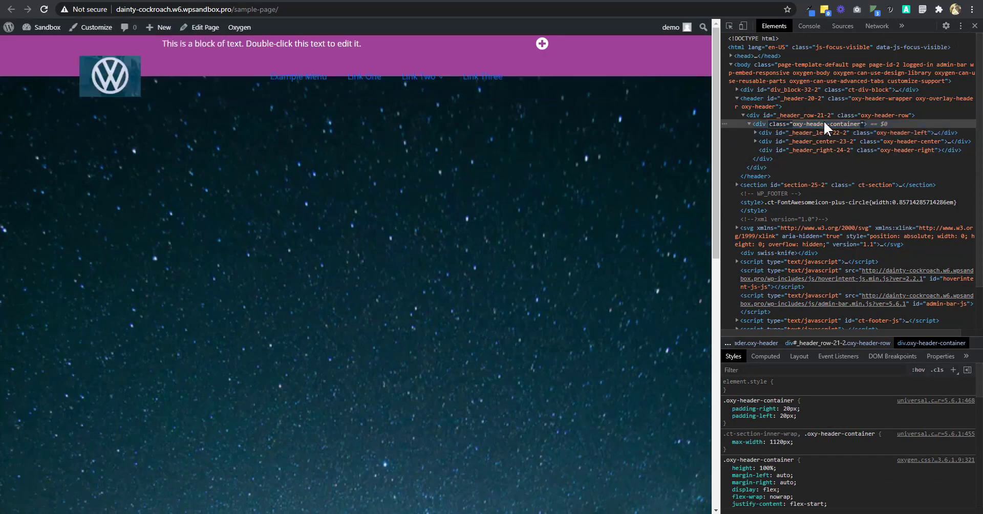
right_click(800, 122)
click(825, 156)
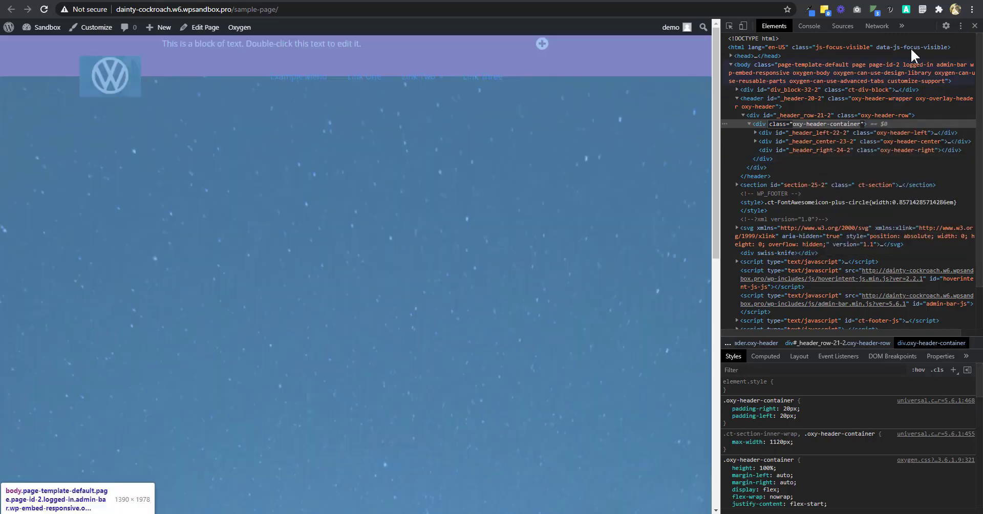
click(973, 29)
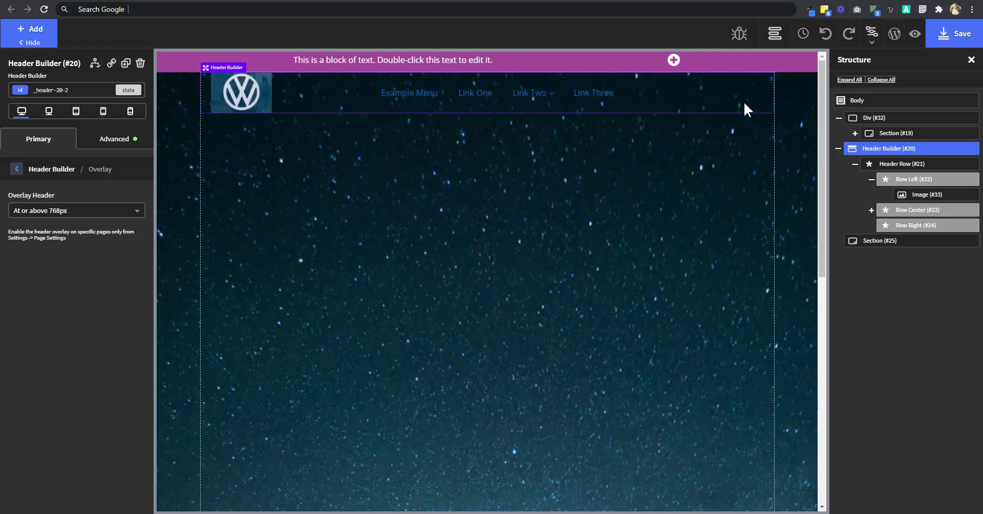
Step: Add a new stylesheet named header-style
mouse_move(873, 40)
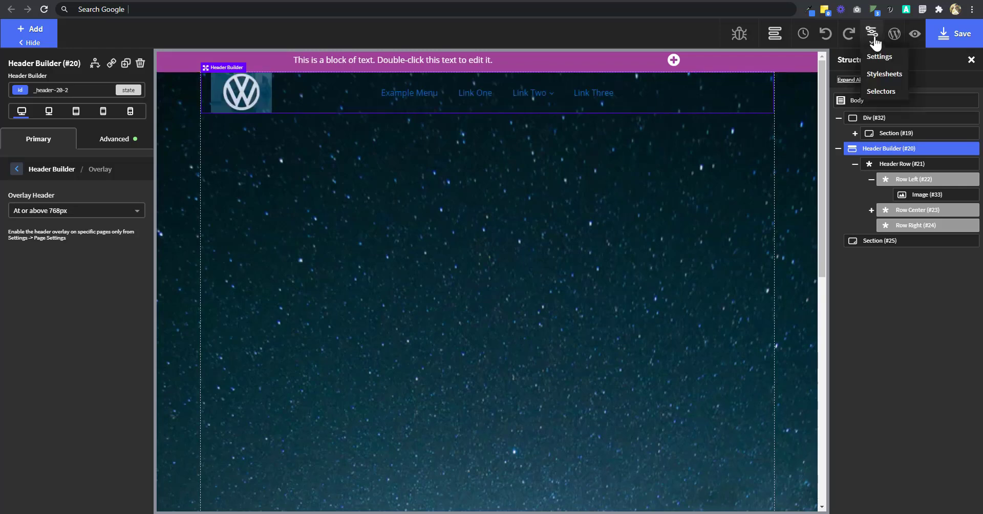
click(880, 77)
click(852, 88)
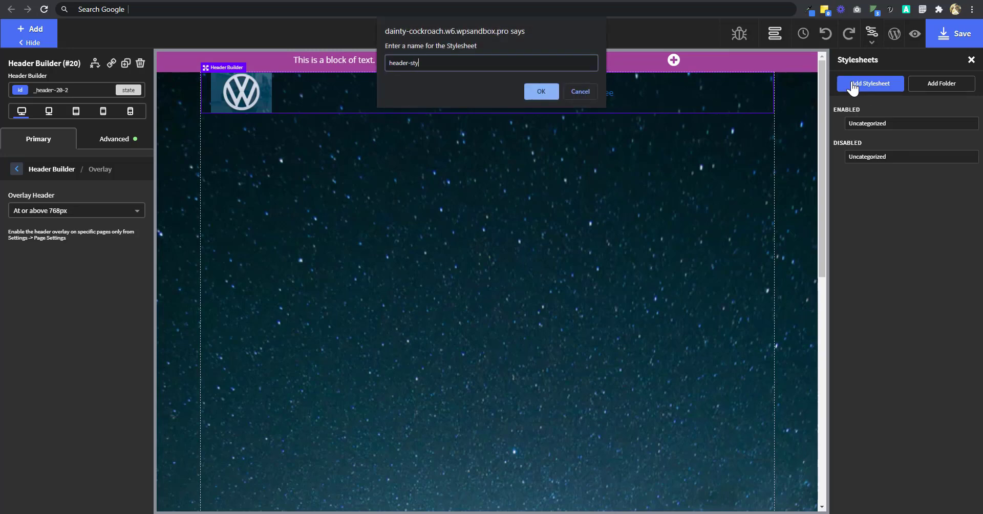
key(Return)
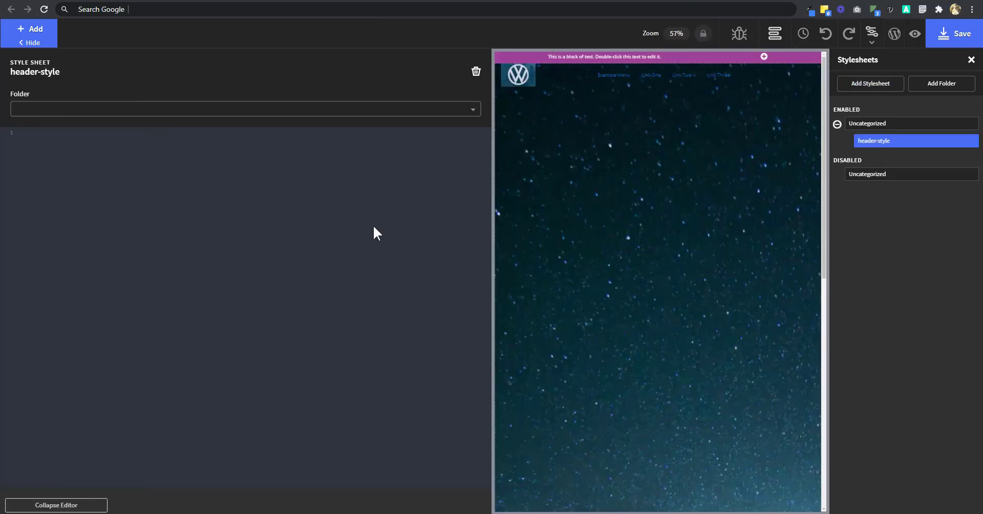
Step: Write a trial white background rule for .oxy-header-container, then erase it, leaving the stylesheet empty
key(ctrl+v)
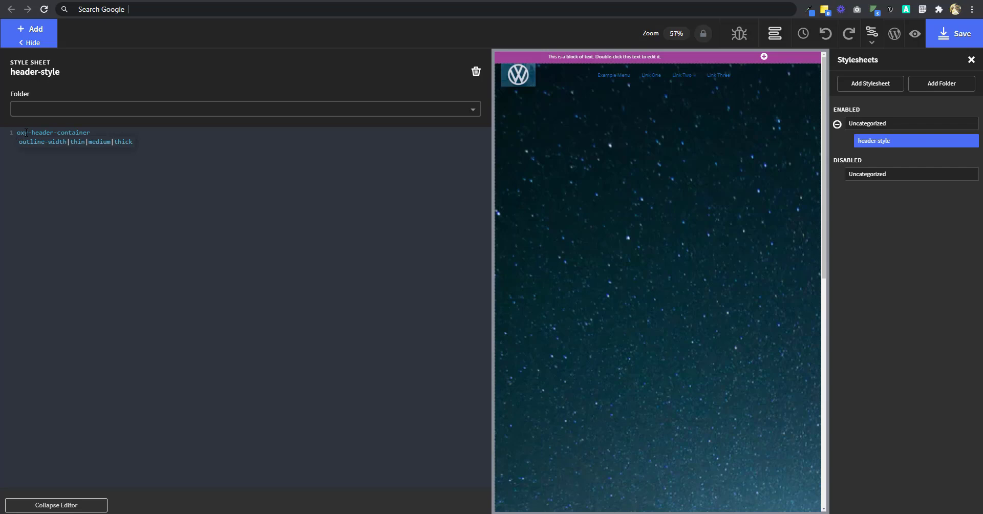
text(.)
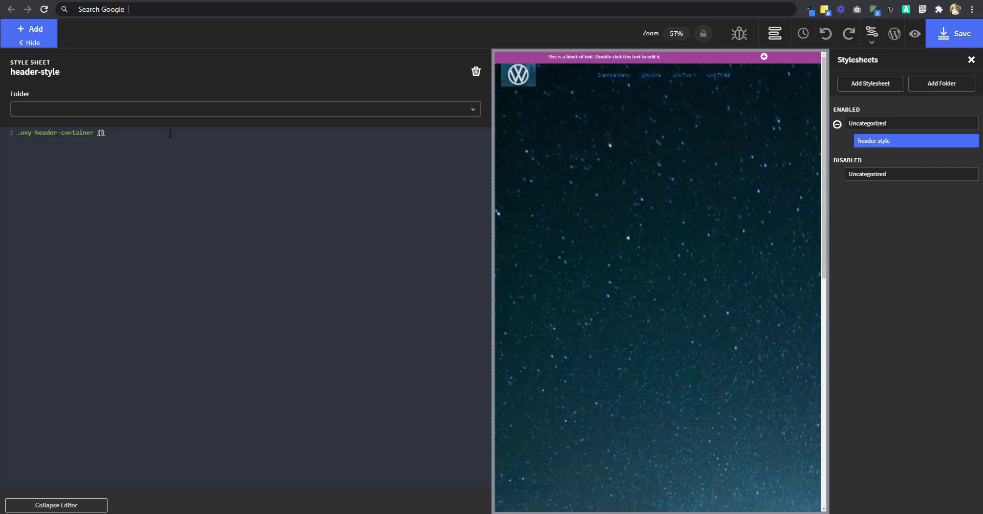
text( {bac)
key(Down)
key(Return)
text(white)
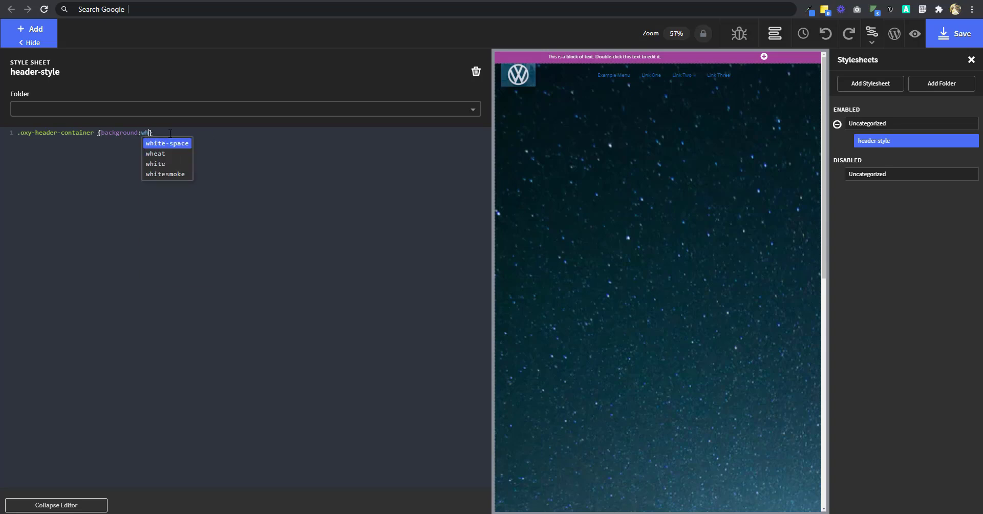
click(250, 183)
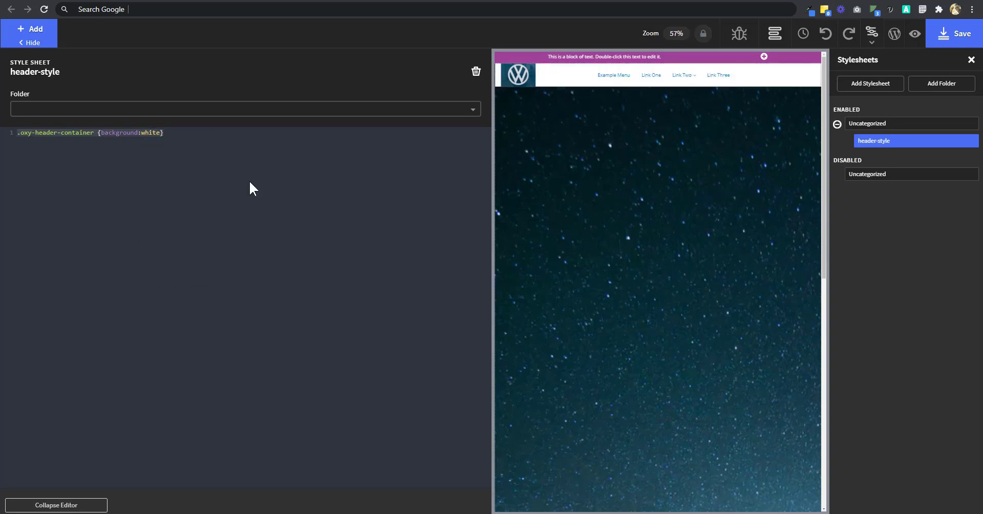
key(ctrl+a)
key(BackSpace)
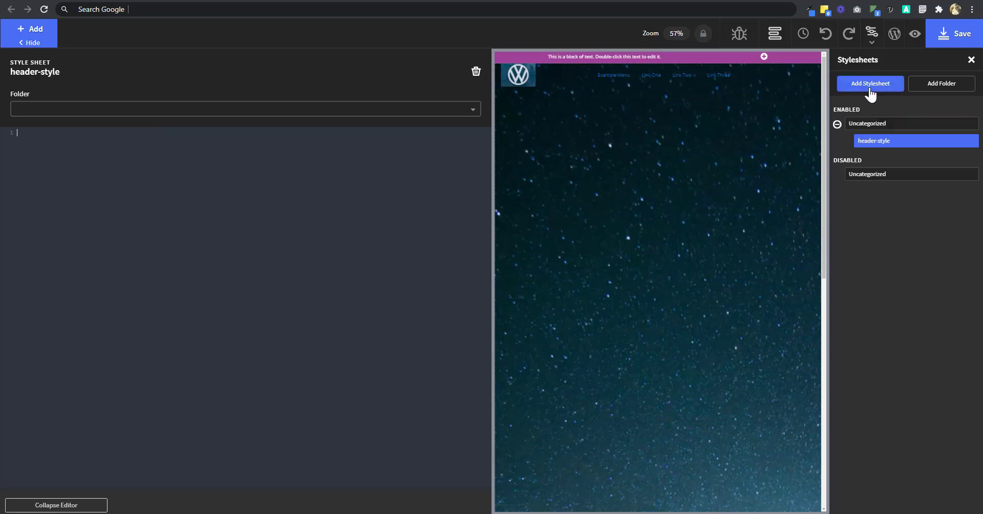
Step: Add a custom selector named .oxy-header-container
mouse_move(873, 36)
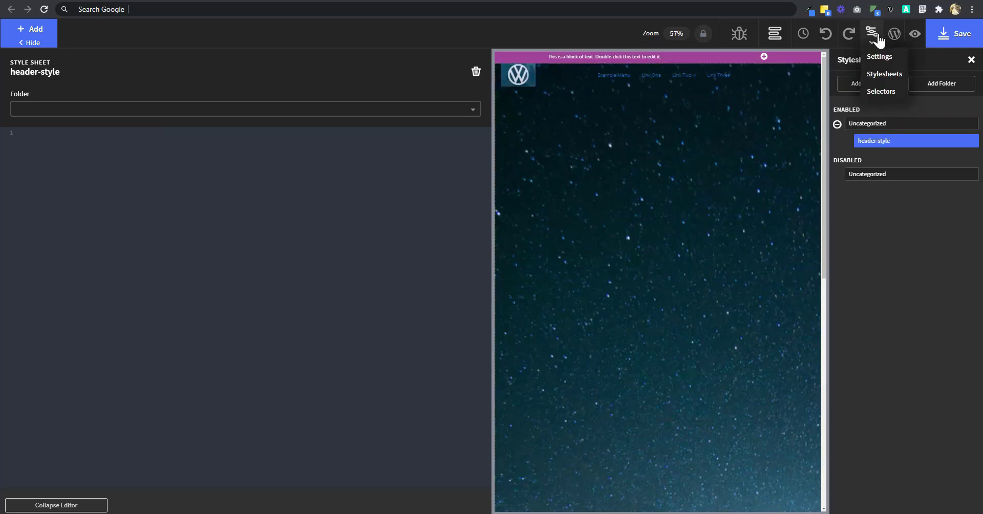
click(881, 92)
click(864, 86)
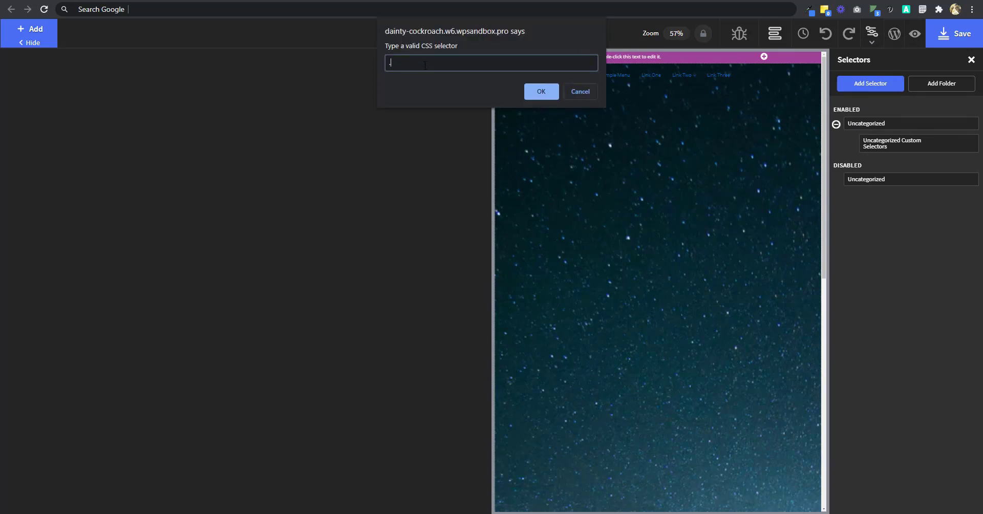
text(.)
key(ctrl+v)
click(541, 91)
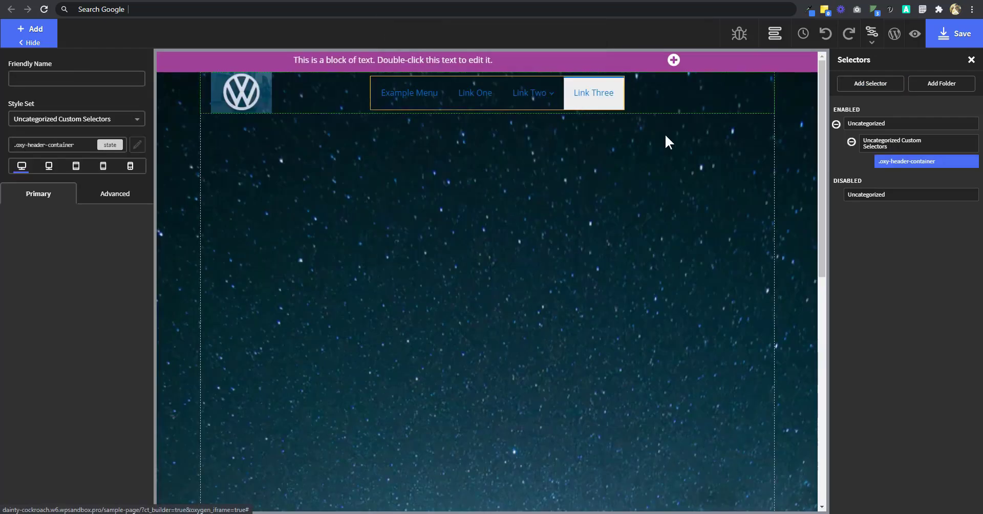
Step: Set the selector's background colour to Global Colors - 4 and save the page
click(78, 145)
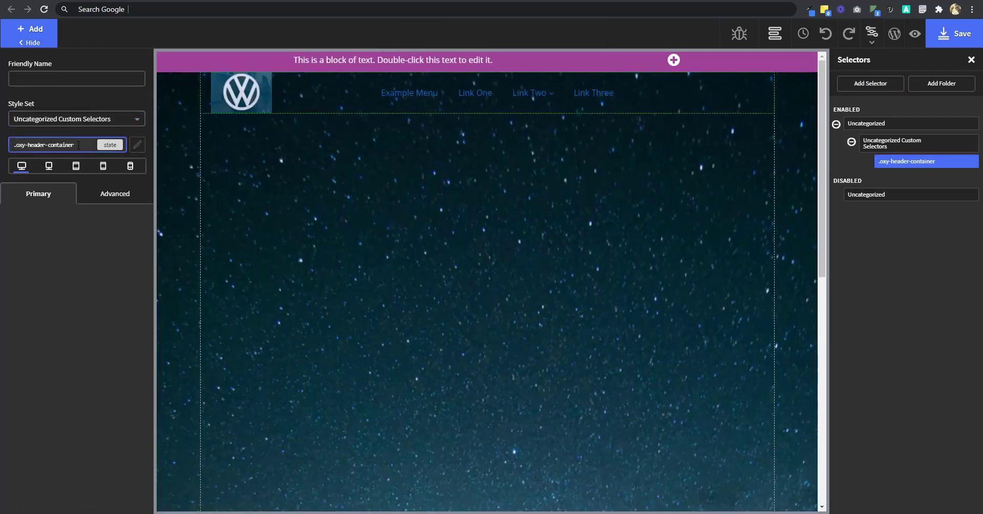
click(103, 198)
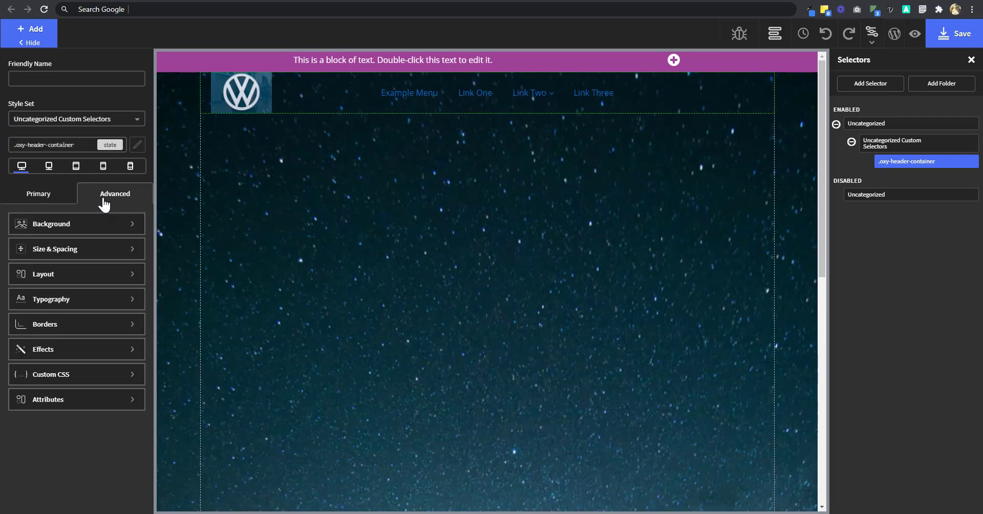
click(906, 163)
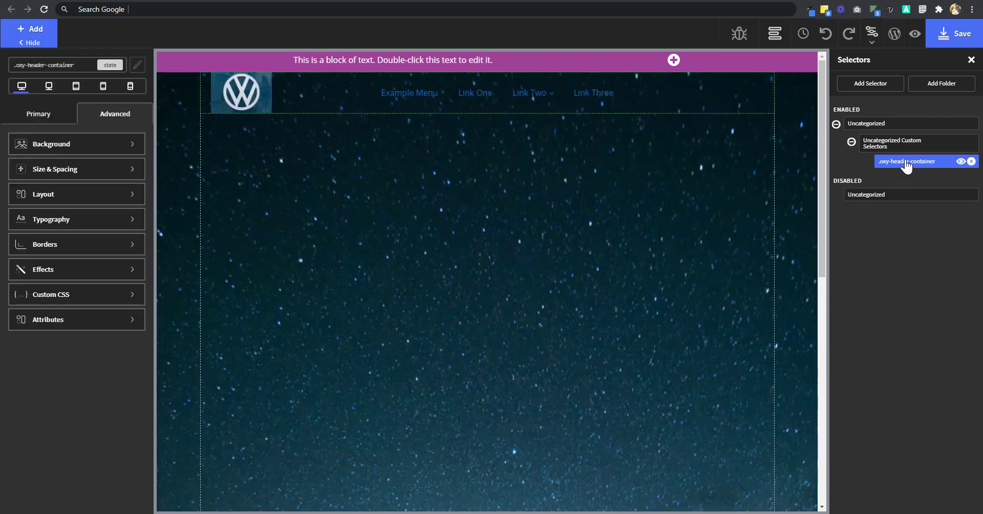
click(68, 143)
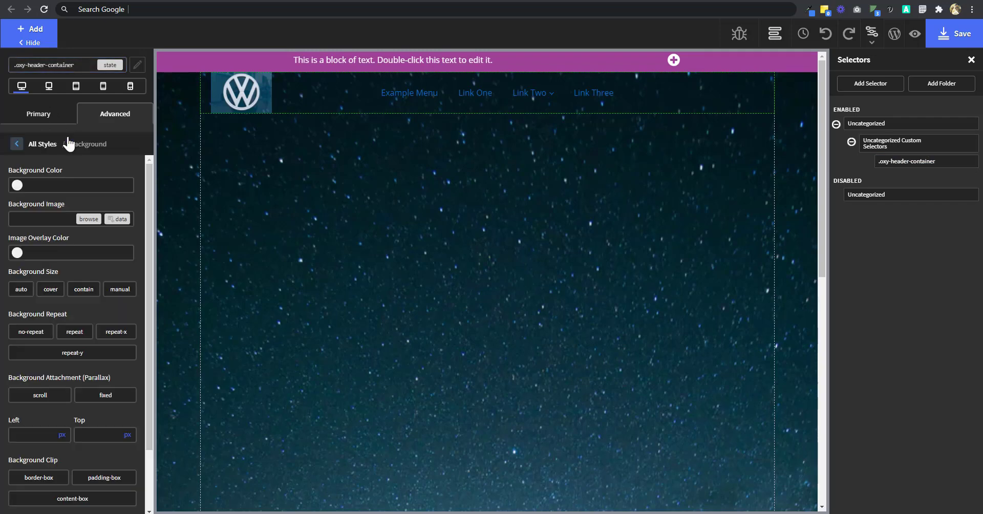
click(17, 185)
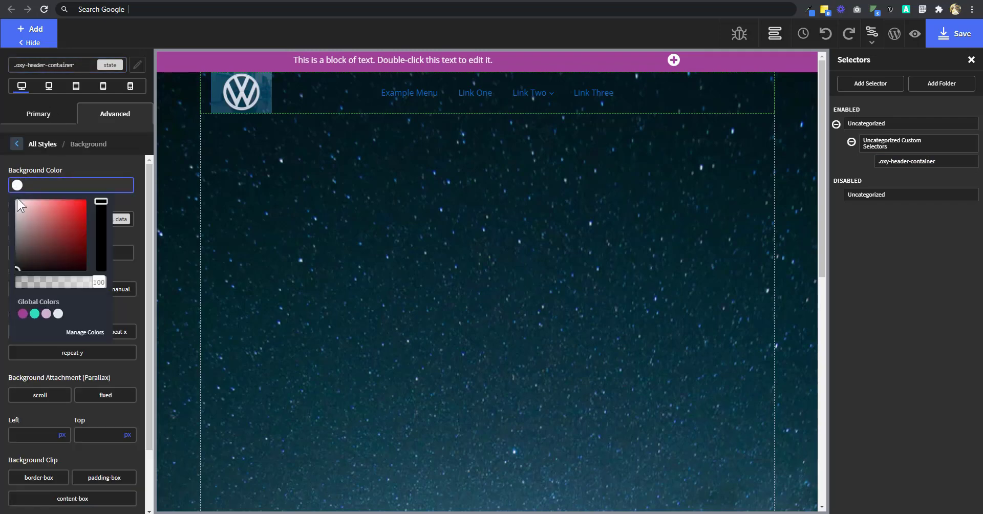
click(57, 313)
click(118, 141)
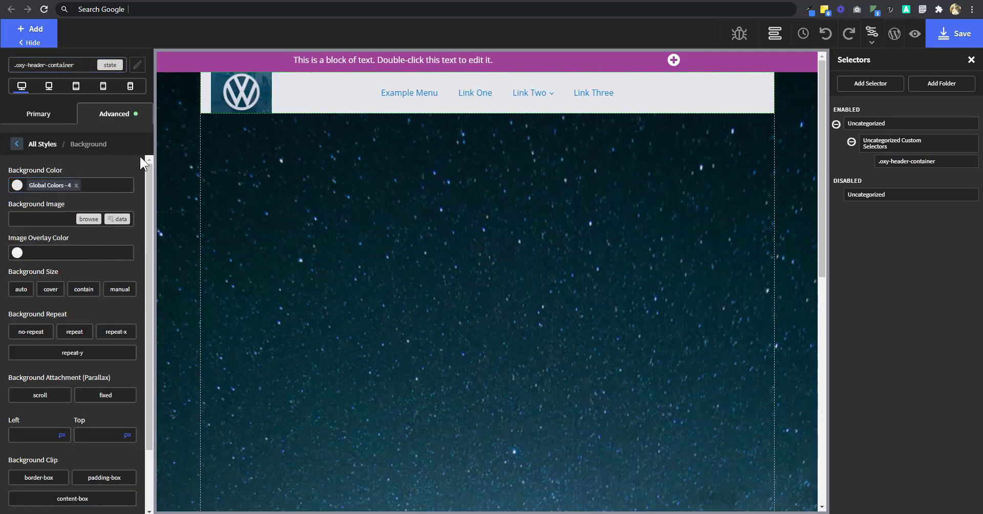
click(951, 35)
Step: Reload the live sample page and scroll to check the off-white header under the purple bar
key(ctrl+Tab)
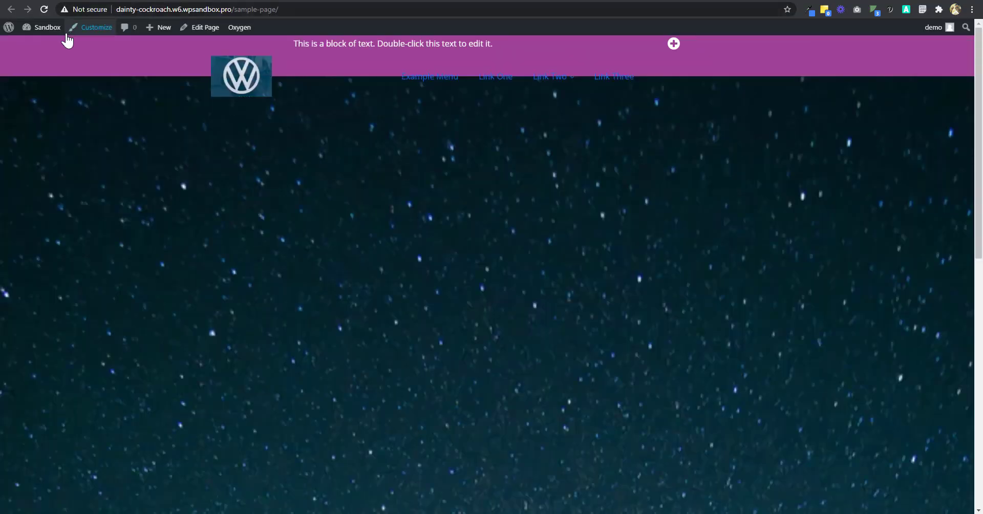
click(44, 10)
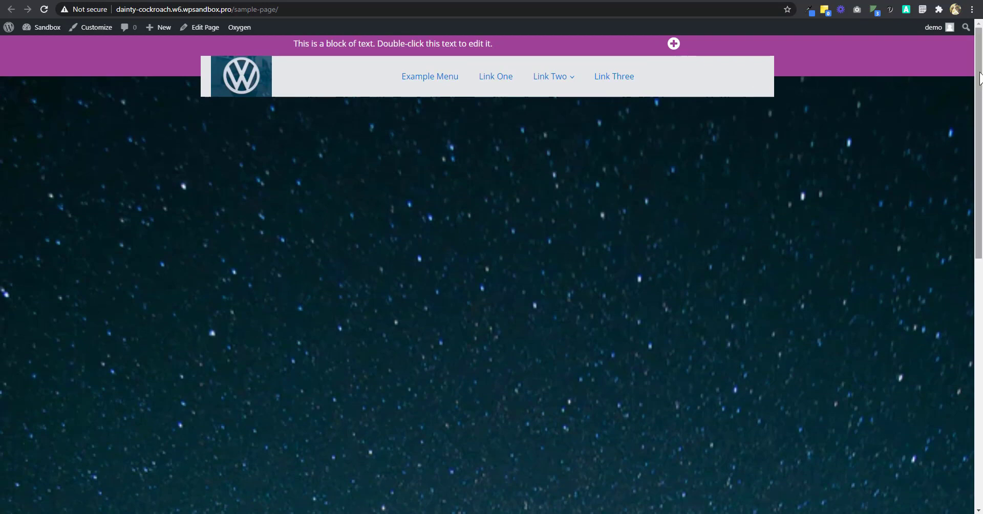
scroll(978, 94, down, 1)
scroll(980, 95, up, 1)
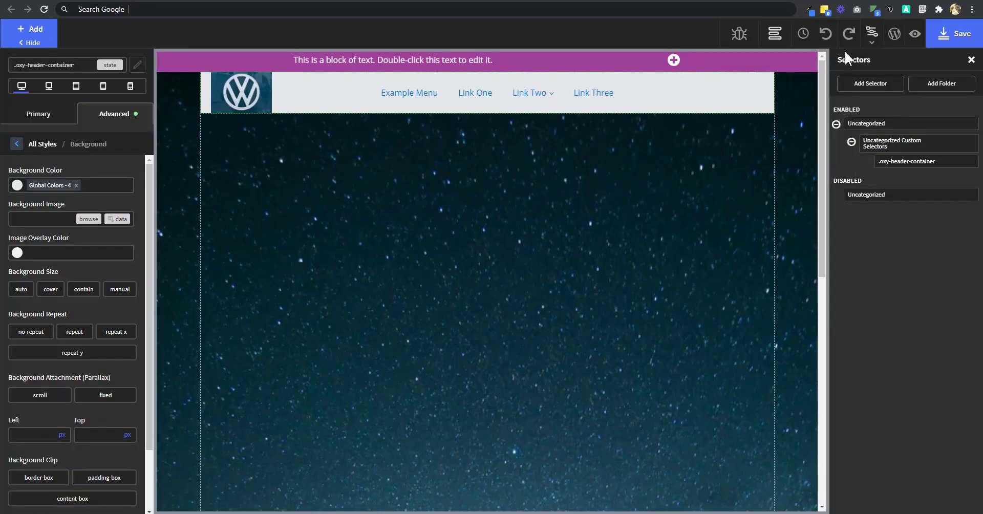
click(773, 35)
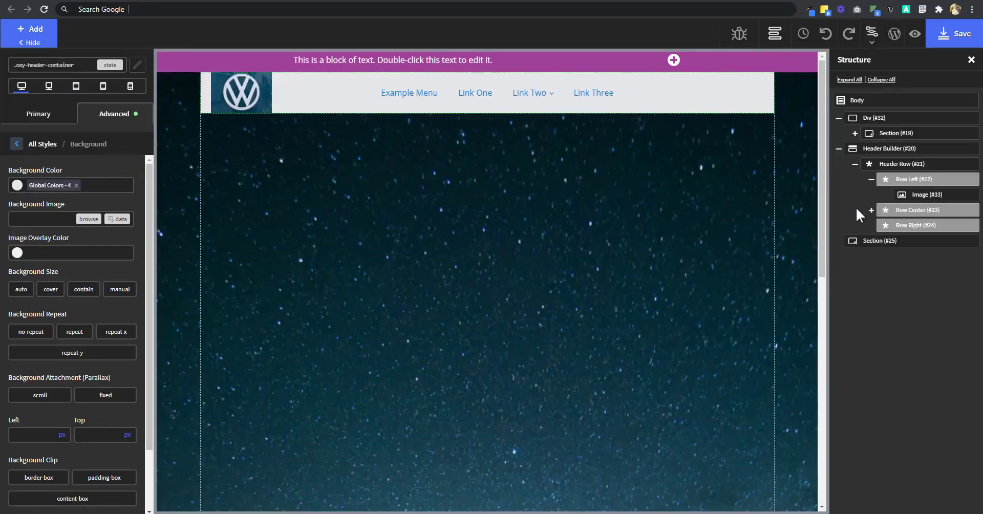
Step: Enable the sticky header on Header Builder (#20) with a 300 px scroll distance
click(856, 164)
click(878, 149)
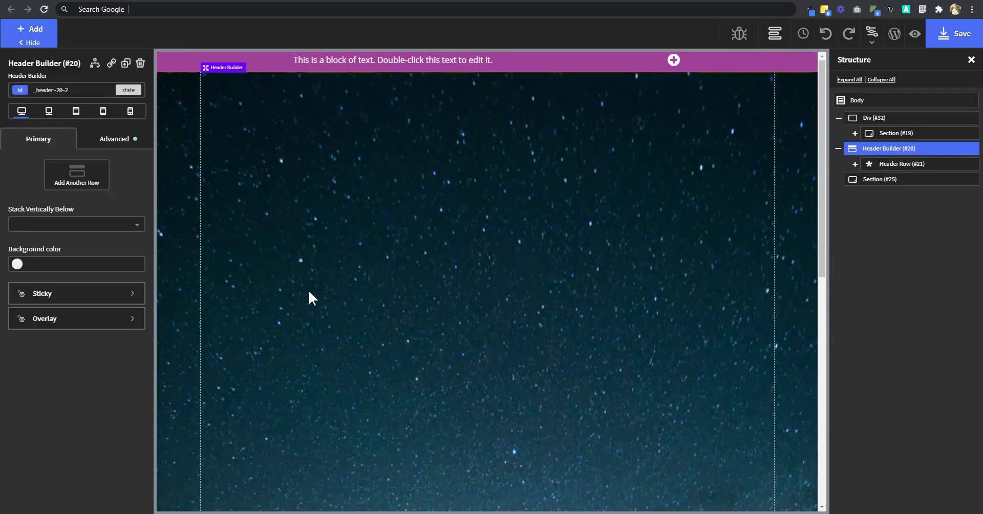
click(72, 301)
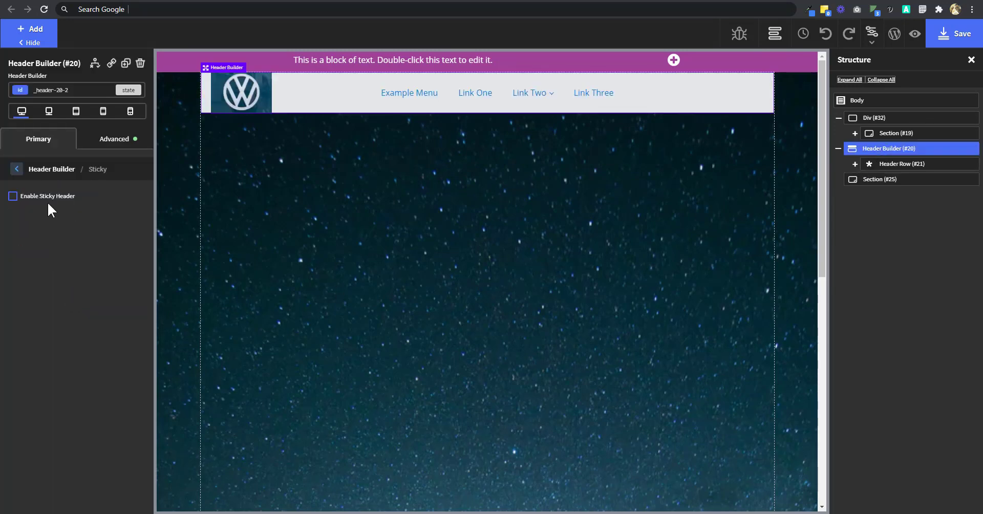
click(13, 196)
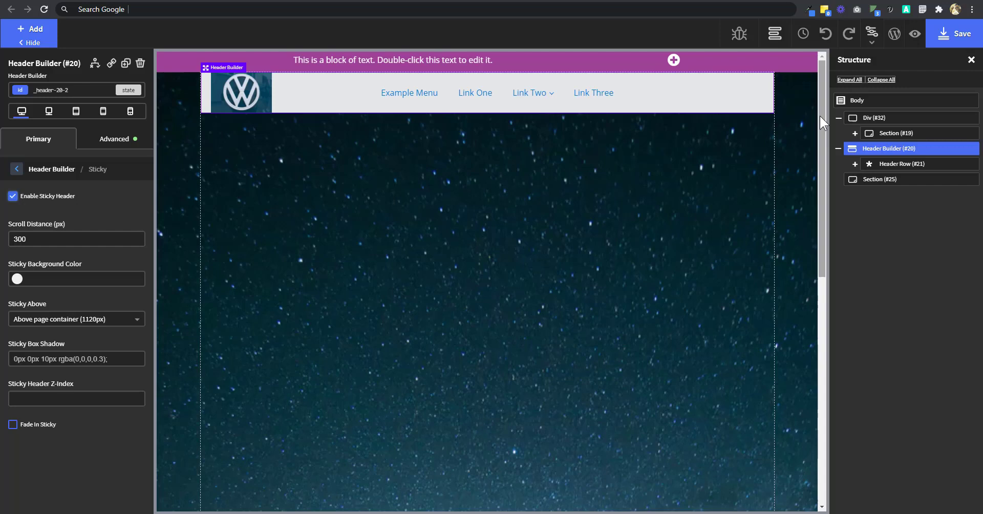
drag(819, 116, 792, 106)
click(31, 240)
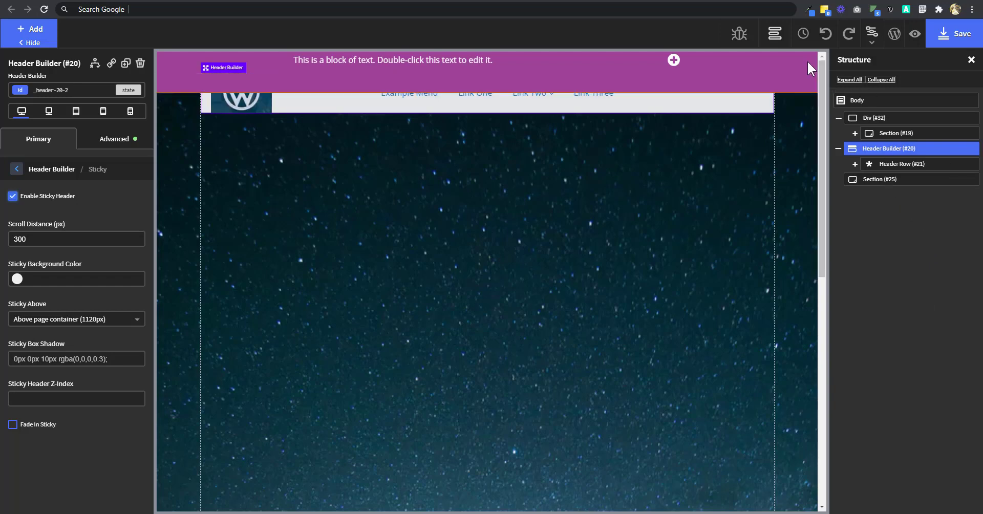
Step: Set the purple Section (#19)'s layout Z-index to 1
click(880, 186)
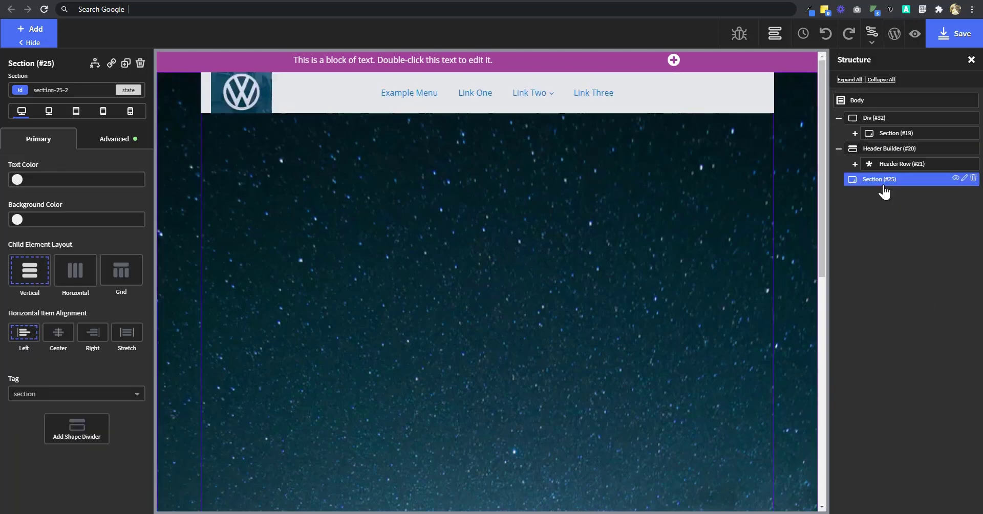
click(896, 134)
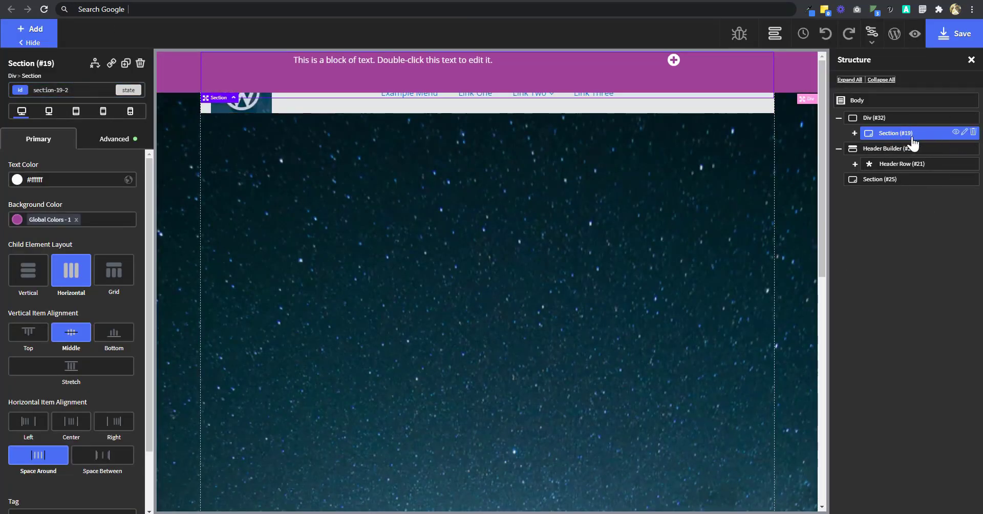
click(137, 145)
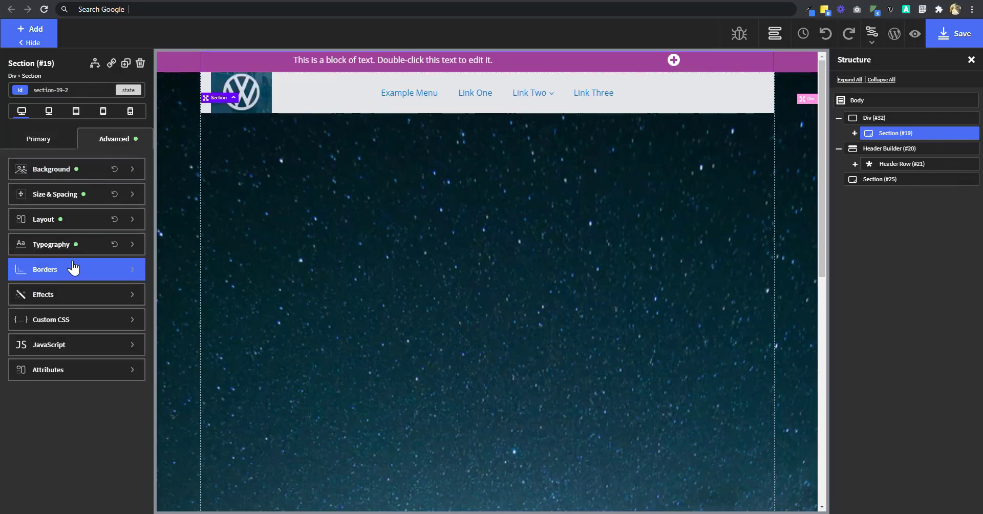
click(68, 226)
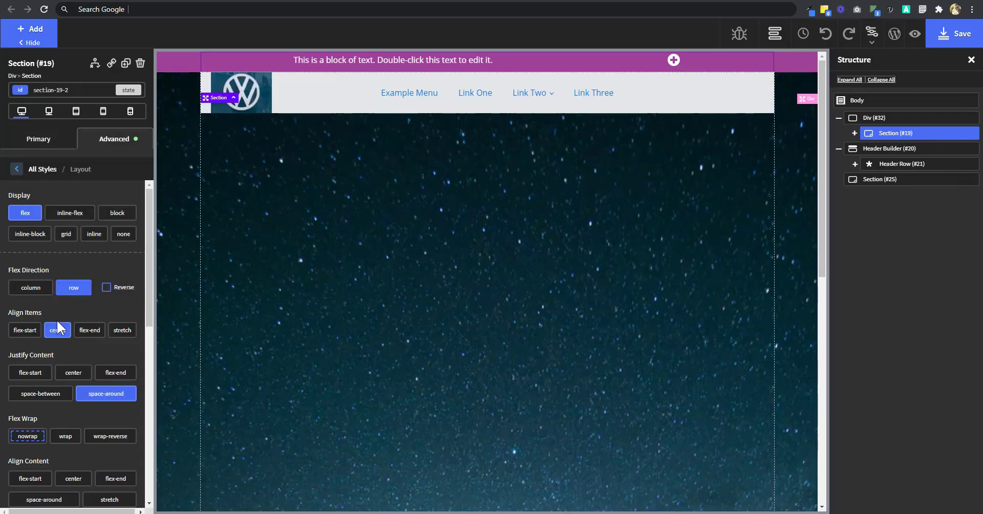
scroll(81, 358, down, 5)
click(43, 466)
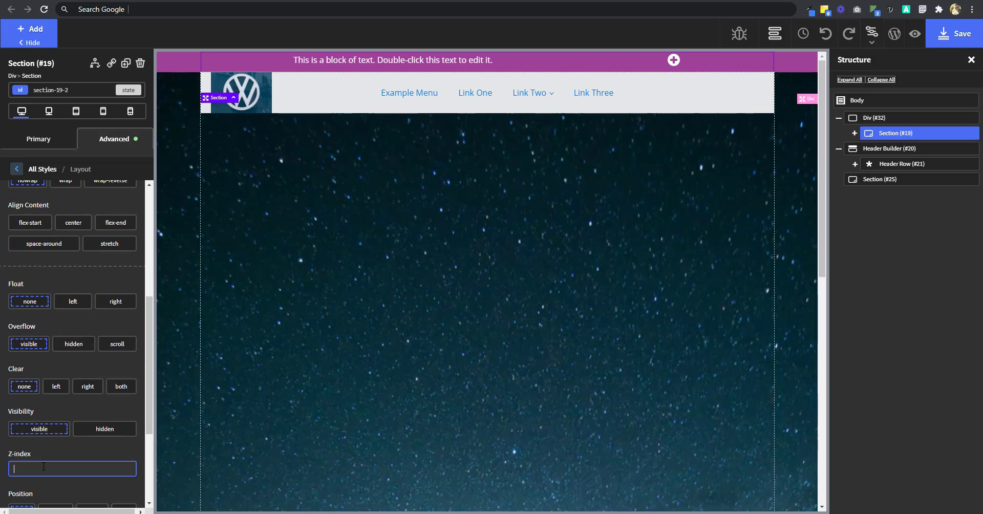
text(1)
click(37, 429)
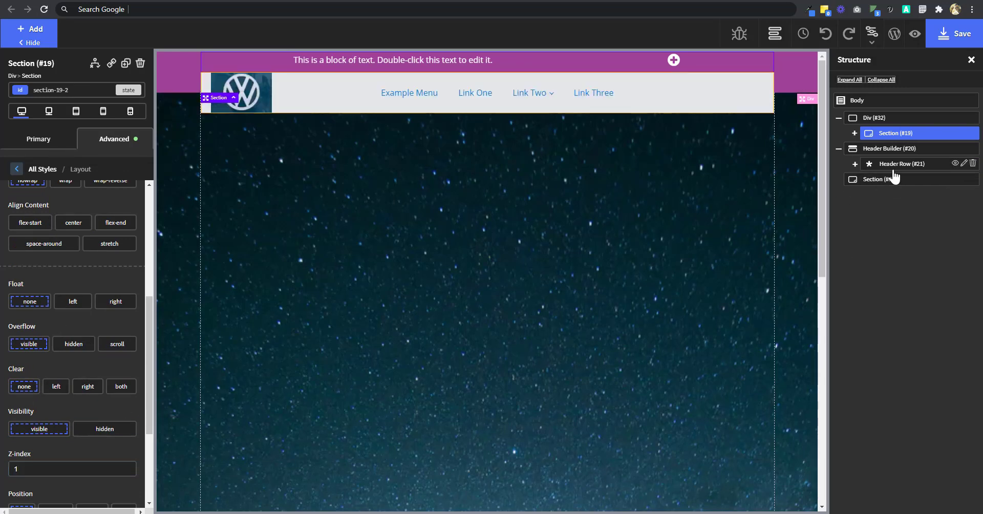
drag(823, 88, 822, 95)
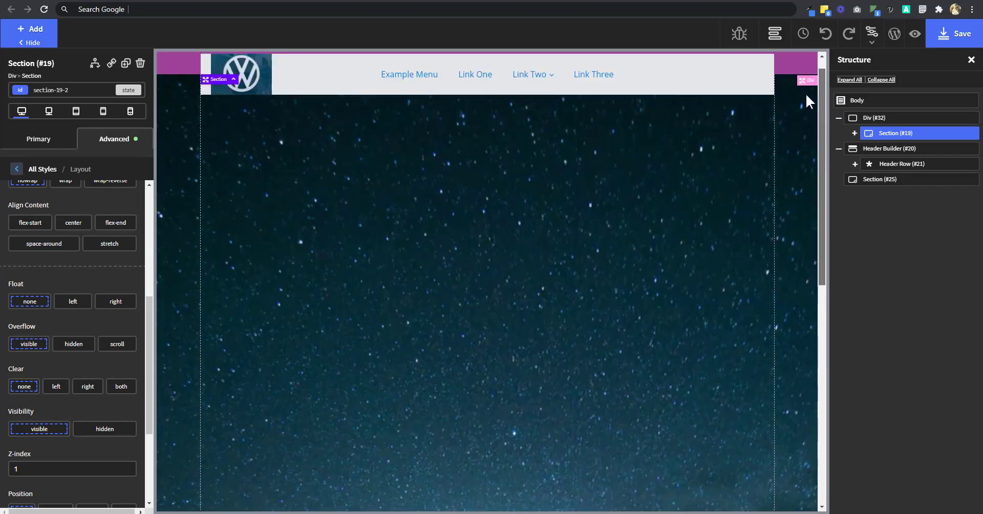
Step: Change Header Builder (#20)'s sticky Scroll Distance from 300 to 40
click(881, 149)
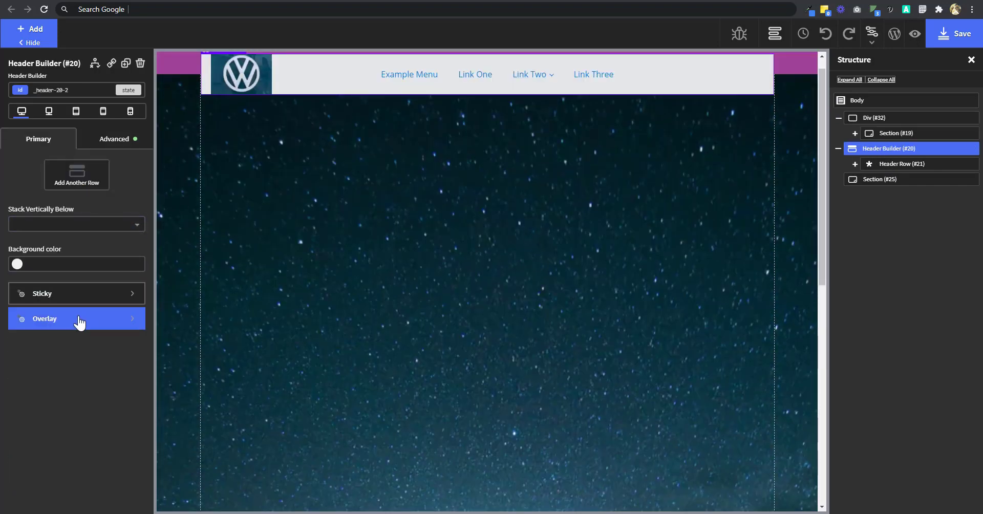
click(82, 295)
click(54, 240)
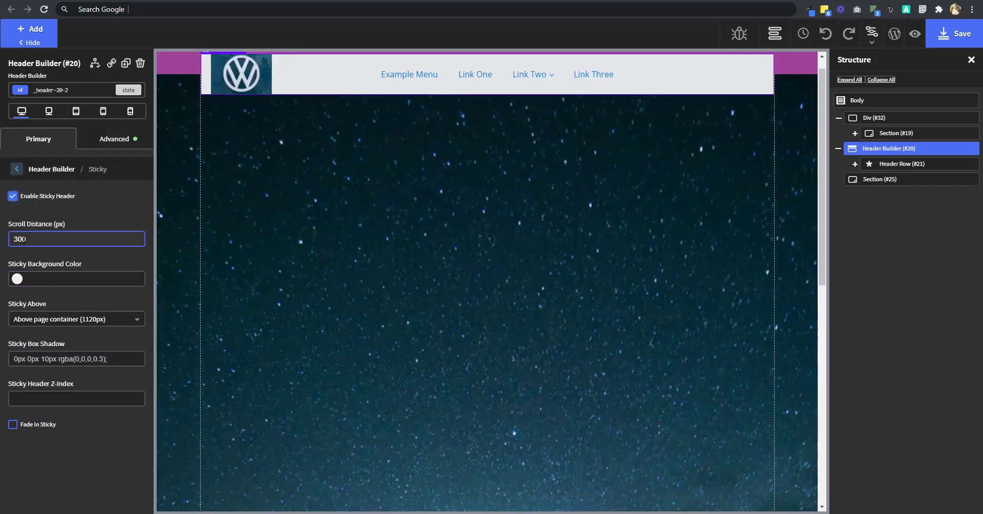
drag(822, 114, 823, 89)
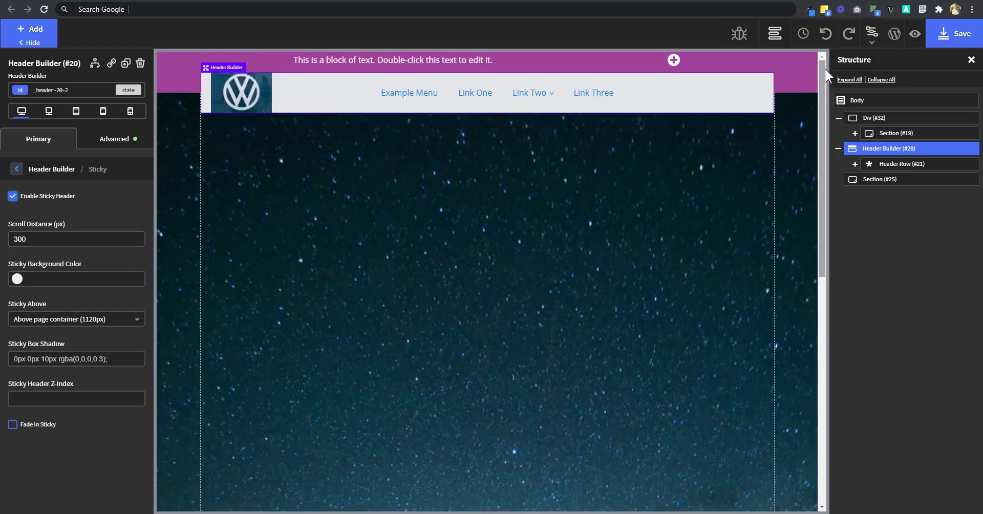
click(895, 134)
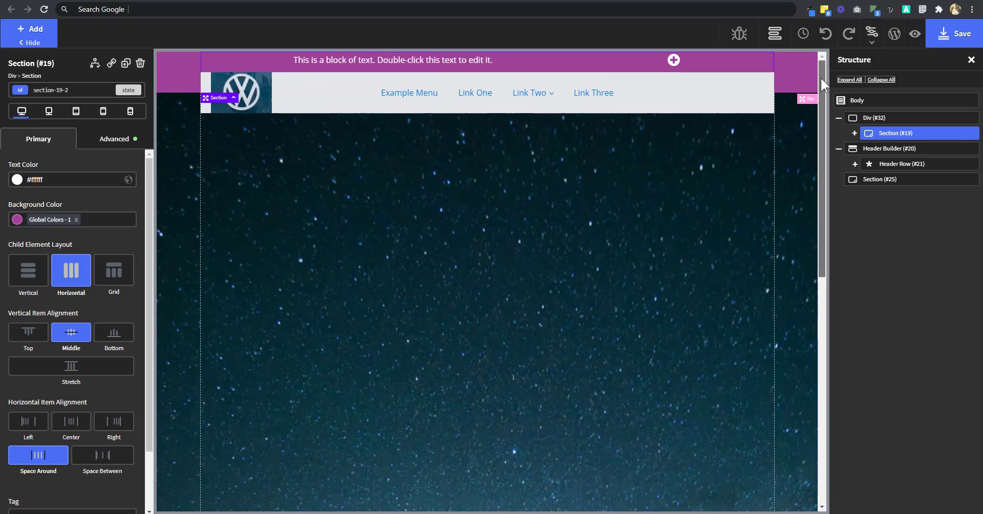
mouse_move(821, 78)
mouse_down()
mouse_move(822, 91)
mouse_move(823, 68)
mouse_up()
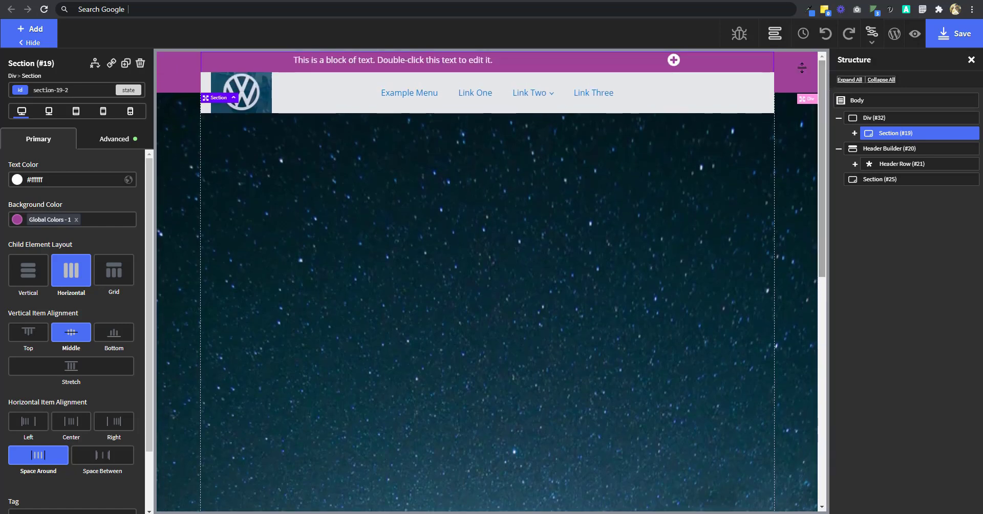
click(876, 149)
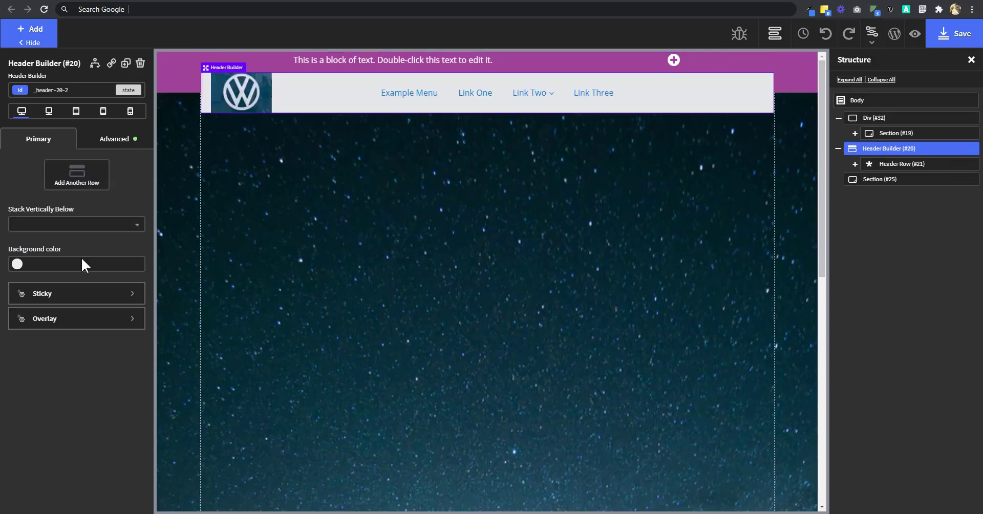
click(62, 292)
drag(31, 239, 5, 249)
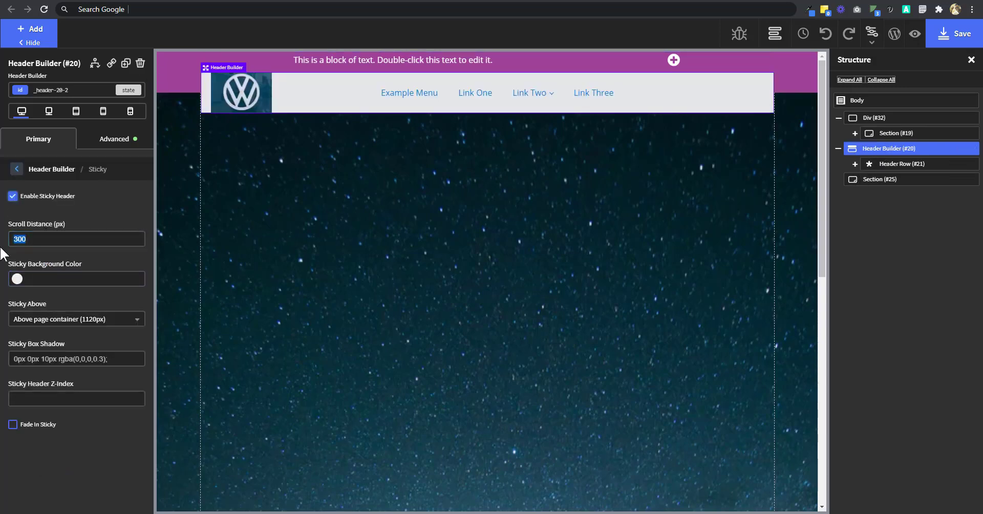
text(40)
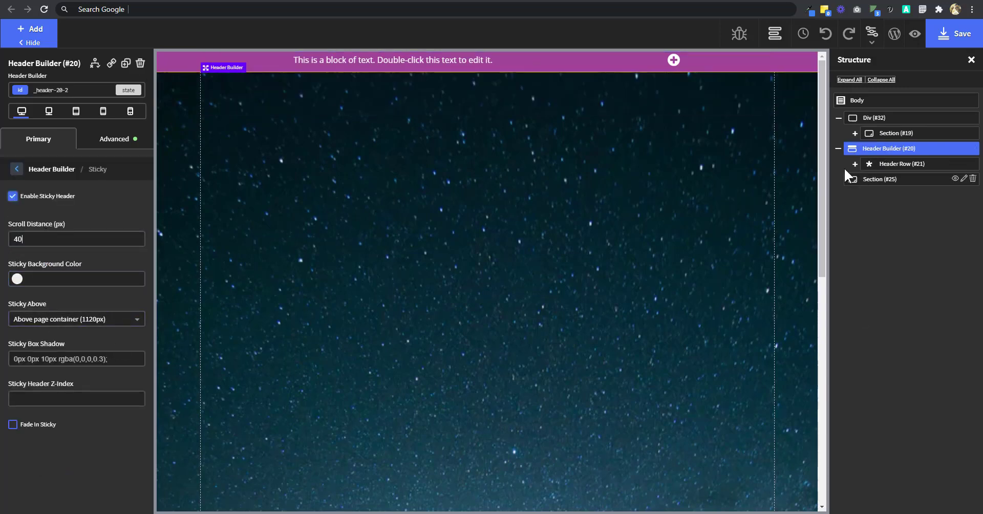
mouse_move(824, 136)
mouse_down()
mouse_move(821, 195)
mouse_move(817, 121)
mouse_up()
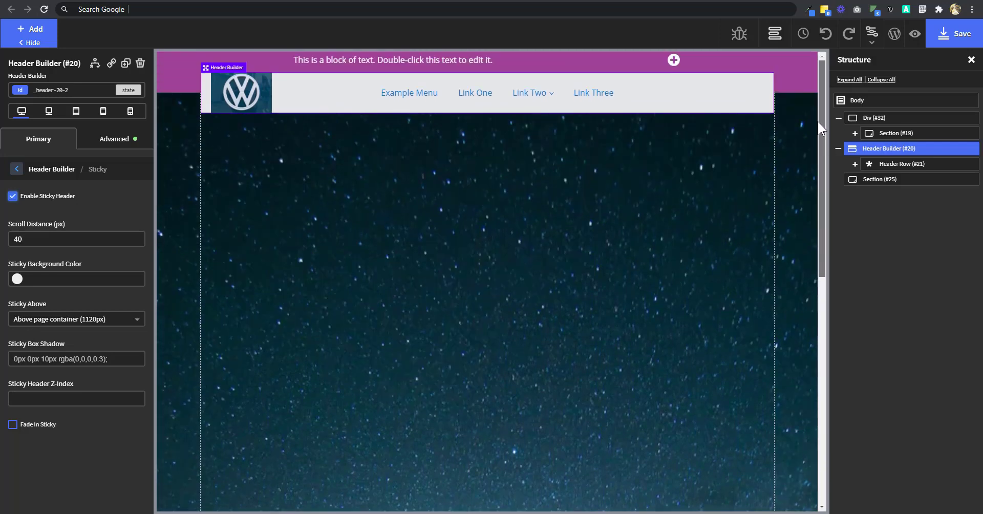
Step: Save, reload the live sample page and scroll up and down to test the sticky header
click(948, 33)
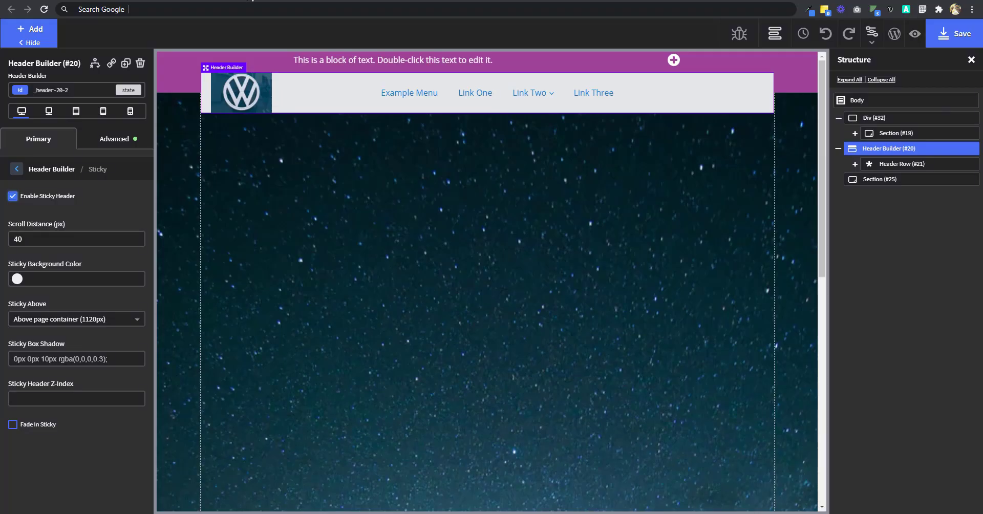
key(ctrl+Tab)
click(44, 9)
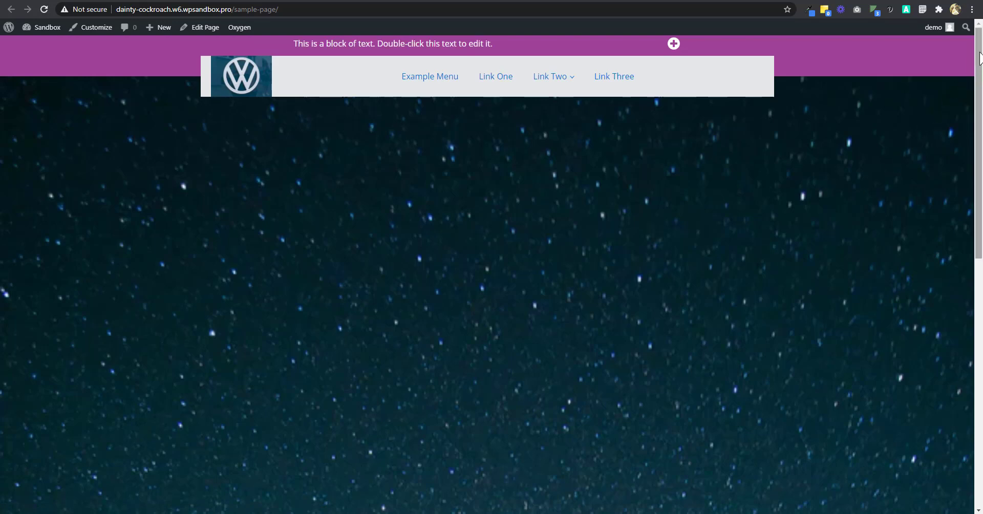
scroll(942, 133, down, 3)
scroll(952, 103, up, 3)
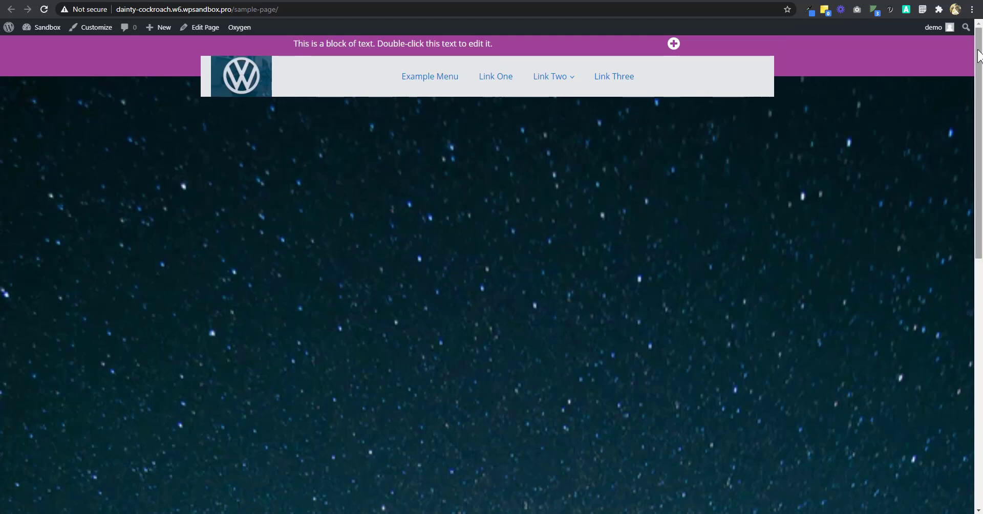
scroll(972, 91, down, 2)
scroll(972, 91, up, 2)
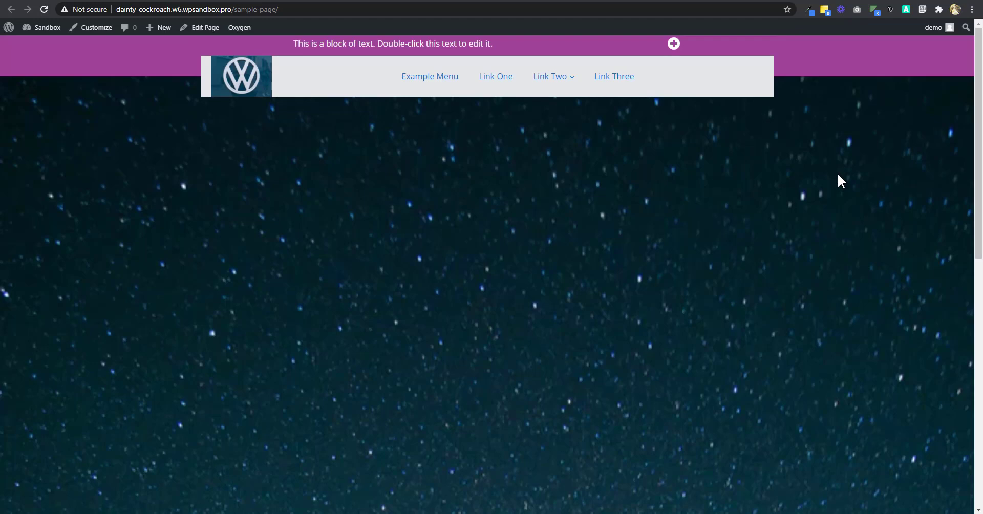
scroll(970, 118, down, 1)
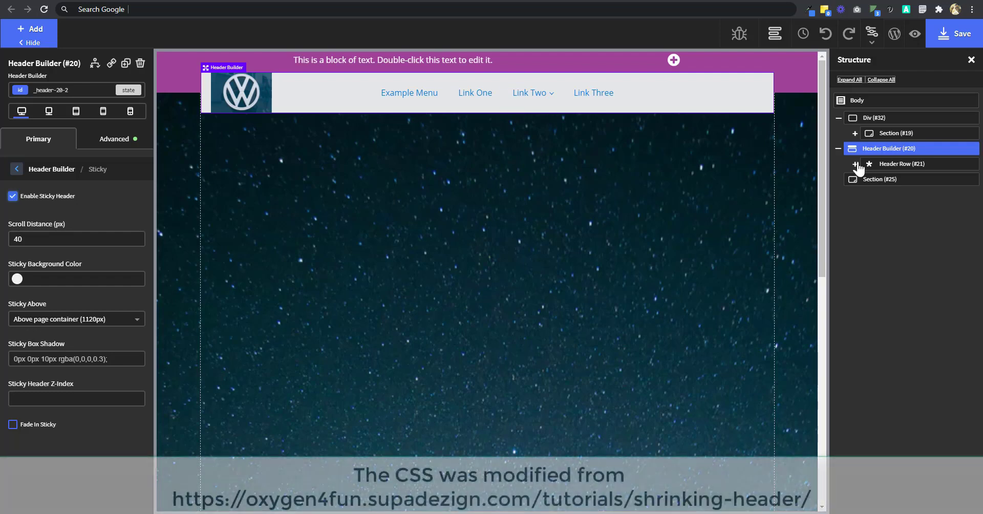
Step: Paste the prepared sticky-header CSS into the empty header-style stylesheet
click(872, 32)
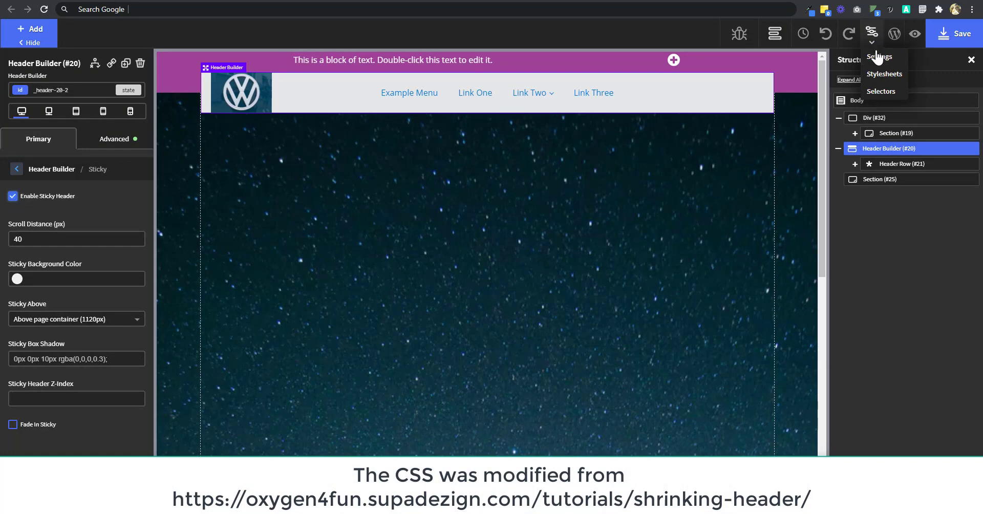
click(885, 75)
click(895, 148)
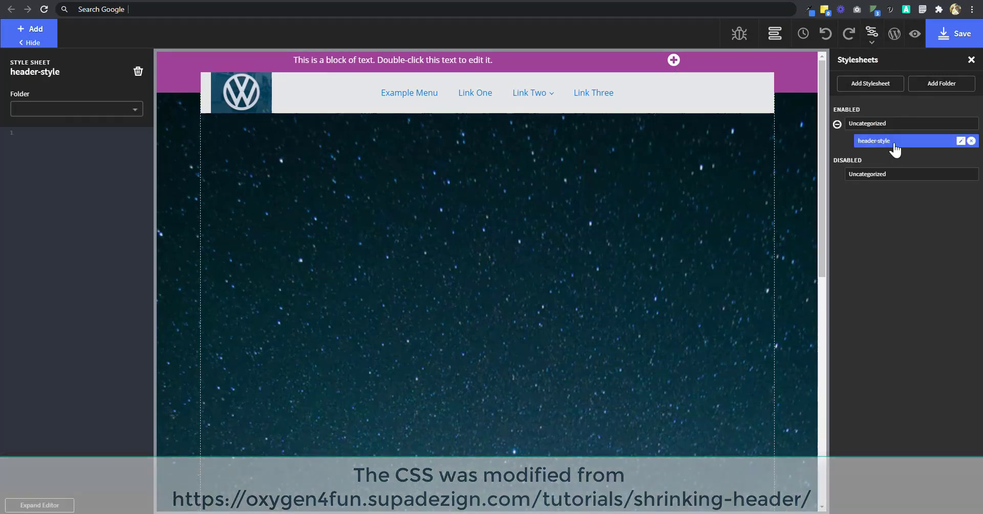
click(340, 235)
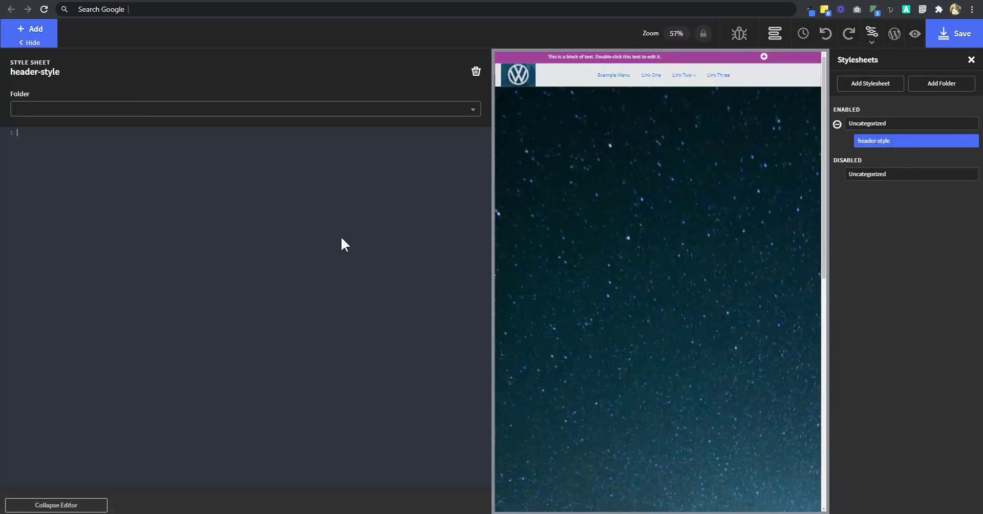
text(#_header-ID.oxy-header-wrapper.oxy-header.oxy-sticky-header.oxy-sticky-header-active {    max-width: 100vw;   }  /*add color to overlay header*/  #_header-ID.oxy-header.oxy-overlay-header:not(.oxy-sticky-header-active) .oxy-header-row, #_header-ID.oxy-header.oxy-overlay-header:not(.oxy-sticky-header-active) {     background-color: #e6e7e8!important;      }  /* shrinks the header, NOTE: remember to set oxy header row height to a higher value in settings  */   .oxy-header.oxy-sticky-header-active #_header_row-ID {   height:60px;     }   /* changes the logo size to fit the shrinking header*/ .oxy-header.oxy-sticky-header-active img {      height:50px!important; }  /* set transition duration*/  #_header_row-ID, #_header-ID.oxy-header.oxy-overlay-header:not(.oxy-sticky-header-active) .oxy-header-row, #_header-ID.oxy-header.oxy-overlay-header:not(.oxy-sticky-header-active), #_header-ID.oxy-header-wrapper.oxy-header.oxy-sticky-header.oxy-sticky-header-active, .oxy-header img {      -webkit-transition:0.8s ease all;      transition:0.8s ease all    })
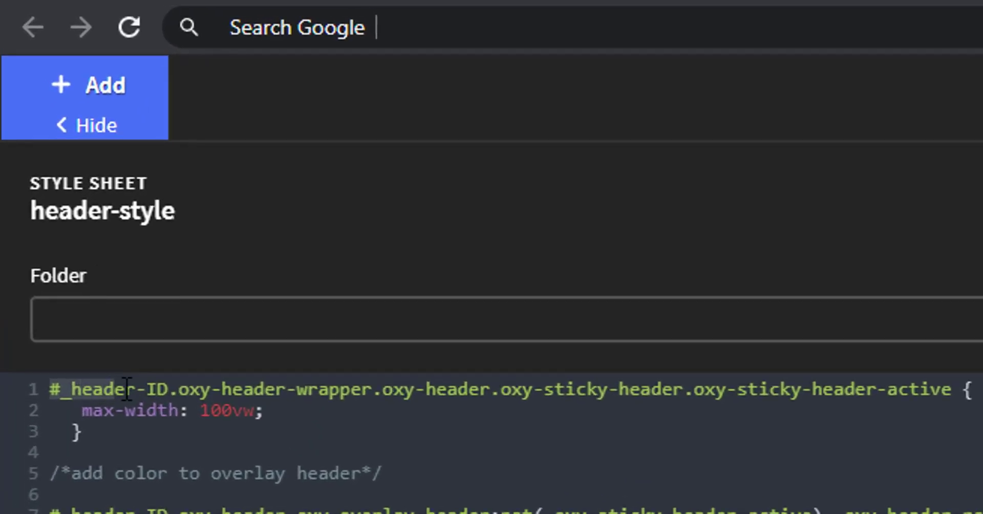
Step: Highlight the #_header-ID and #_header_row-ID placeholders on lines 1, 15 and 27
drag(17, 133, 58, 131)
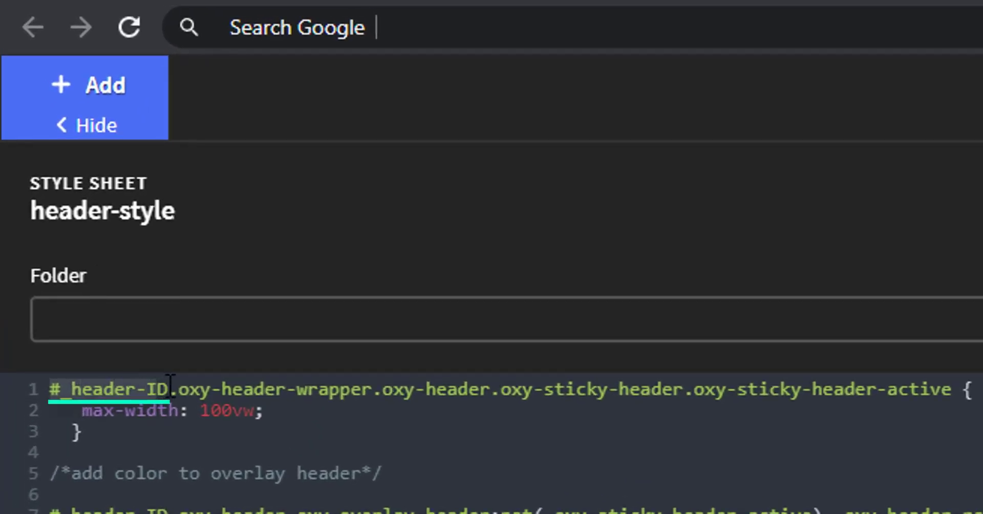
drag(171, 384, 176, 383)
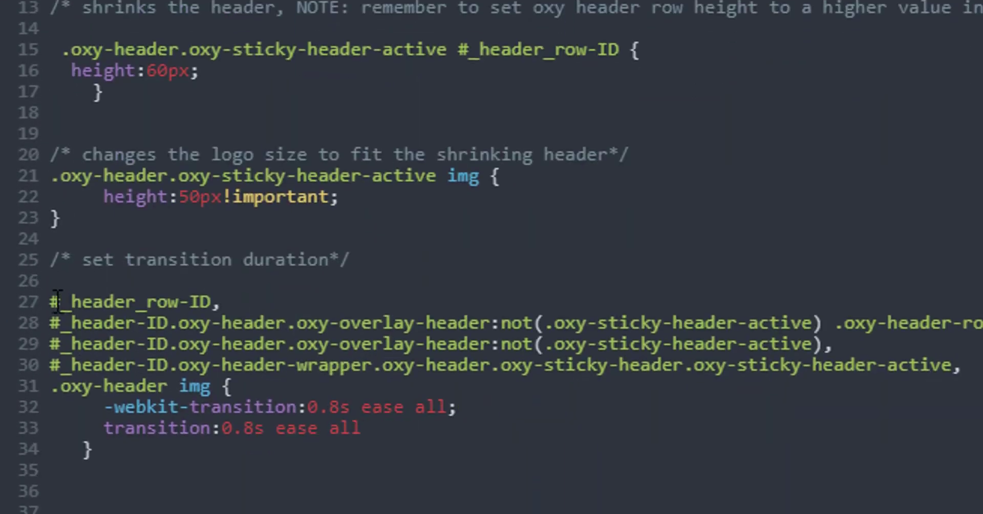
drag(49, 301, 218, 302)
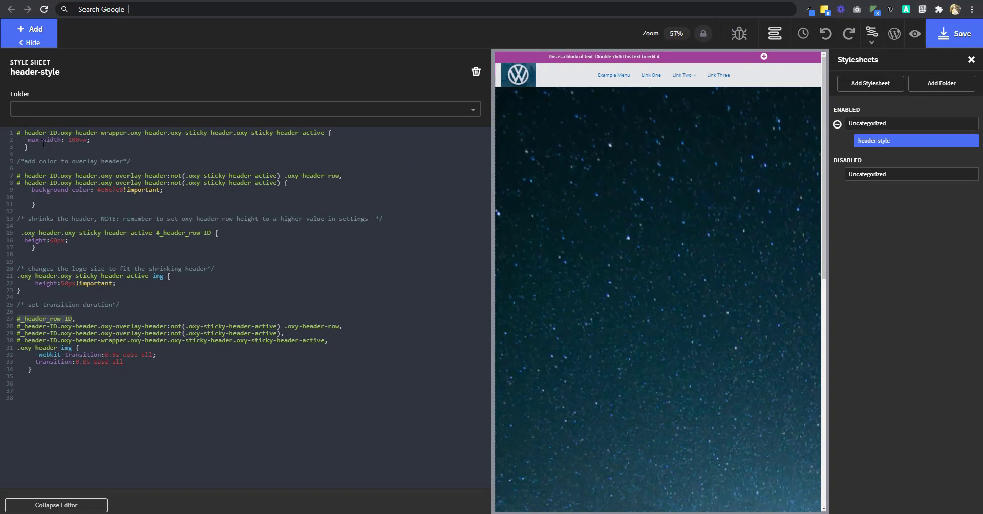
drag(18, 132, 57, 132)
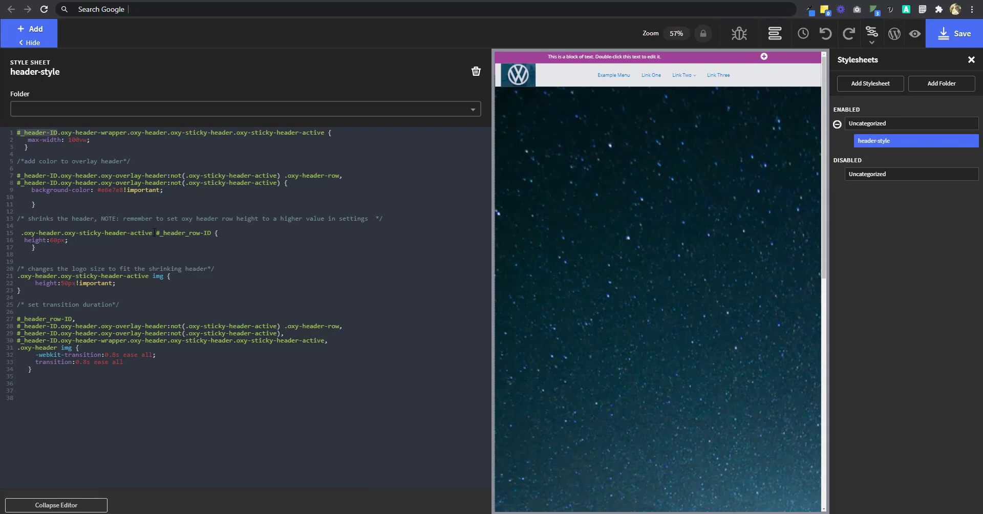
drag(154, 232, 216, 234)
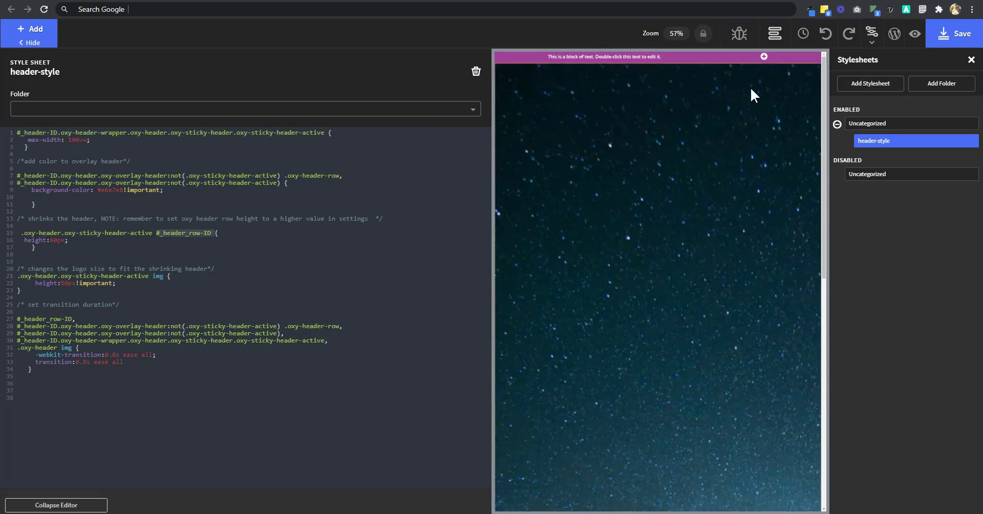
Step: Copy the Header Builder's id, _header-20-2
click(774, 34)
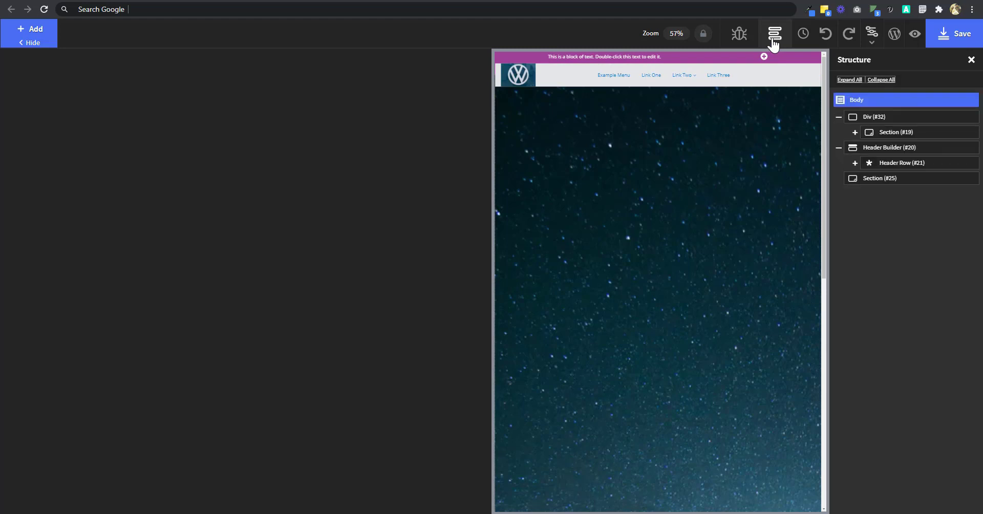
click(884, 149)
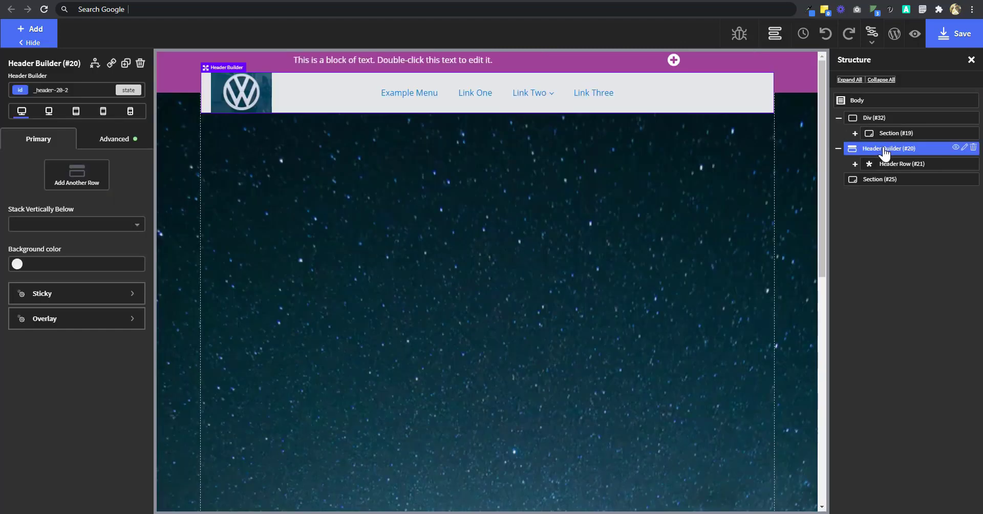
click(62, 89)
click(72, 89)
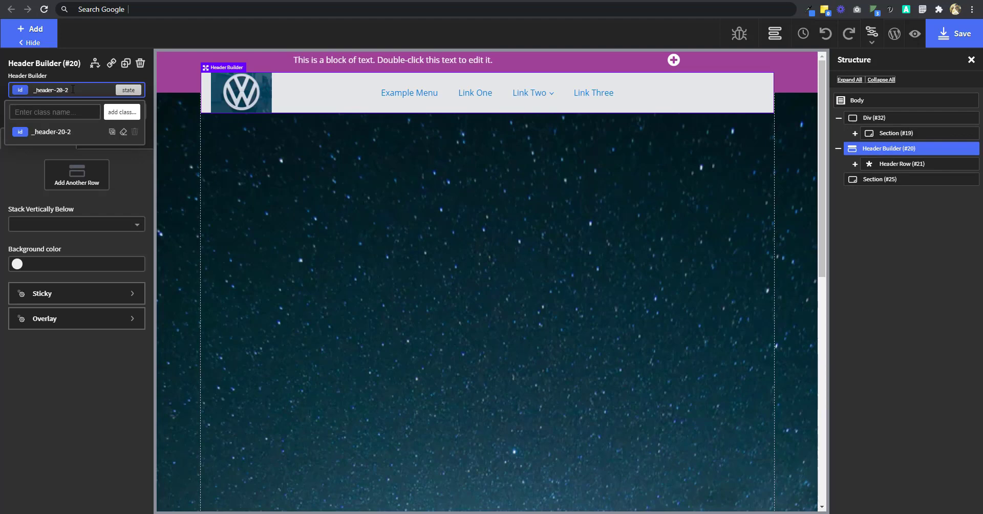
click(72, 89)
triple_click(72, 89)
key(ctrl+c)
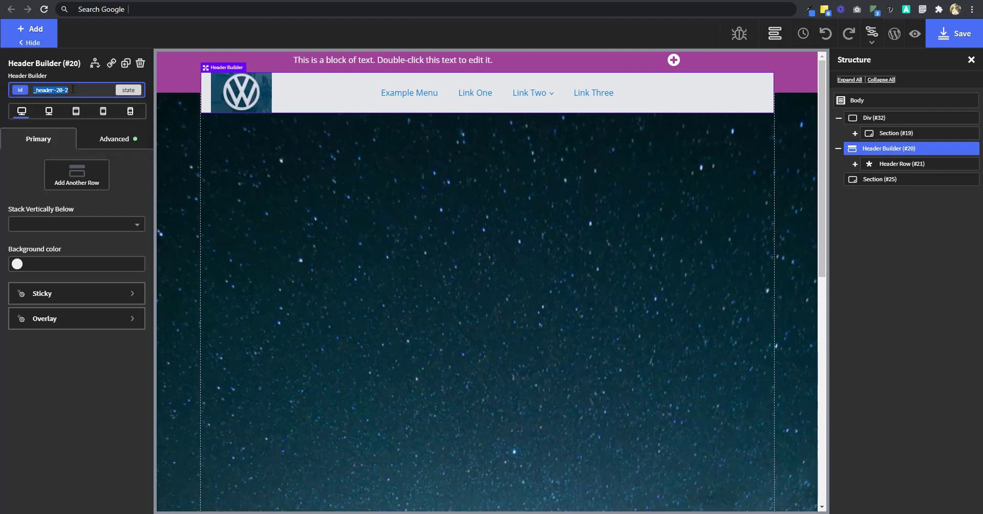
Step: Replace the _header-ID placeholder on line 1 of header-style with _header-20-2
mouse_move(872, 33)
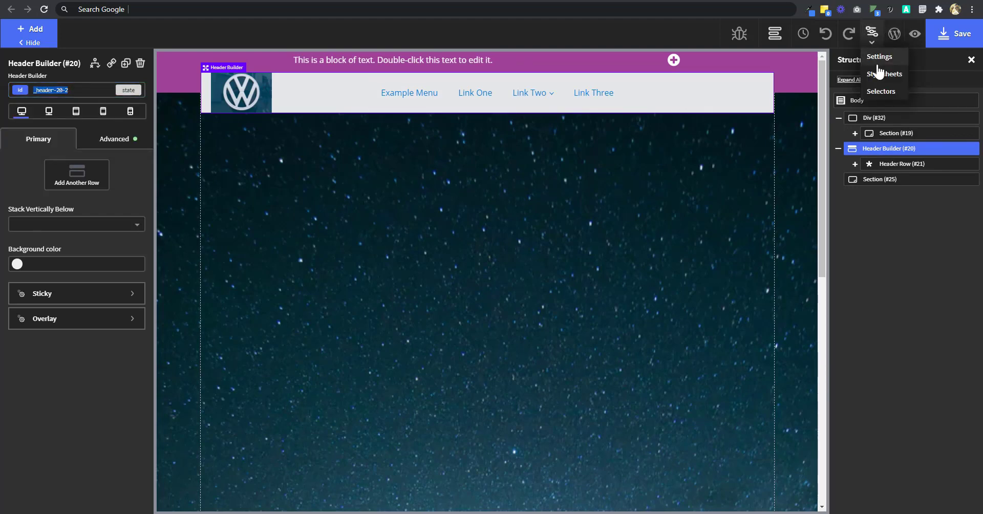
click(882, 74)
click(874, 143)
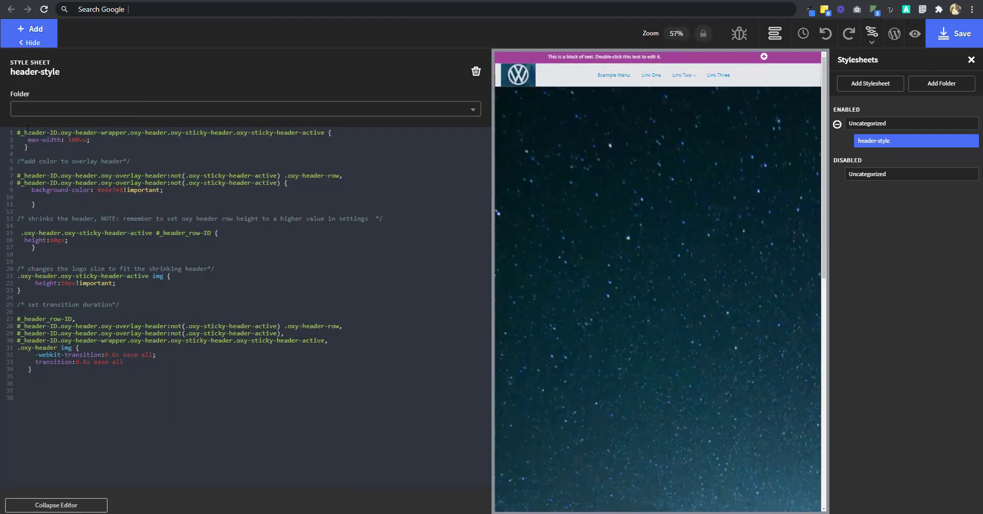
drag(20, 131, 57, 132)
key(ctrl+v)
click(221, 192)
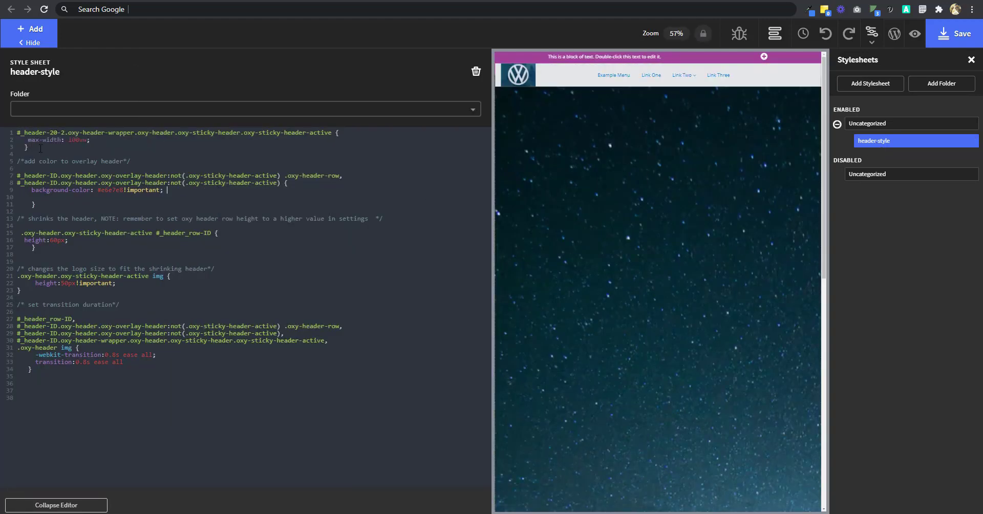
Step: Replace the remaining _header-ID placeholders on lines 7–8 and 28–30 with _header-20-2
mouse_move(19, 135)
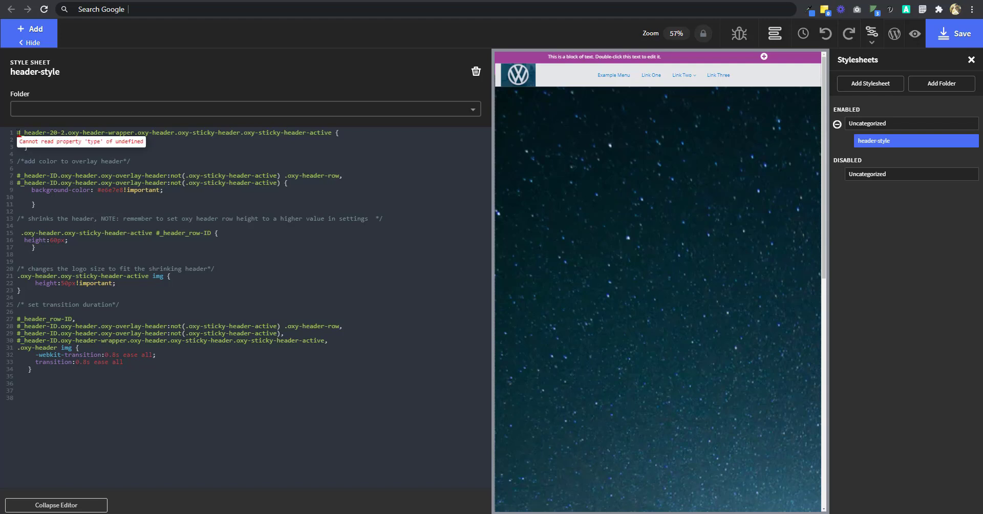
click(252, 171)
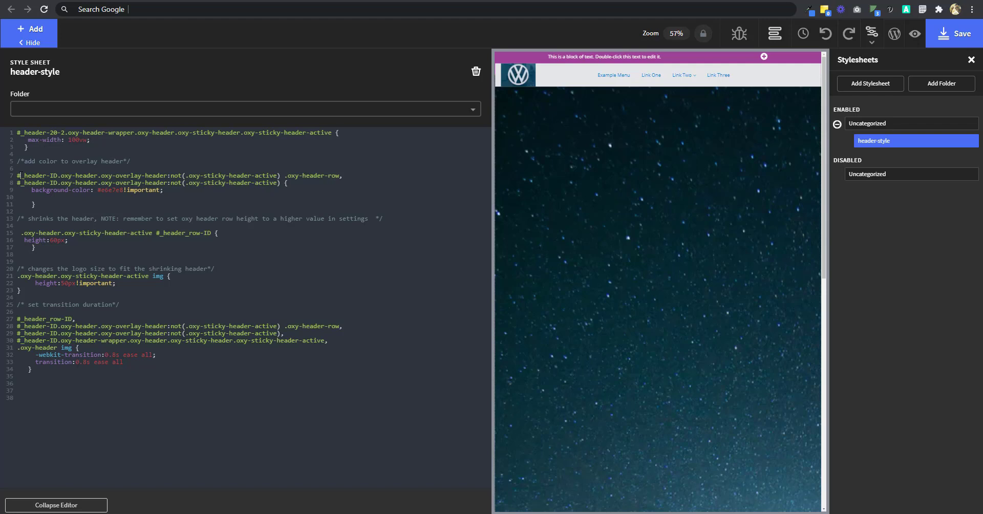
drag(23, 176, 49, 175)
key(ctrl+v)
key(ctrl+v)
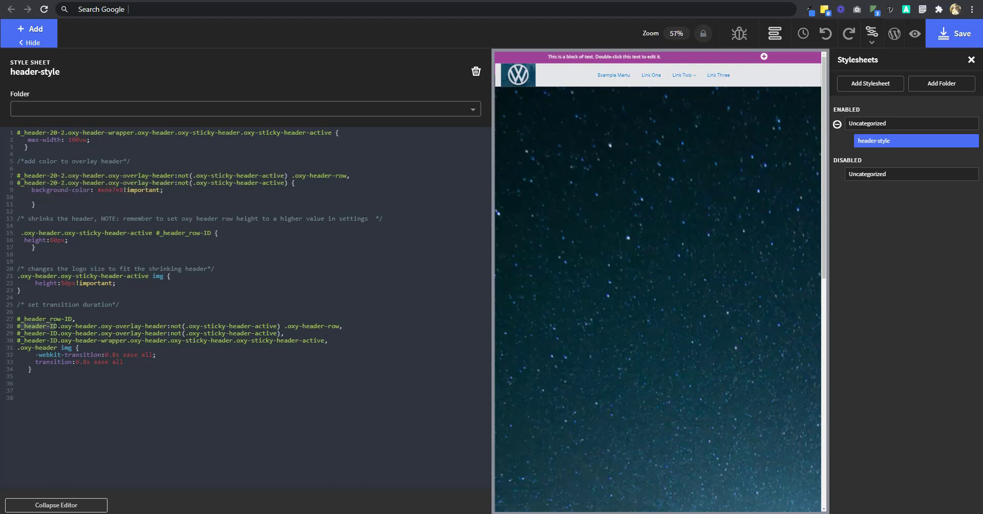
key(ctrl+v)
mouse_move(17, 326)
mouse_down()
mouse_move(56, 326)
mouse_move(57, 341)
mouse_up()
key(ctrl+v)
key(ctrl+v)
click(224, 437)
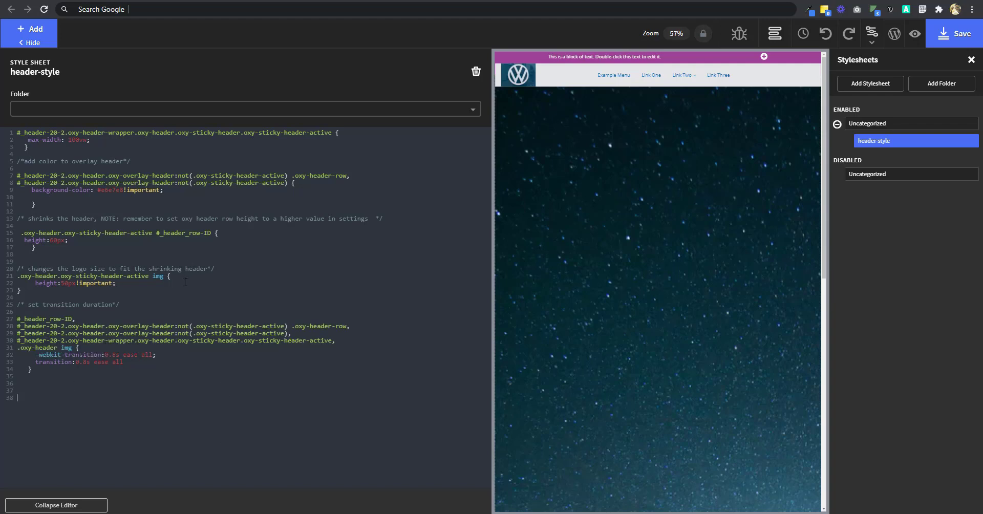
Step: Copy the Header Row (#21)'s id, _header_row-21-2
click(774, 33)
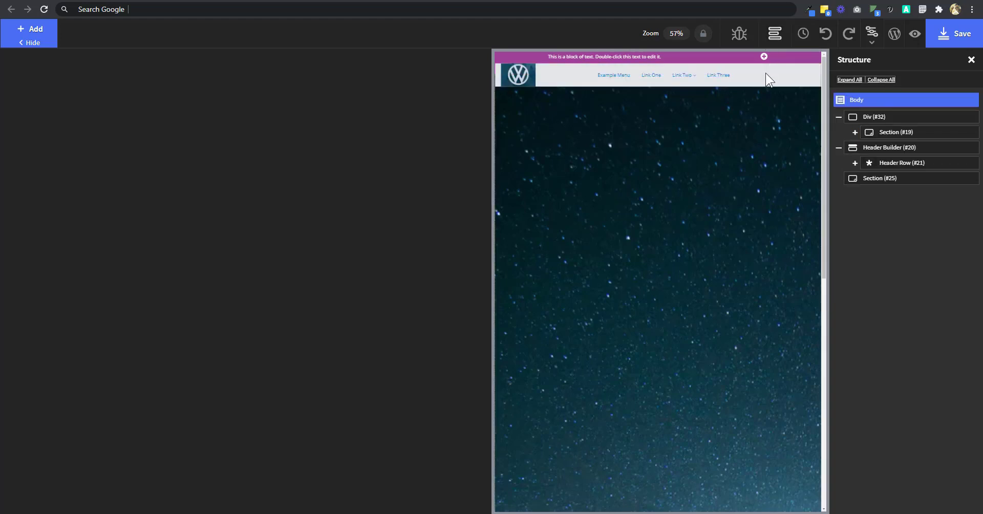
click(897, 149)
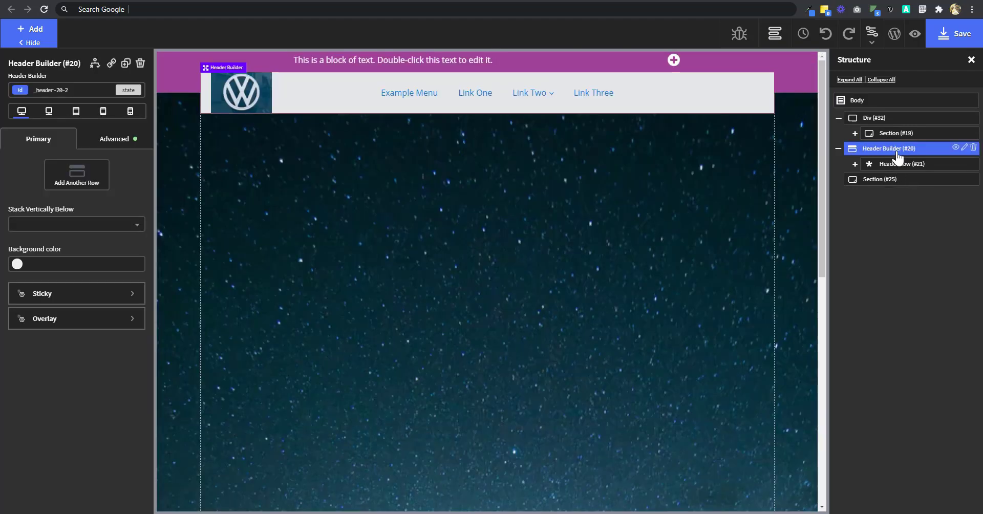
click(897, 164)
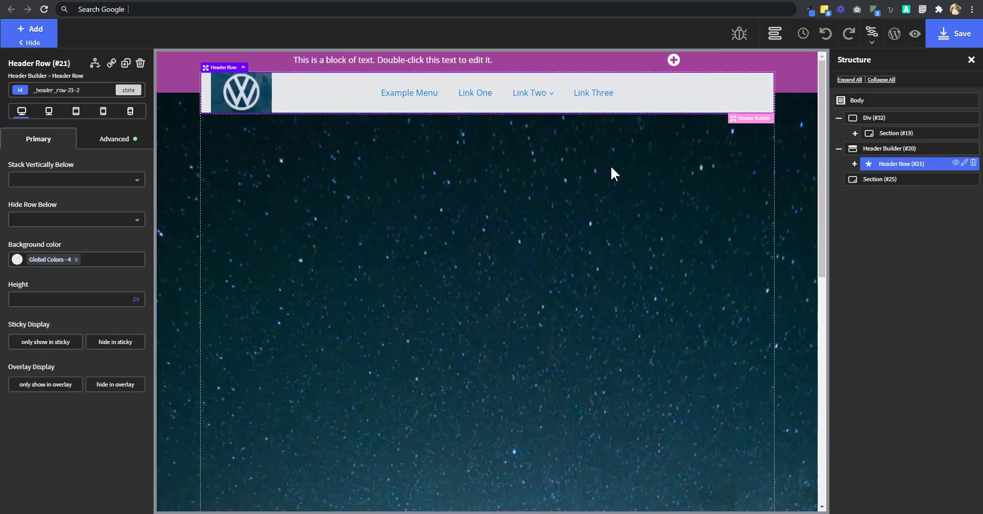
click(69, 89)
triple_click(69, 89)
key(ctrl+c)
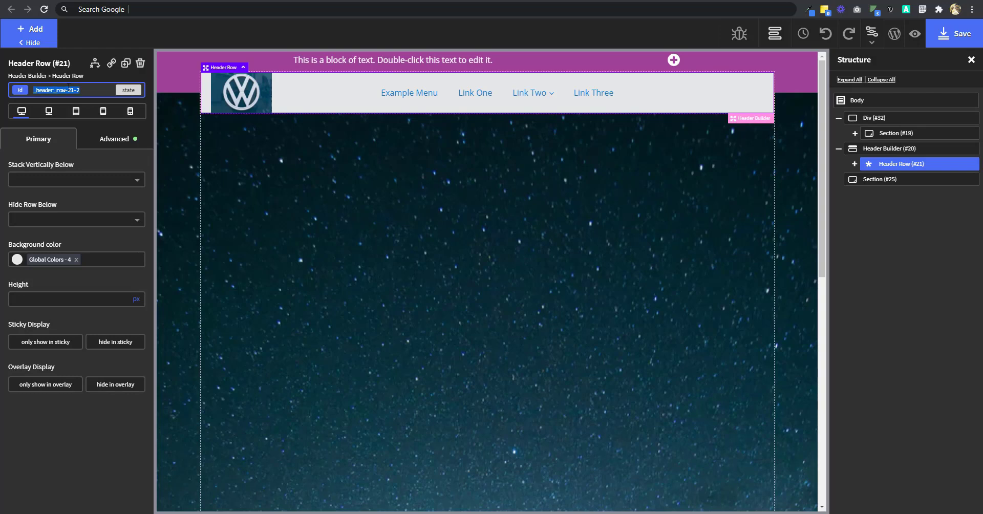
Step: Replace the _header_row-ID placeholders on lines 27 and 15 of header-style with _header_row-21-2
mouse_move(872, 34)
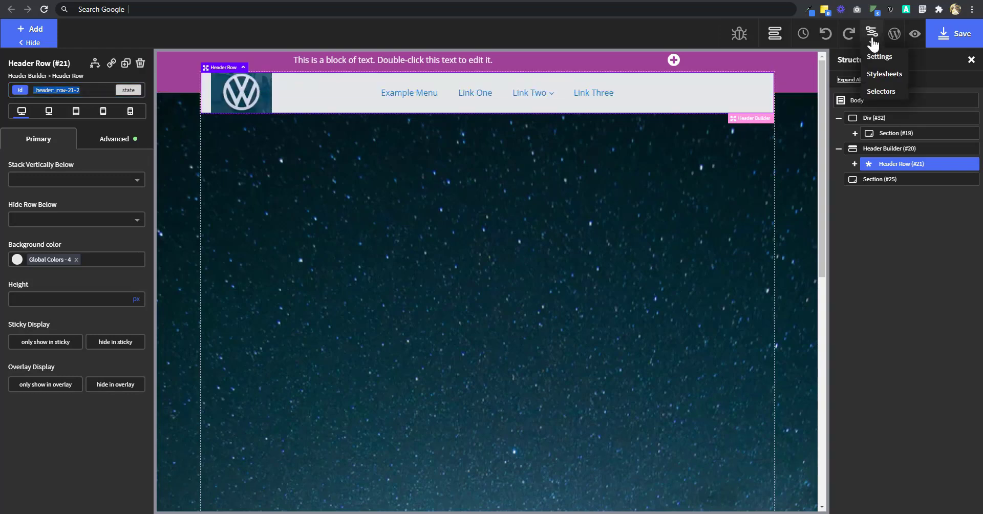
click(878, 70)
click(886, 144)
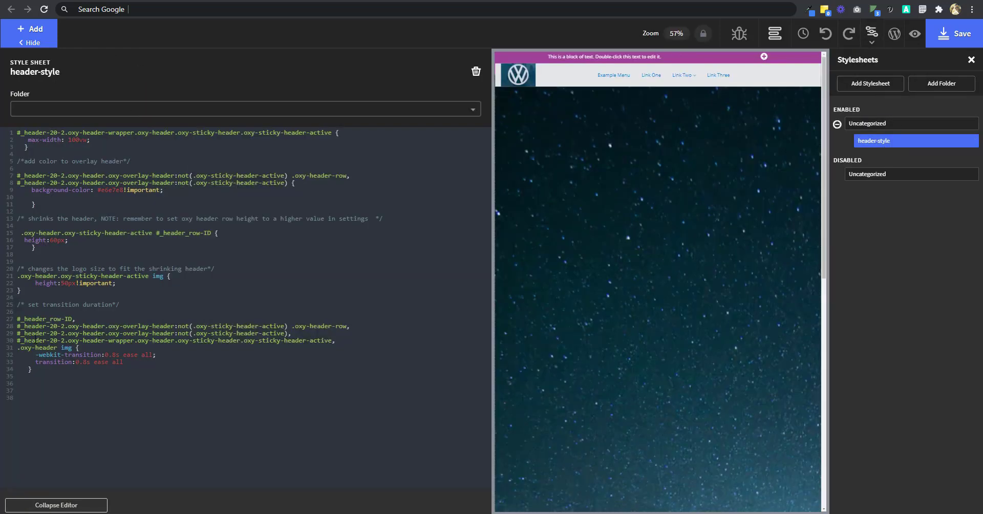
drag(21, 317, 61, 318)
text(#_header_row-21-2)
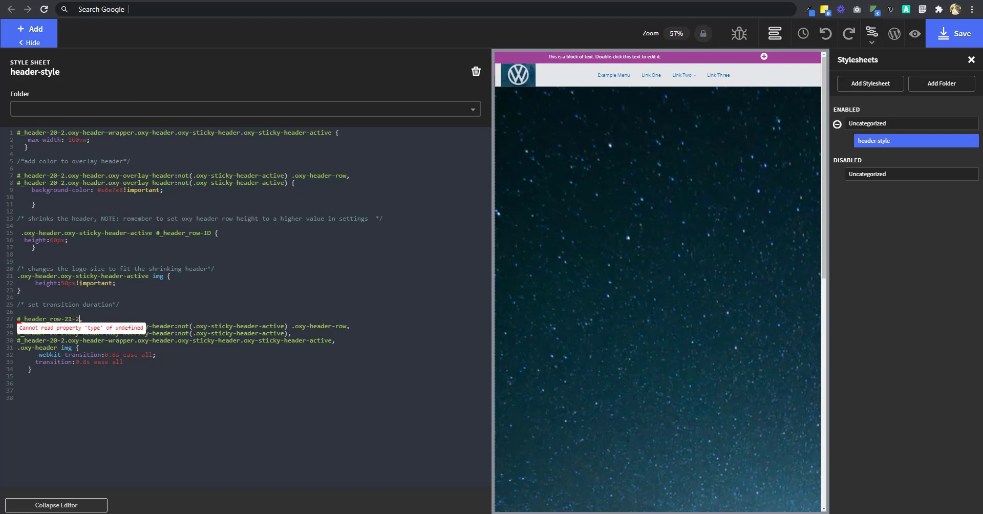
drag(161, 235, 200, 236)
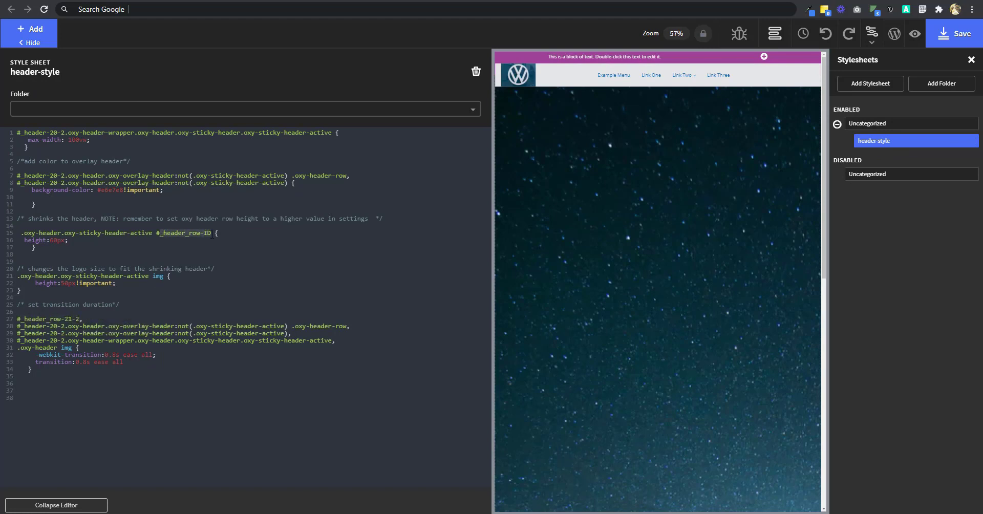
key(ctrl+v)
click(77, 506)
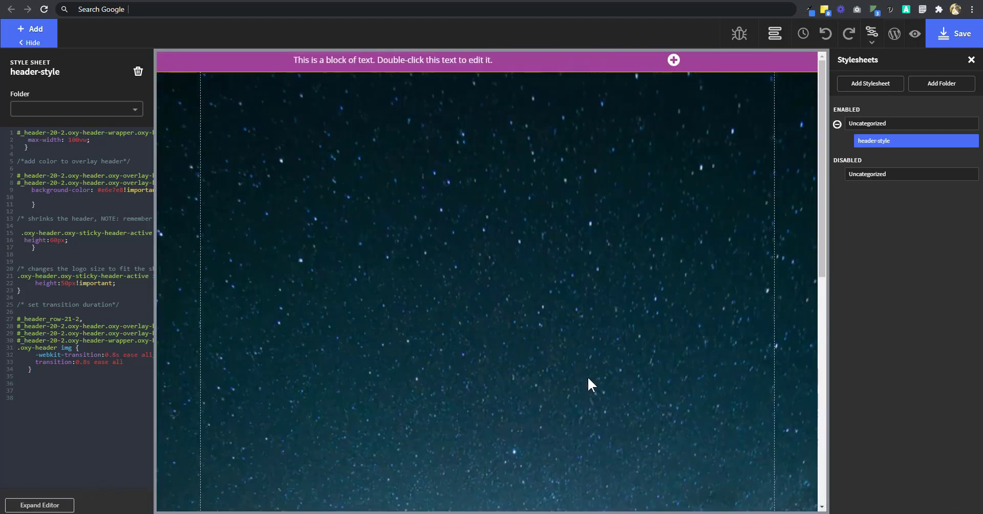
drag(822, 141, 822, 115)
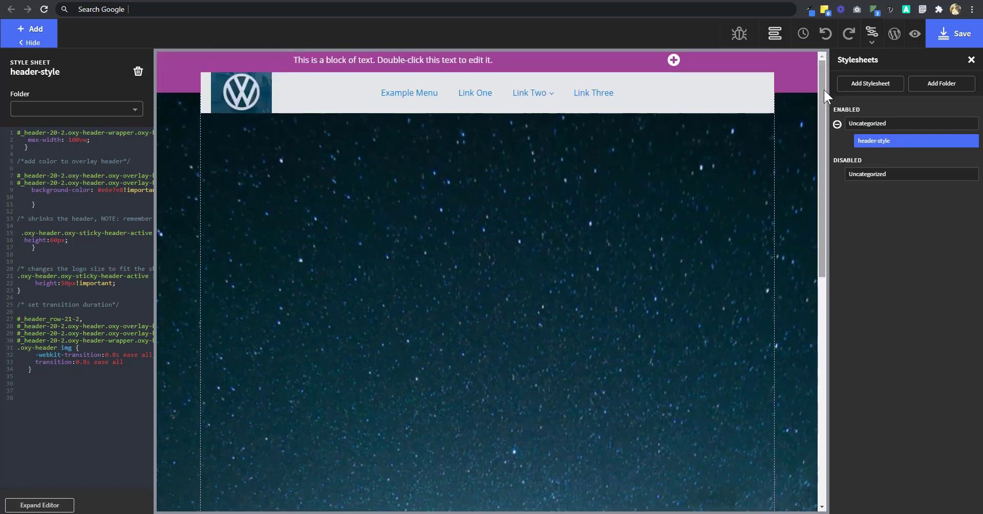
mouse_move(824, 90)
mouse_down()
mouse_move(825, 114)
mouse_move(822, 81)
mouse_up()
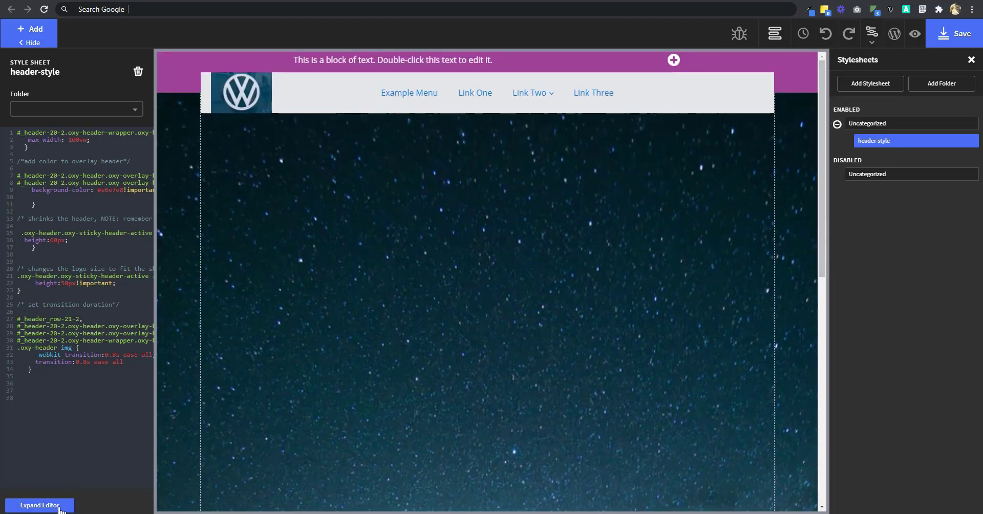
click(40, 506)
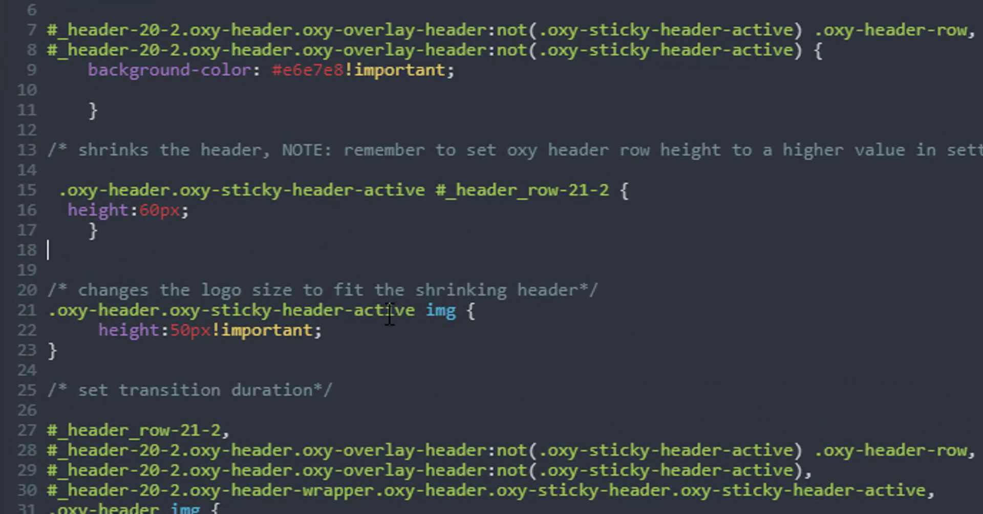
click(426, 311)
click(100, 331)
drag(171, 332, 184, 335)
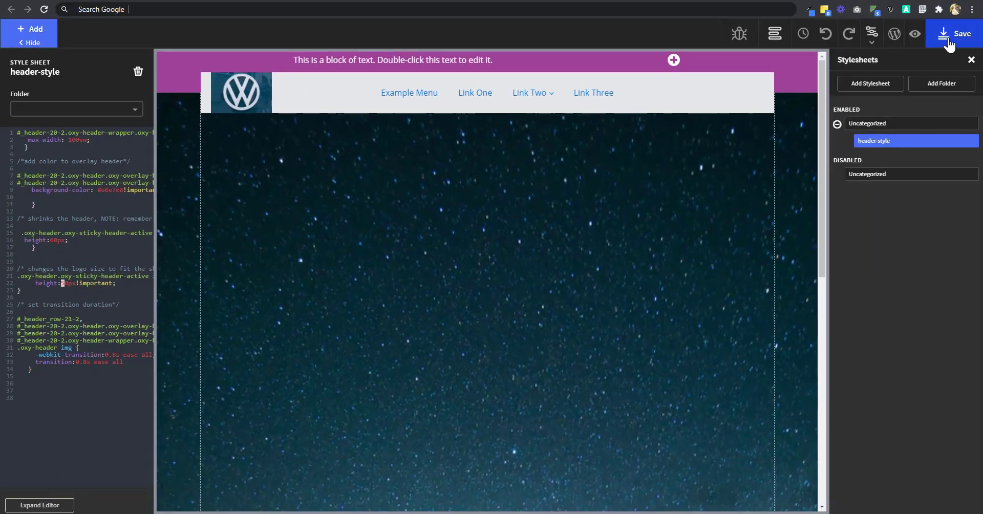
Step: Save the header stylesheet, then scroll the live Sample Page to watch the sticky header shrink
click(949, 44)
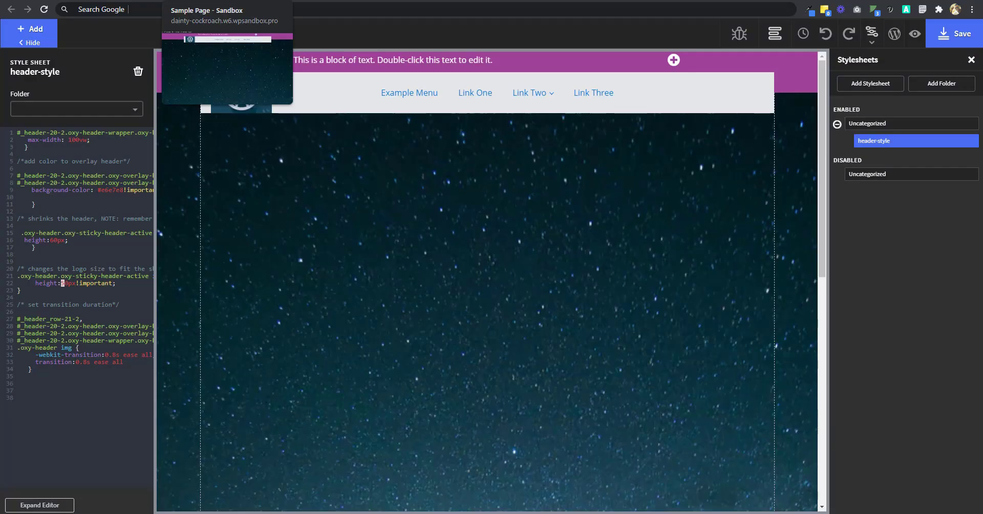
click(225, 1)
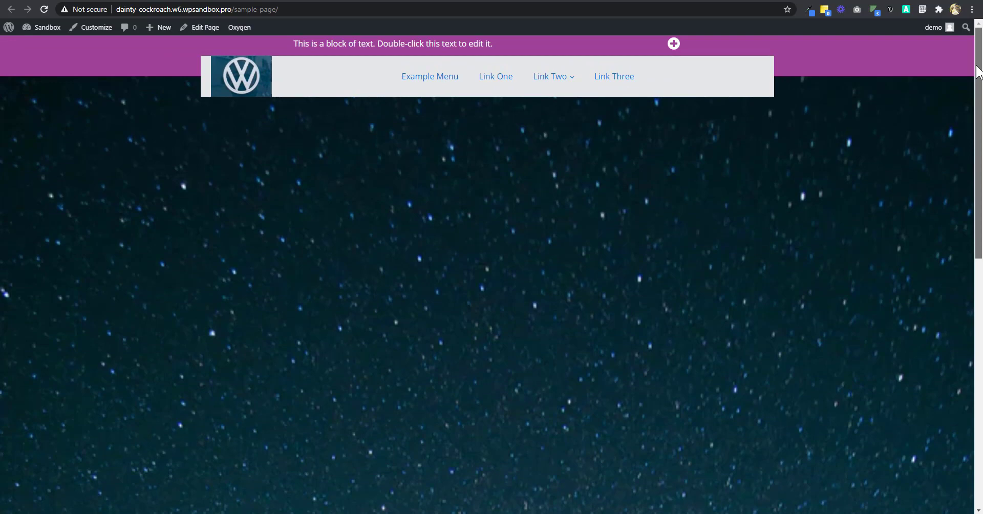
scroll(979, 81, down, 1)
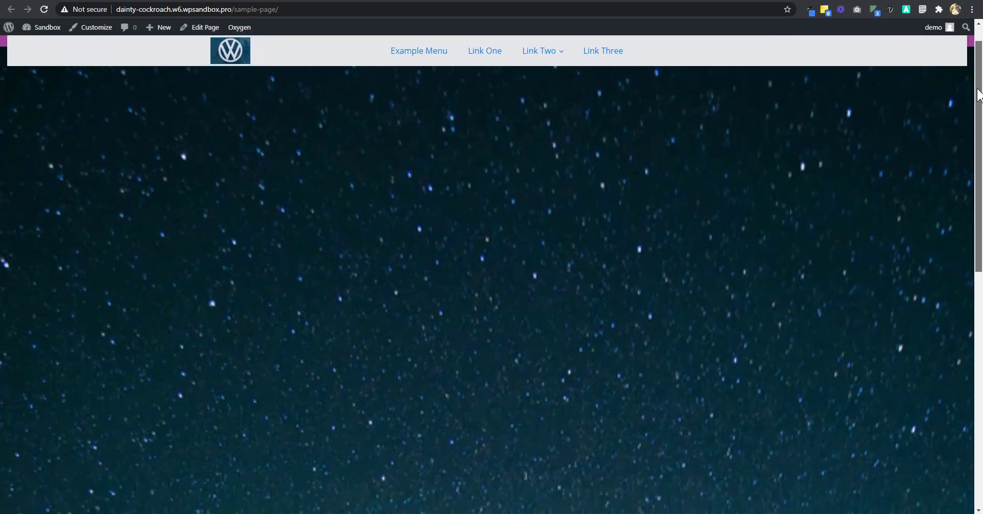
scroll(245, 78, up, 1)
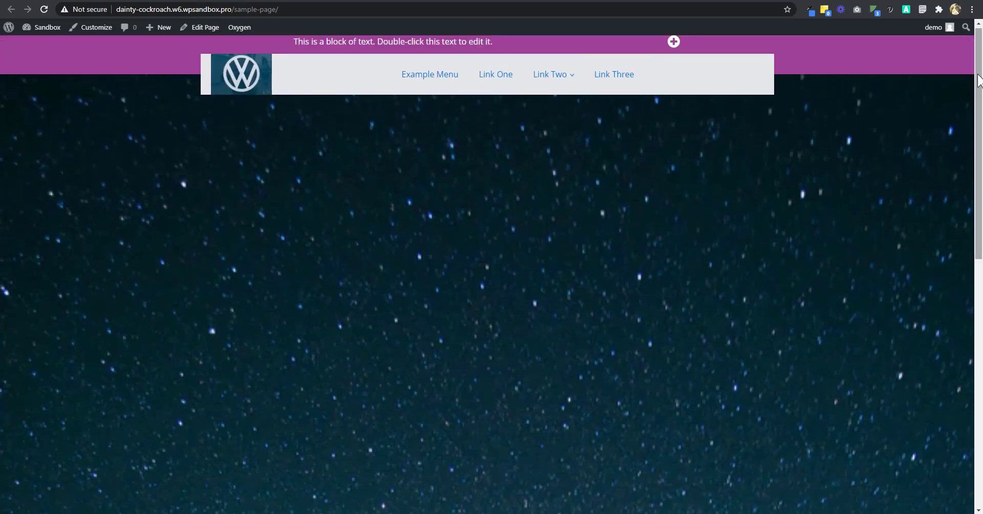
scroll(979, 91, down, 1)
scroll(979, 91, up, 1)
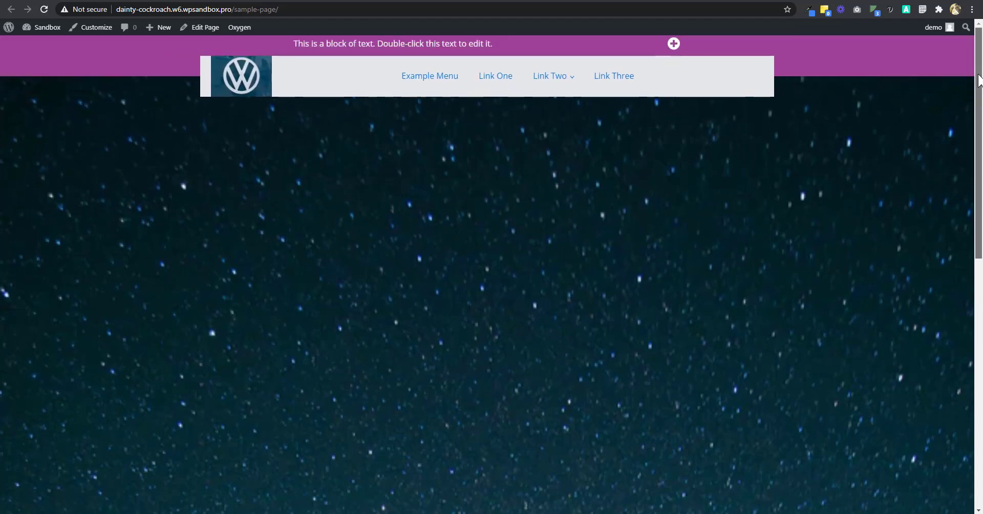
scroll(979, 91, down, 1)
scroll(980, 91, up, 1)
scroll(980, 82, down, 1)
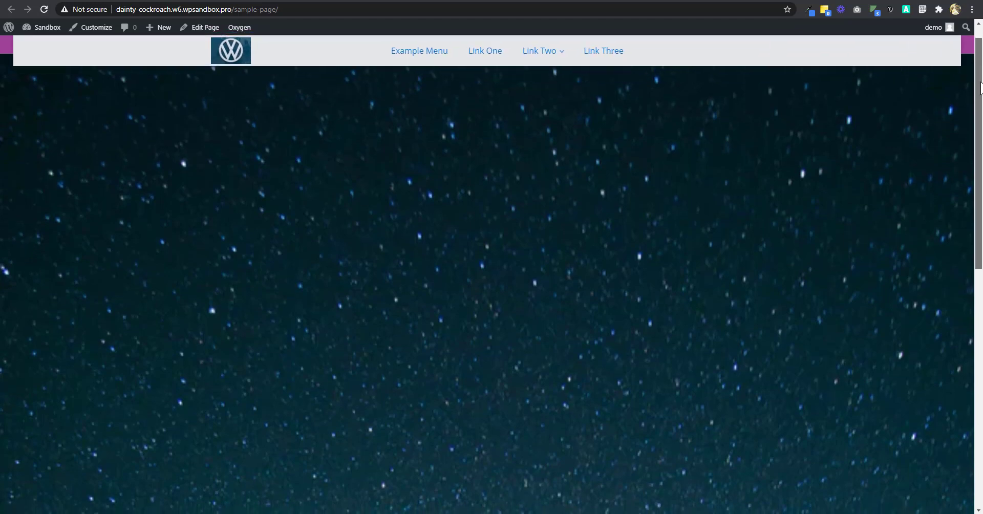
scroll(927, 130, up, 1)
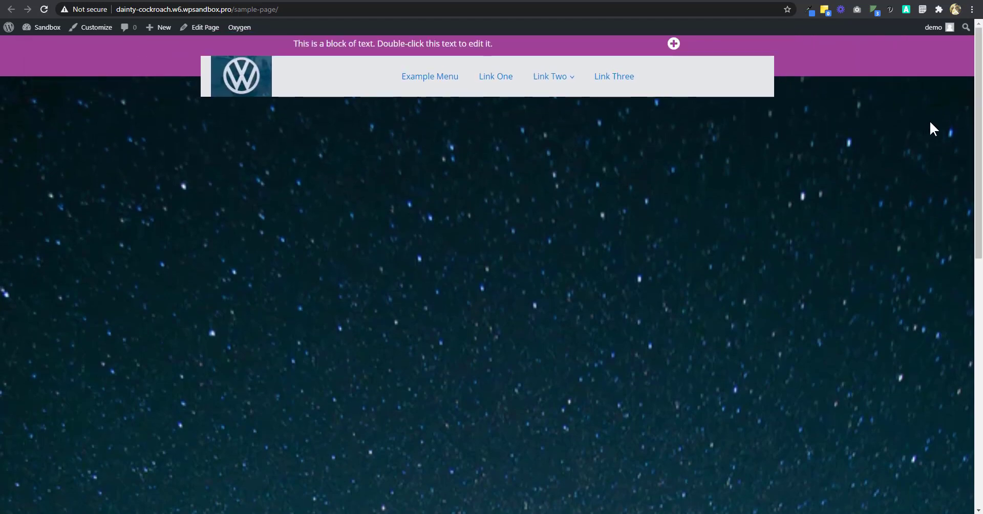
scroll(980, 100, down, 1)
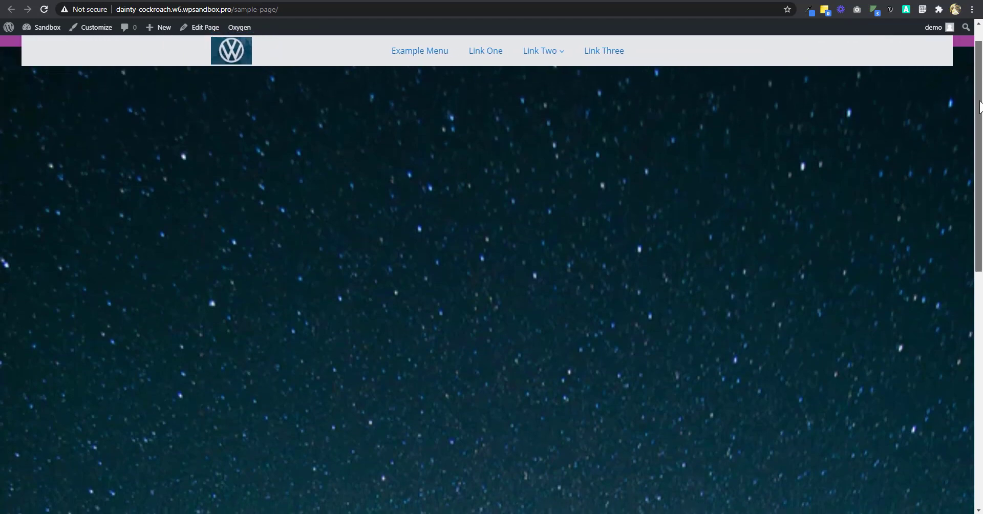
scroll(979, 95, up, 1)
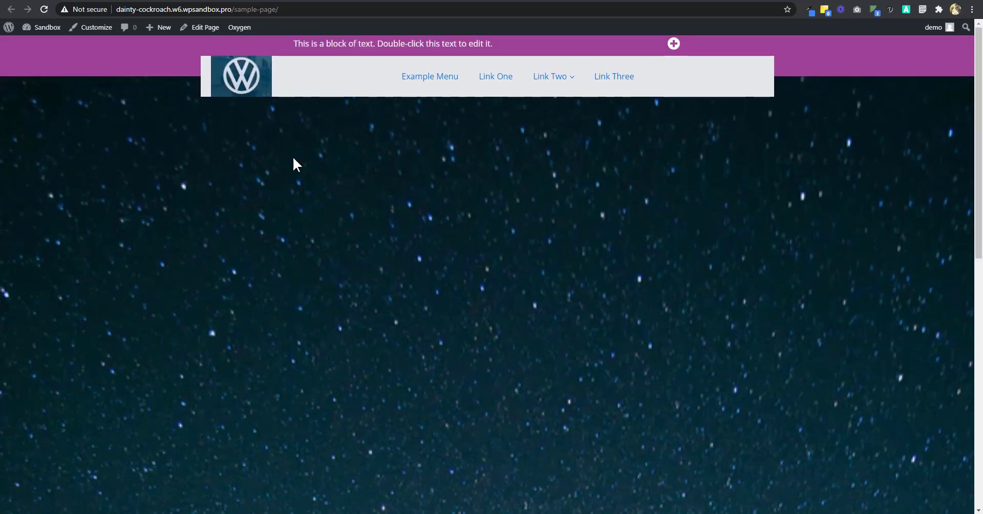
click(174, 1)
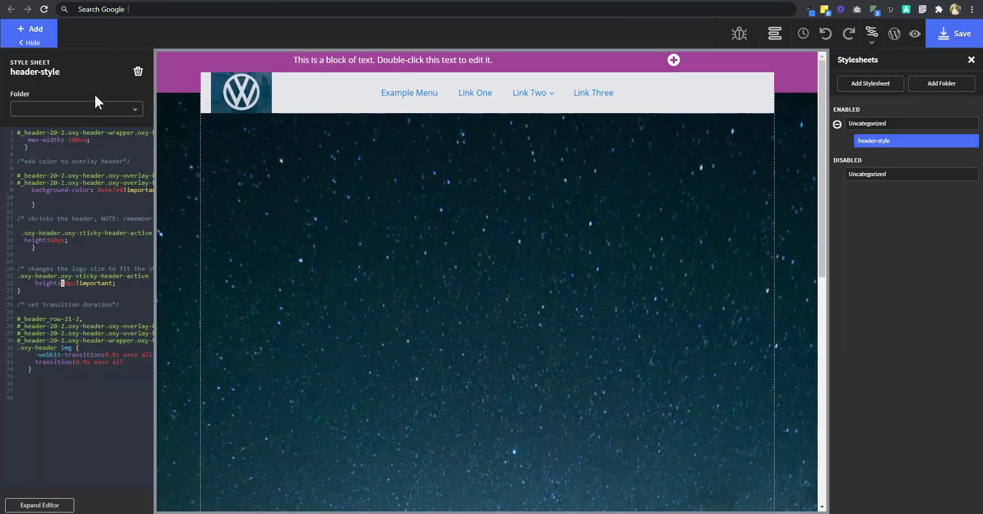
Step: Widen the CSS editor and highlight the row-height reminder in the header-shrink comment
click(40, 505)
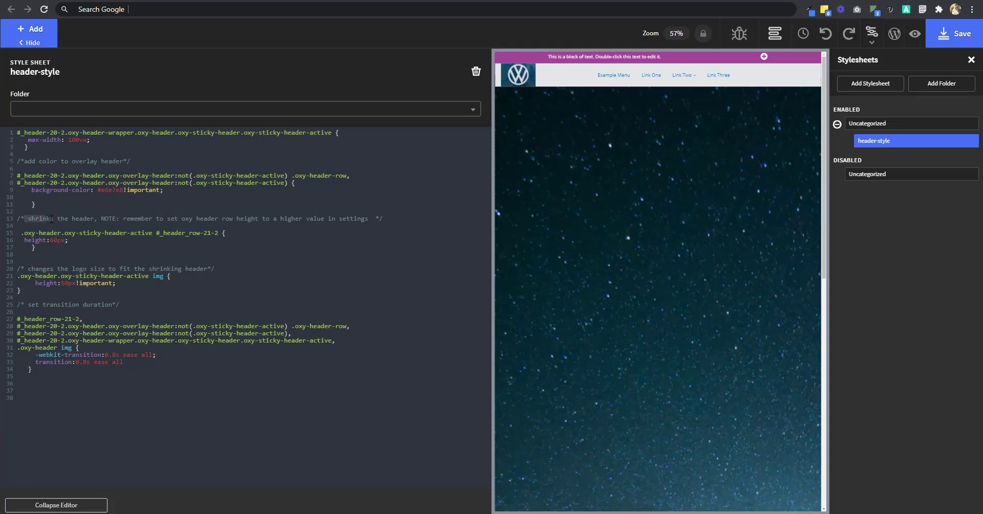
drag(122, 218, 197, 217)
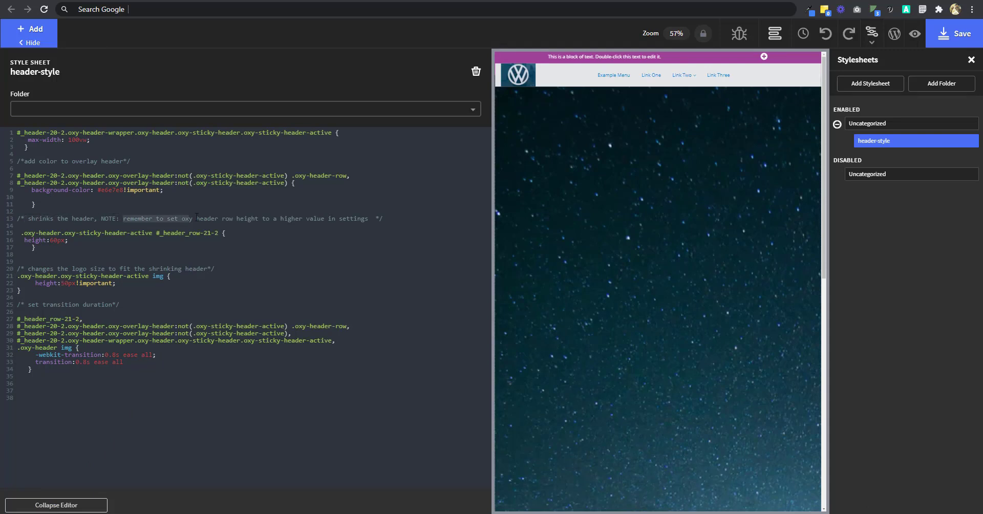
drag(258, 221, 350, 219)
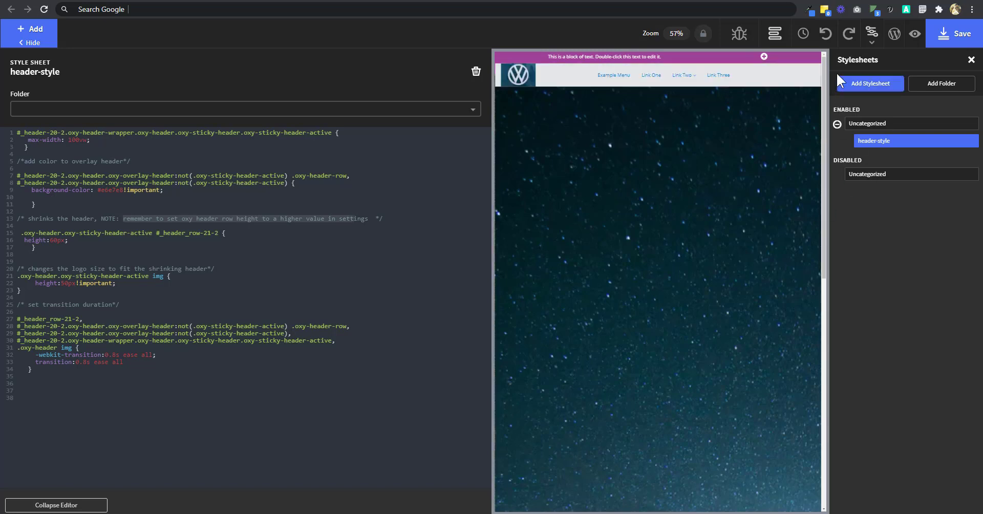
Step: Set Header Row (#21) height to 80 px under Advanced > Size & Spacing
click(775, 33)
click(907, 164)
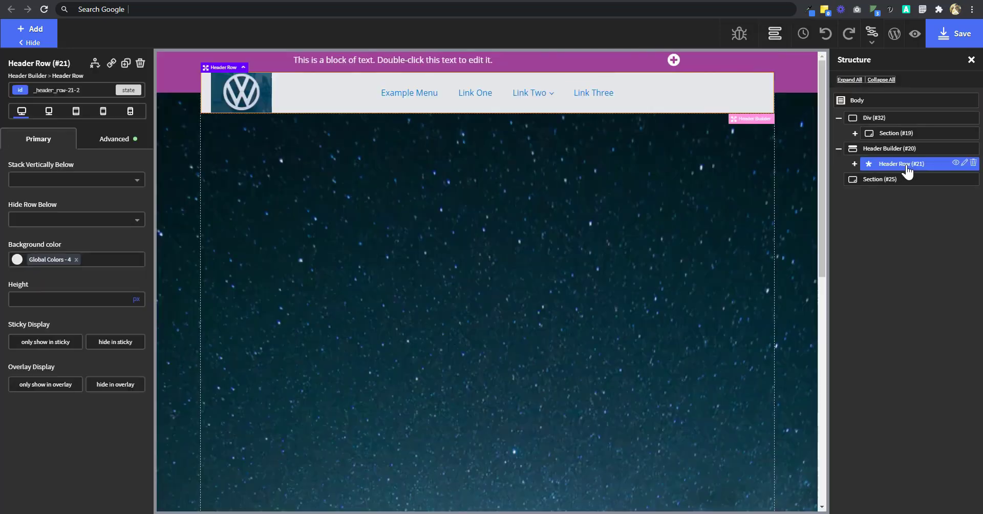
click(110, 142)
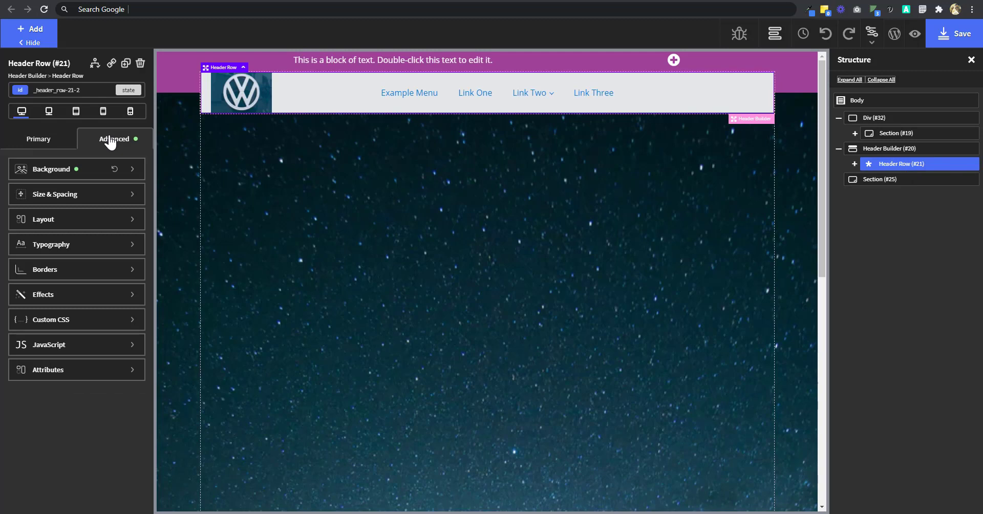
click(56, 193)
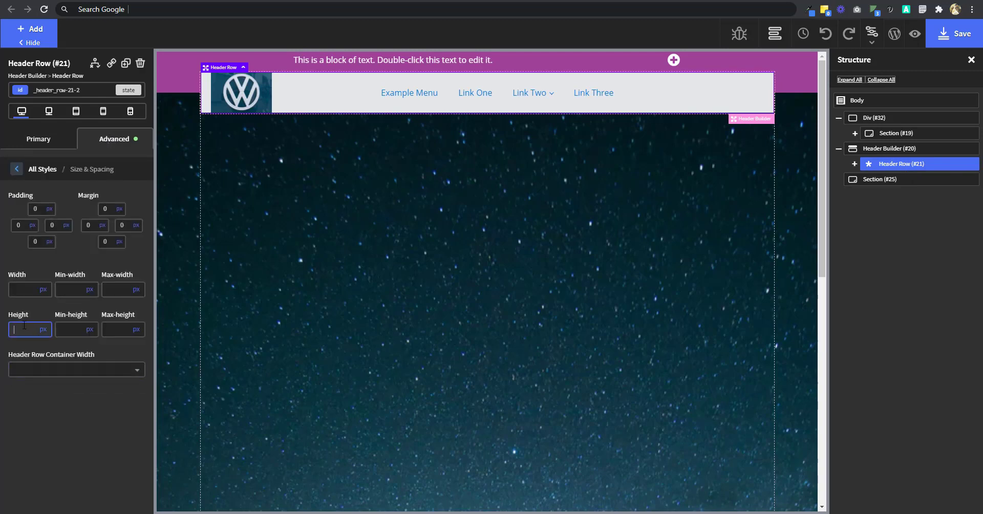
text(80)
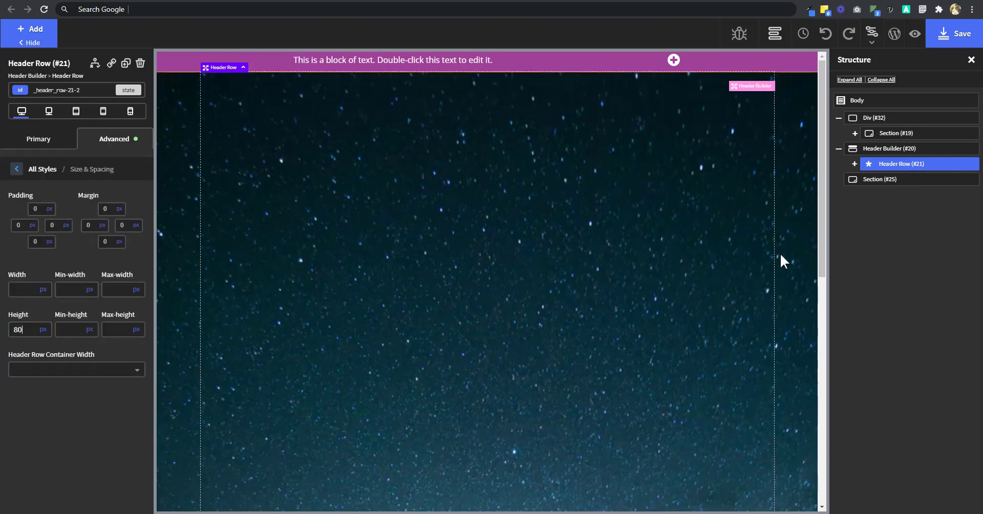
mouse_move(824, 149)
mouse_down()
mouse_move(824, 180)
mouse_move(826, 134)
mouse_up()
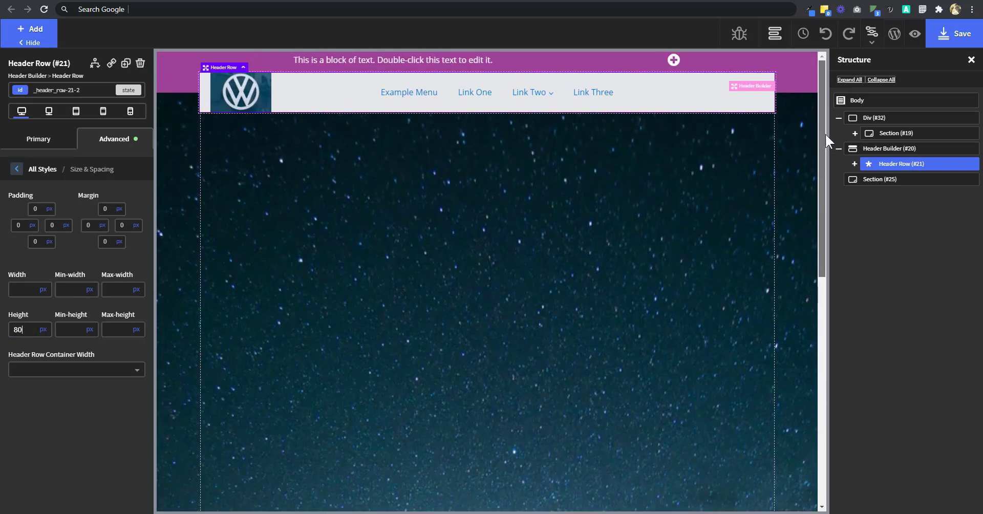
Step: Save, reload the live Sample Page with F5, and scroll to check the taller sticky header
click(962, 35)
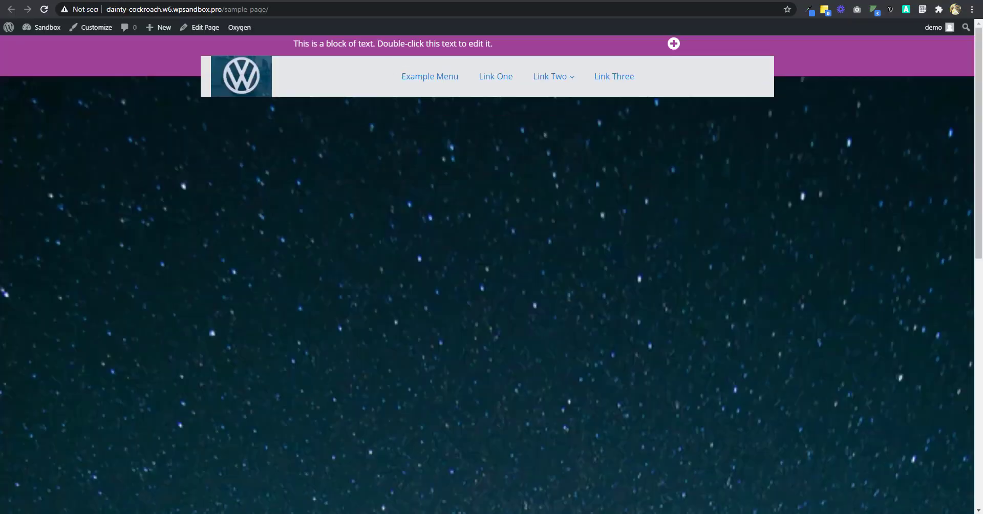
key(F5)
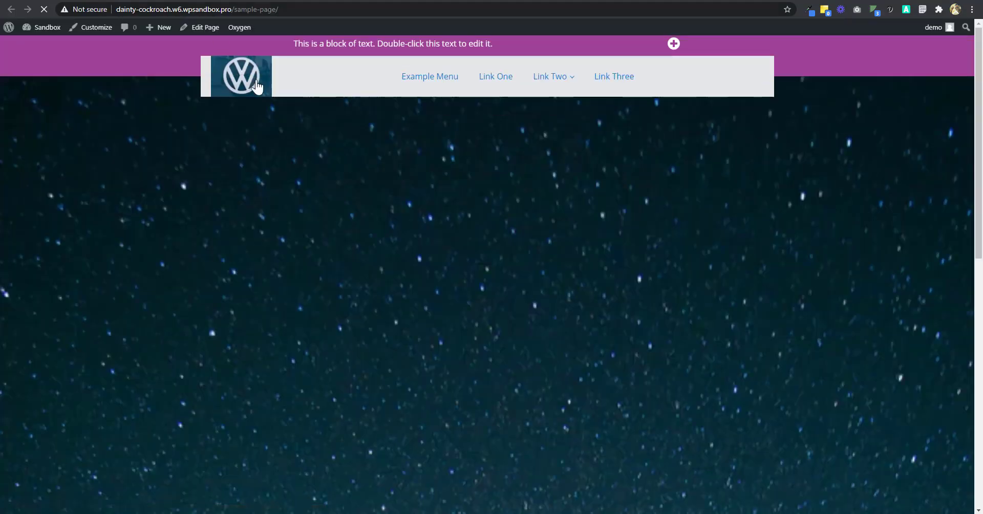
mouse_move(977, 73)
mouse_down()
mouse_move(977, 123)
mouse_move(978, 57)
mouse_move(970, 164)
mouse_move(978, 58)
mouse_up()
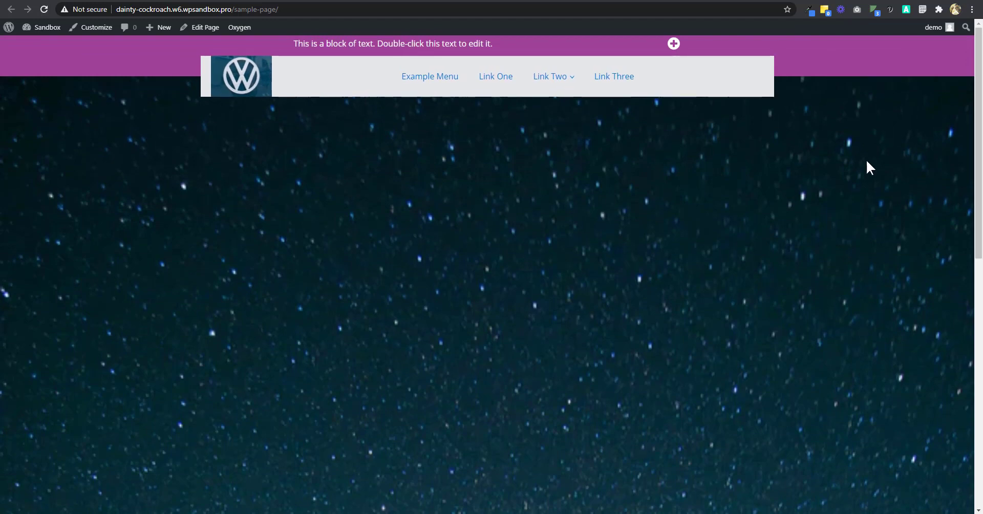